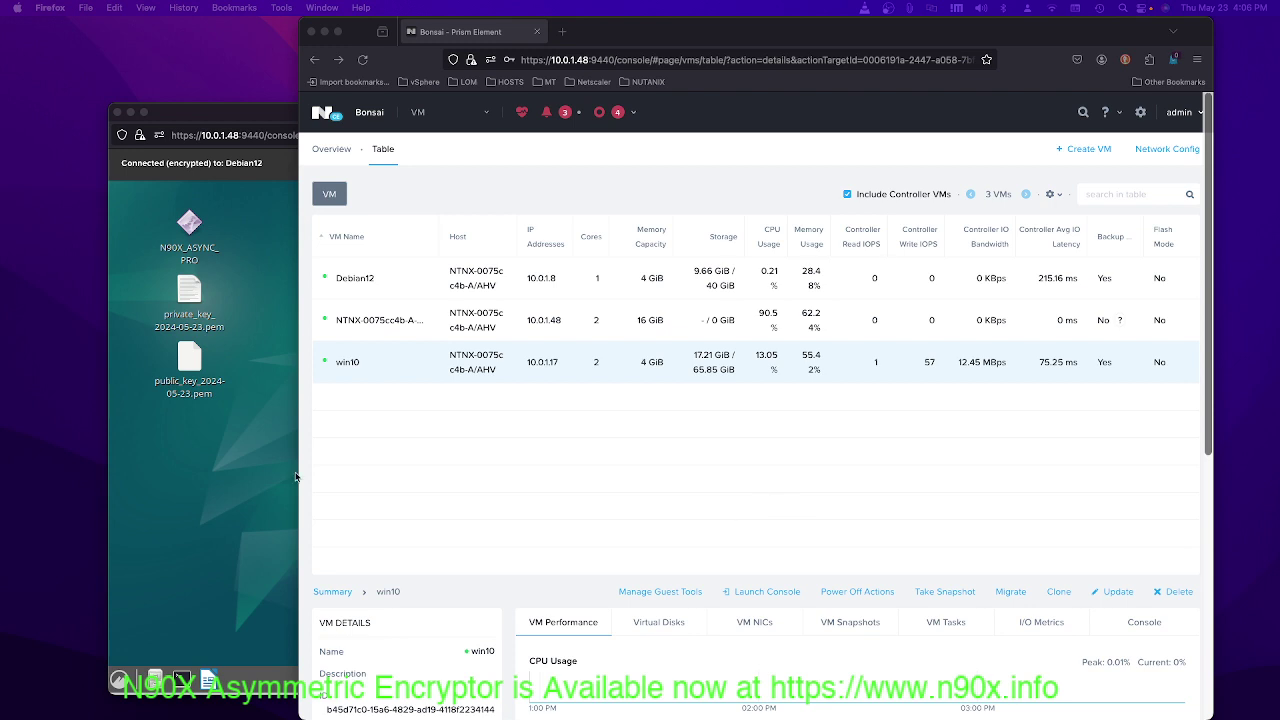
- Arrange the Prism Element window and the win10 console side by side
left_click(256, 508)
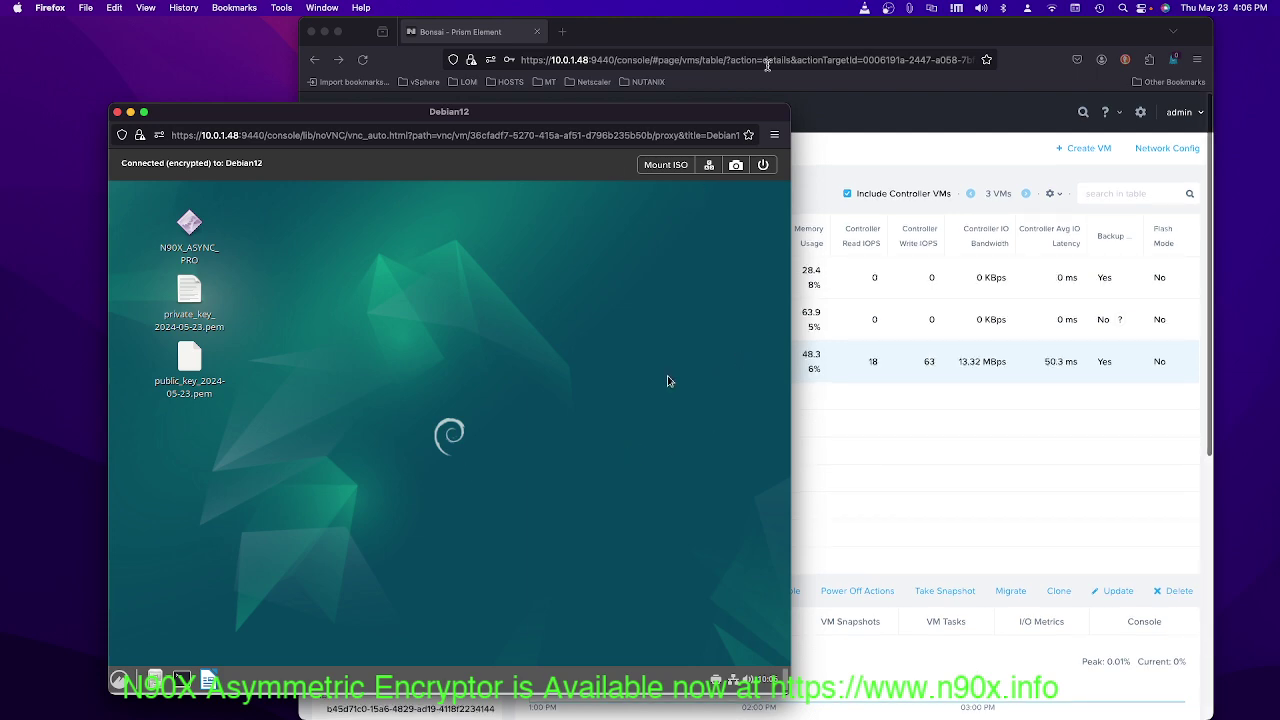
left_click_drag(869, 38, 654, 38)
left_click(1030, 185)
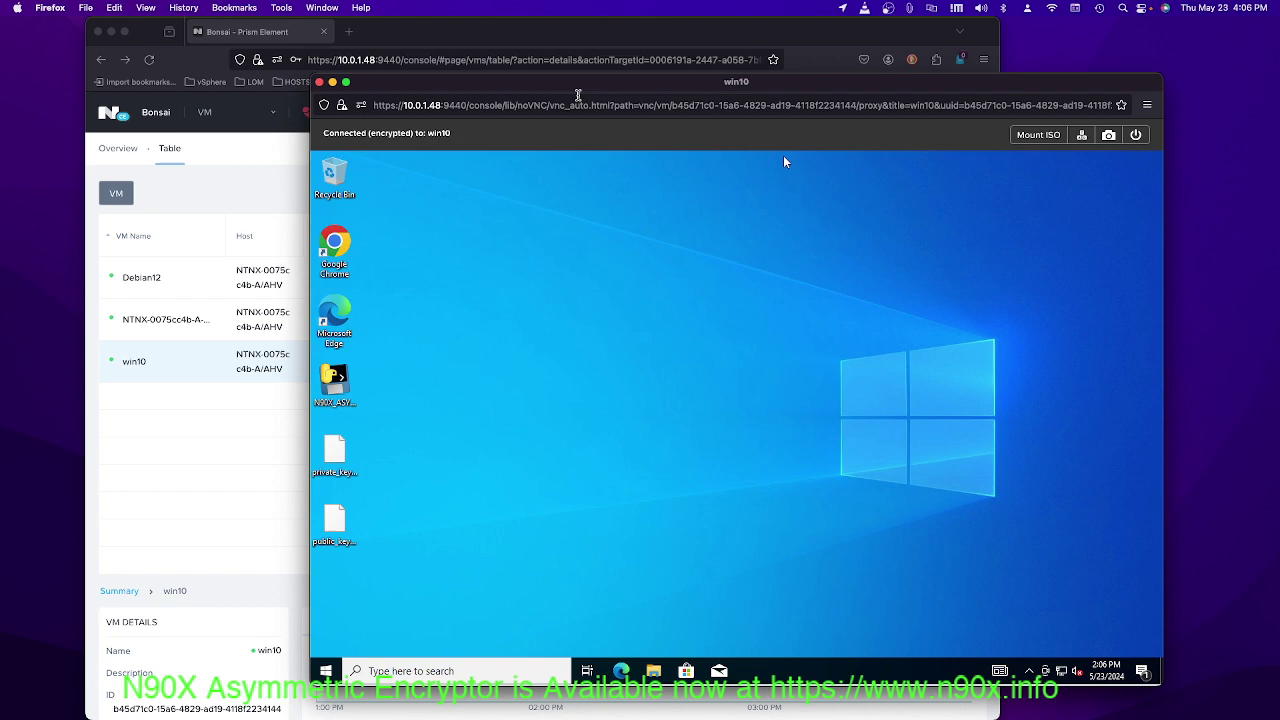
left_click_drag(577, 88, 628, 92)
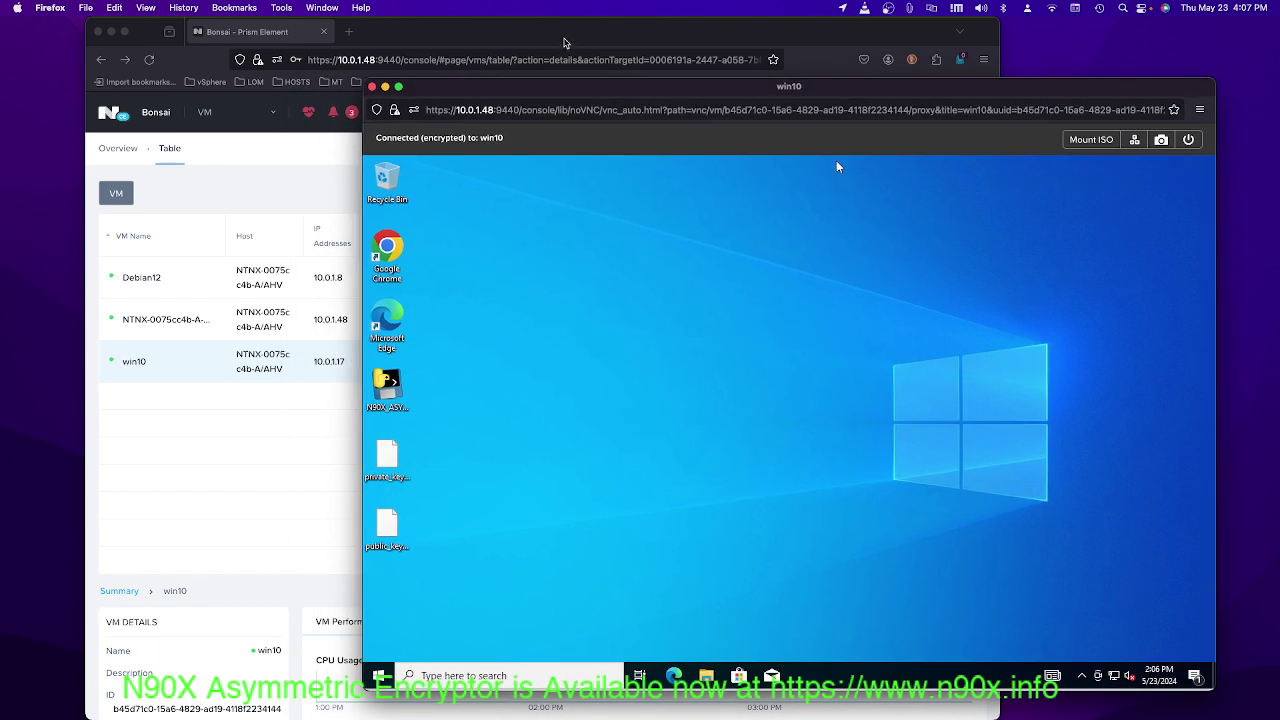
left_click_drag(568, 40, 681, 42)
- Bring the Debian12 console to the front and position it showing the N90X_ASYNC_PRO icon
left_click(140, 432)
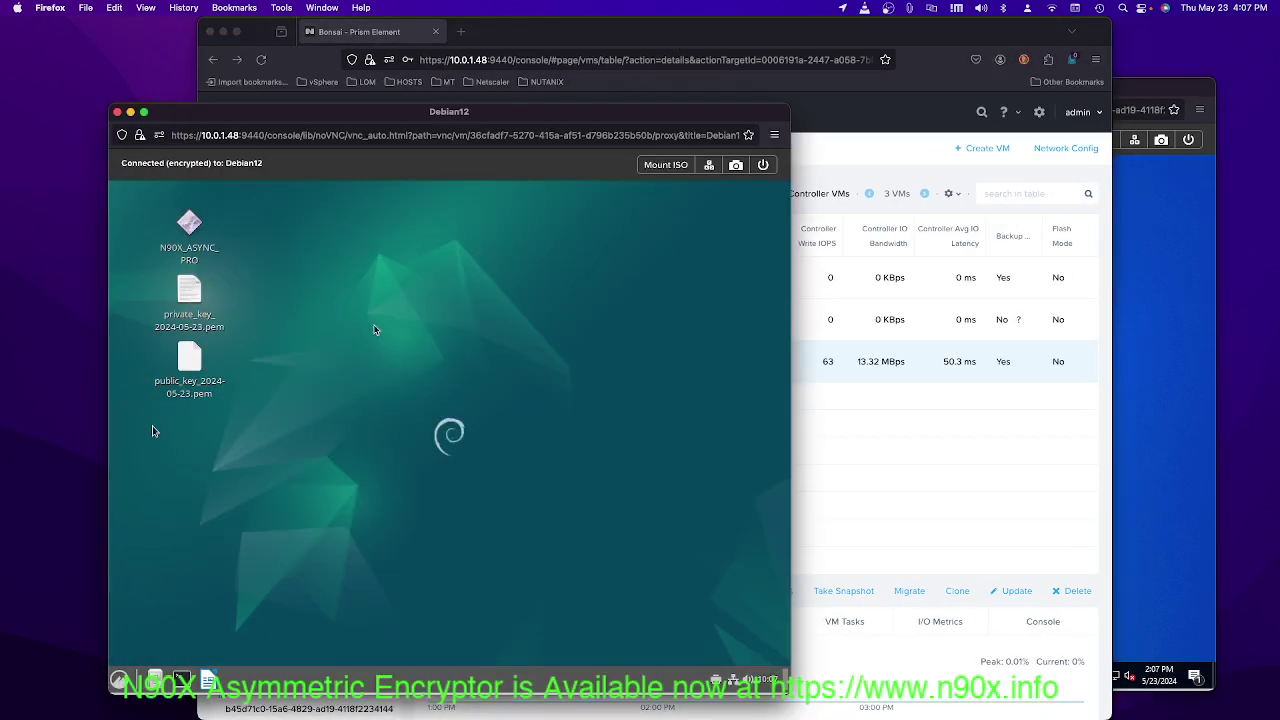
left_click_drag(422, 112, 350, 126)
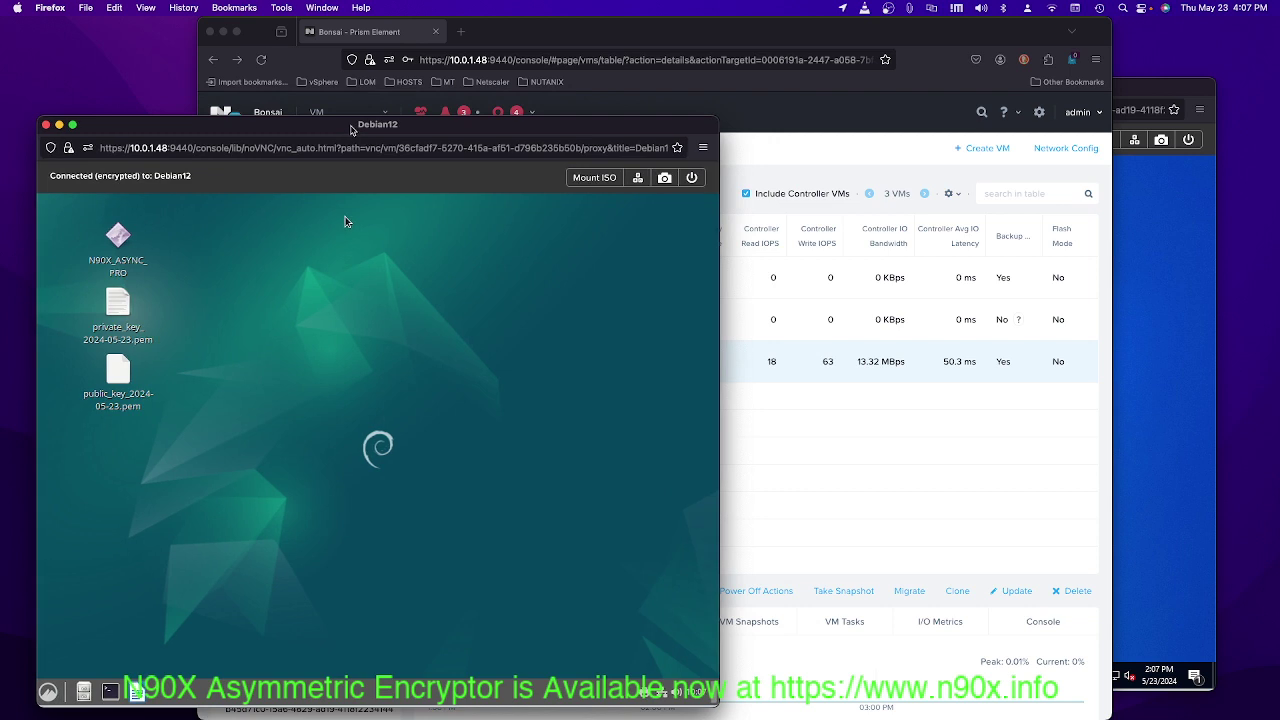
left_click(132, 250)
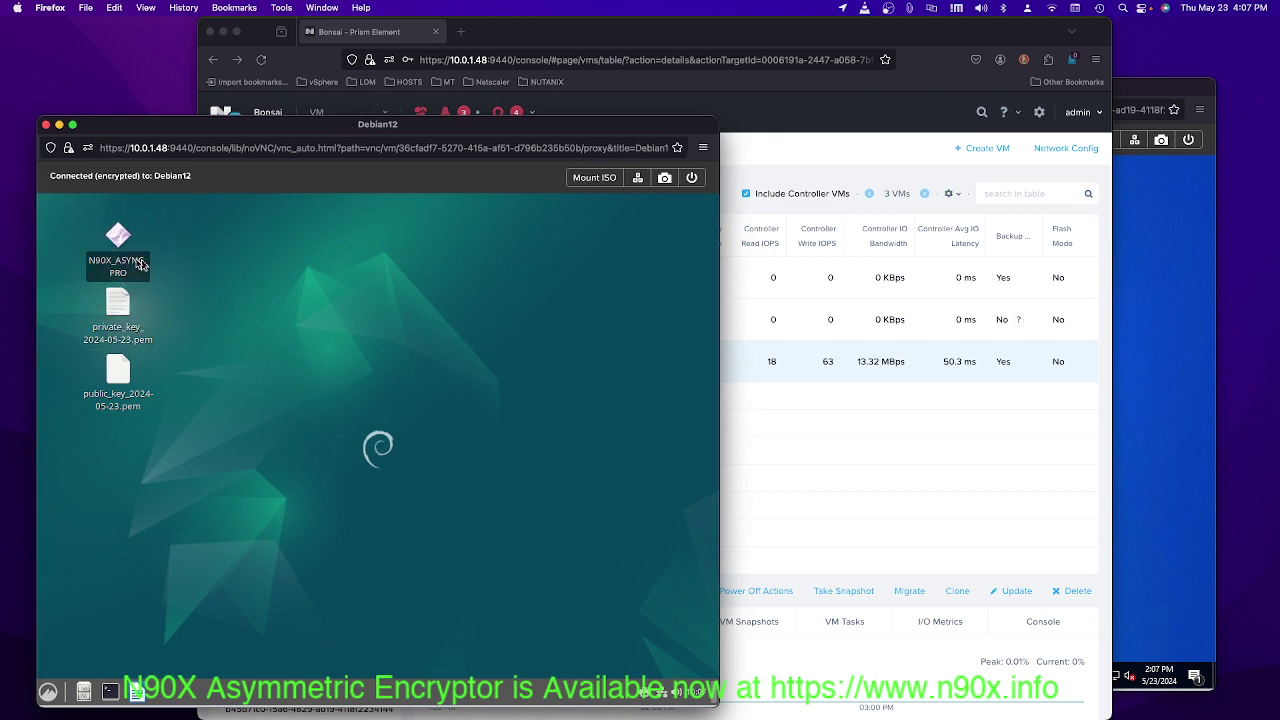
left_click(147, 265)
left_click_drag(263, 131, 256, 106)
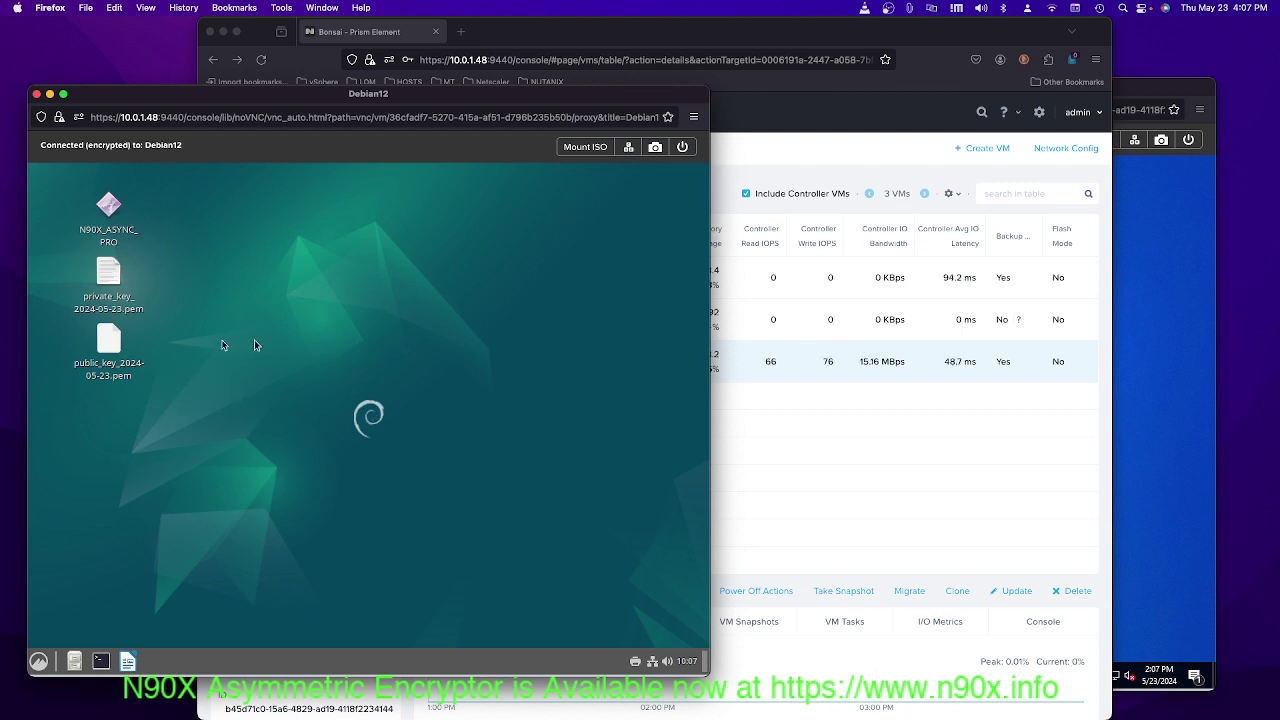
- Launch N90X_ASYNC_PRO from the Debian desktop and reposition the encryptor window
left_click(140, 363)
left_click(110, 208)
left_click(108, 272)
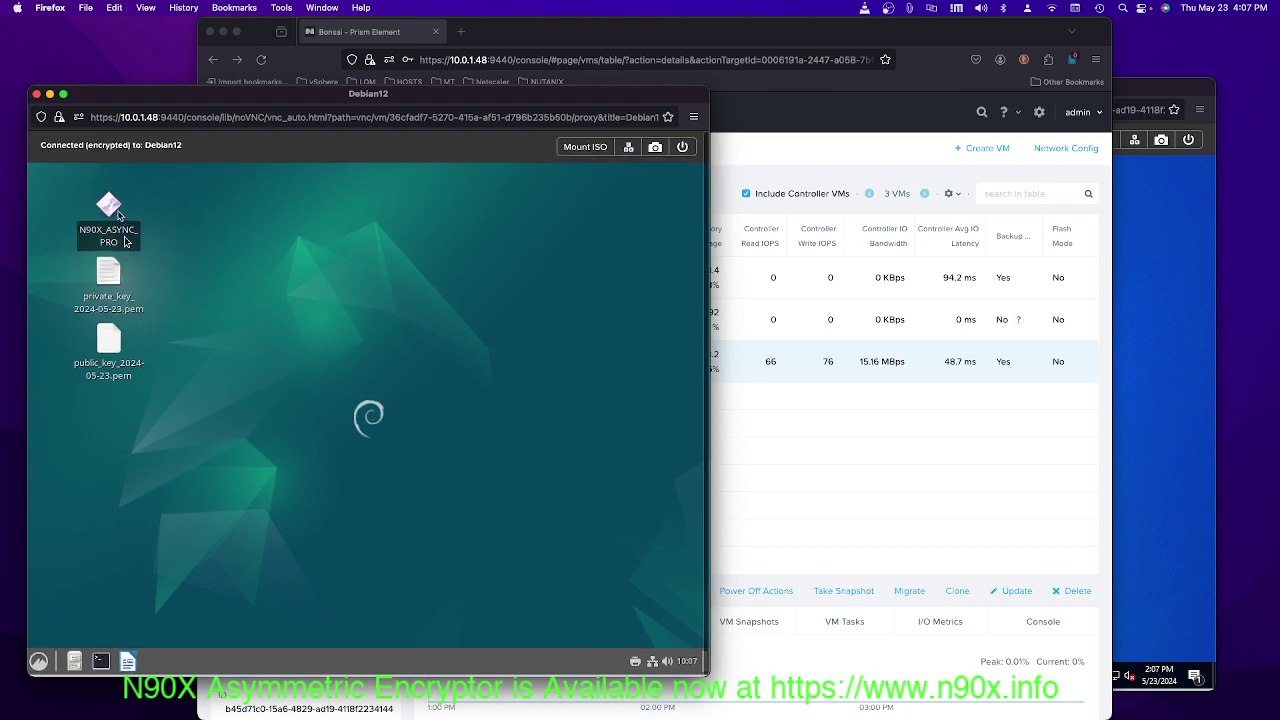
left_click(114, 211)
double_click(114, 211)
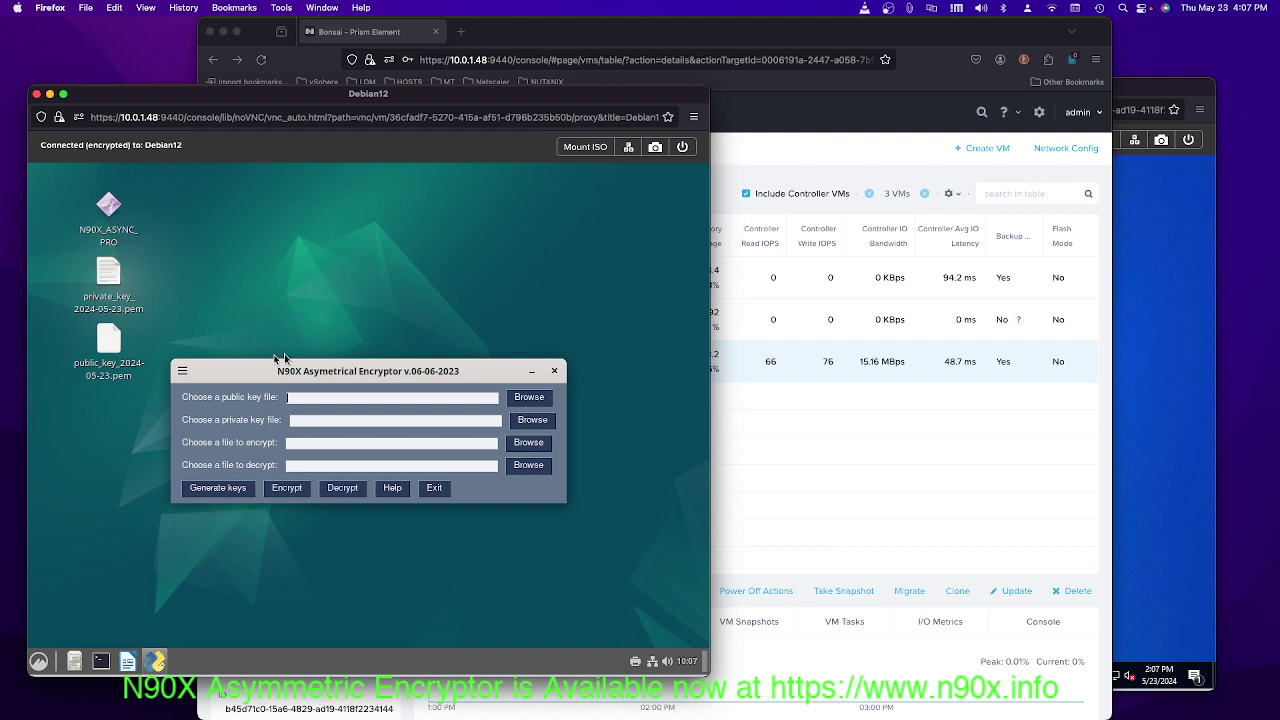
left_click_drag(266, 371, 294, 320)
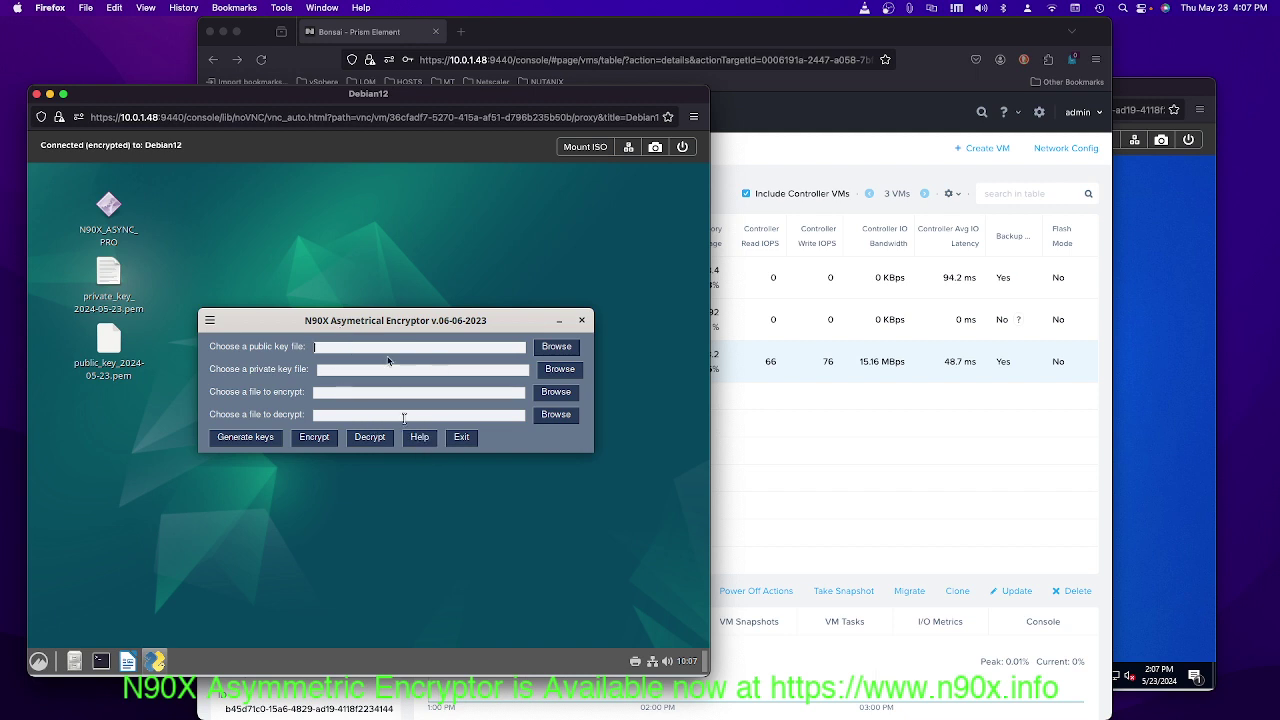
left_click_drag(410, 323, 441, 344)
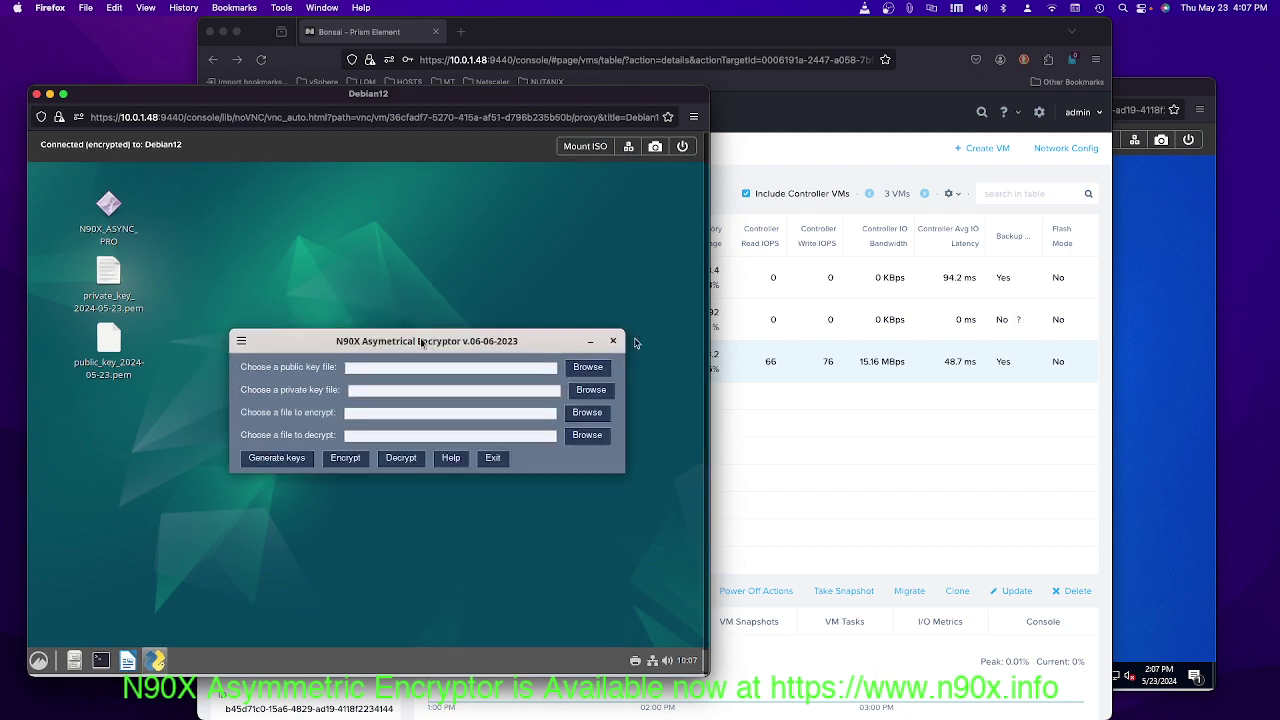
- On the win10 console, dismiss the weather popup and launch N90X_ASYNC_PRO.exe
left_click(1137, 343)
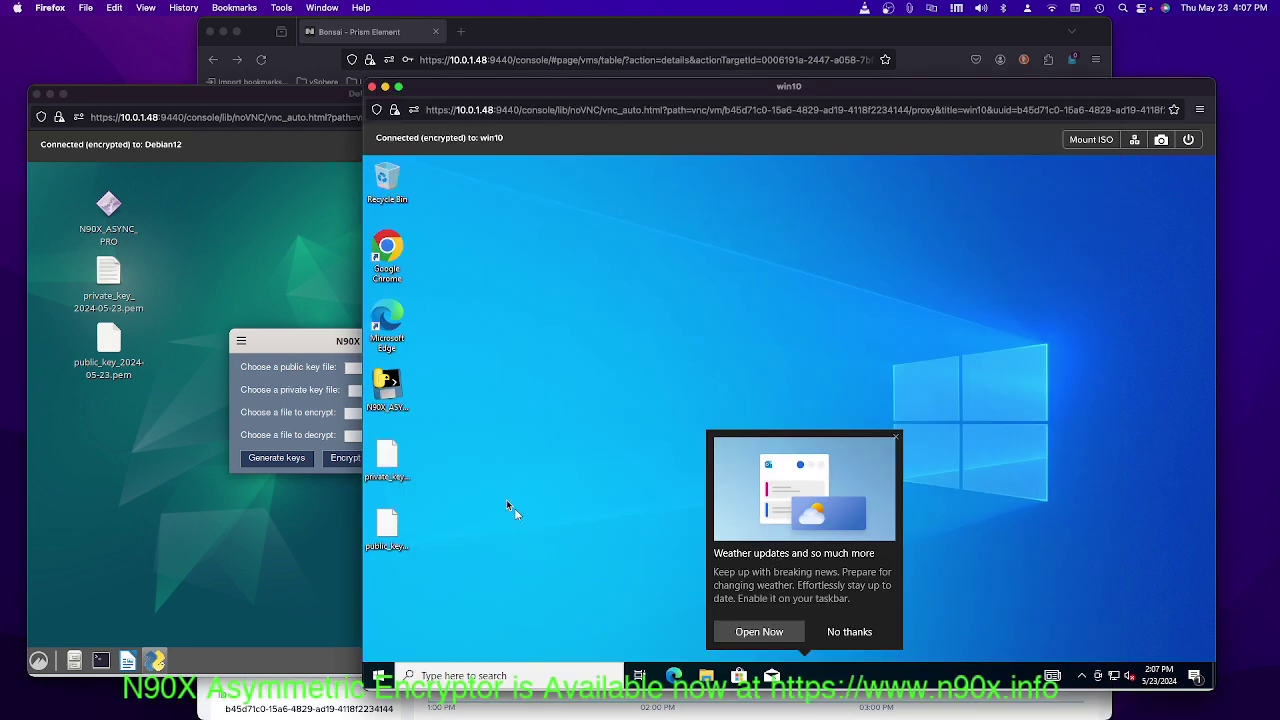
left_click(387, 390)
left_click(849, 632)
left_click(393, 400)
double_click(393, 400)
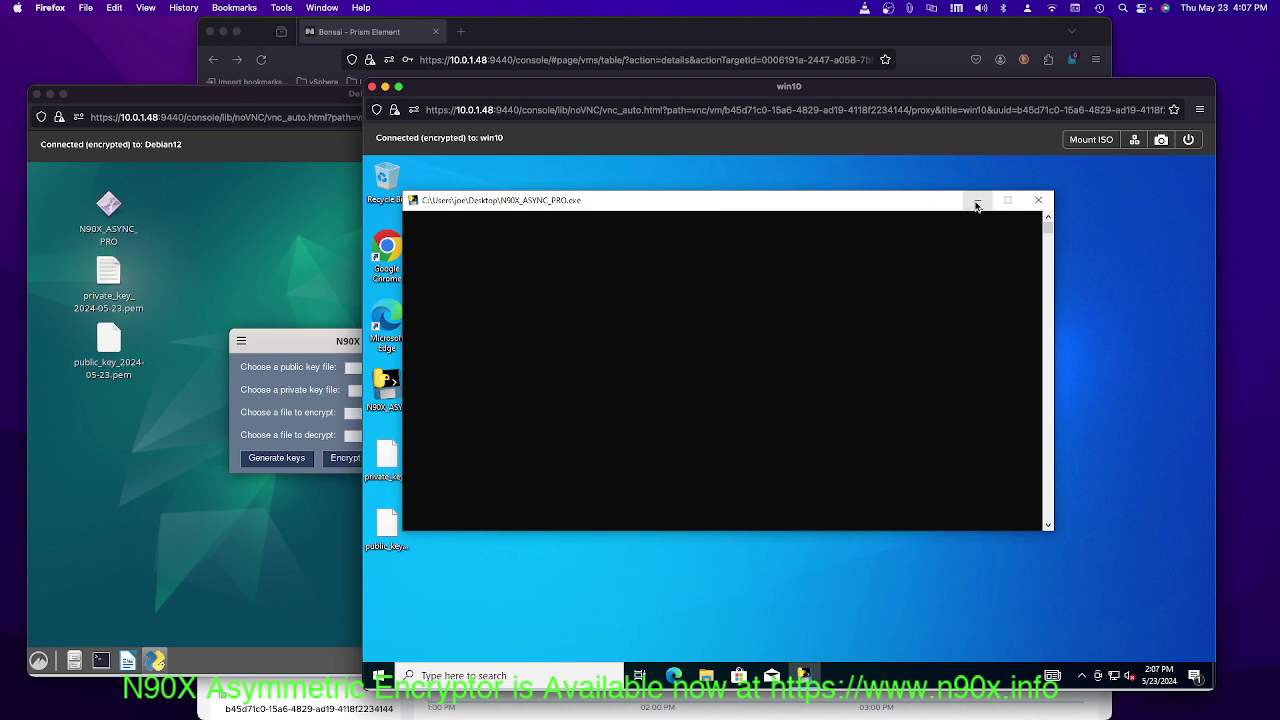
- Minimise, restore and move the encryptor's console window down and right
left_click(977, 203)
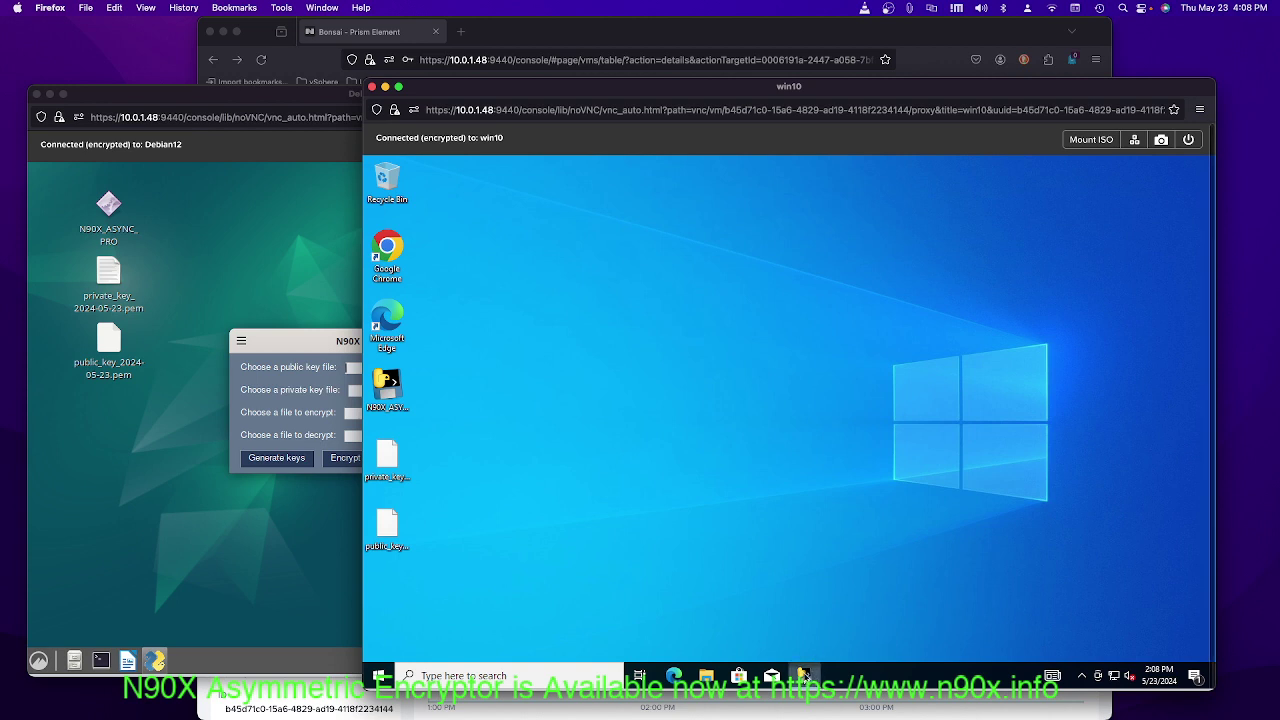
left_click(806, 673)
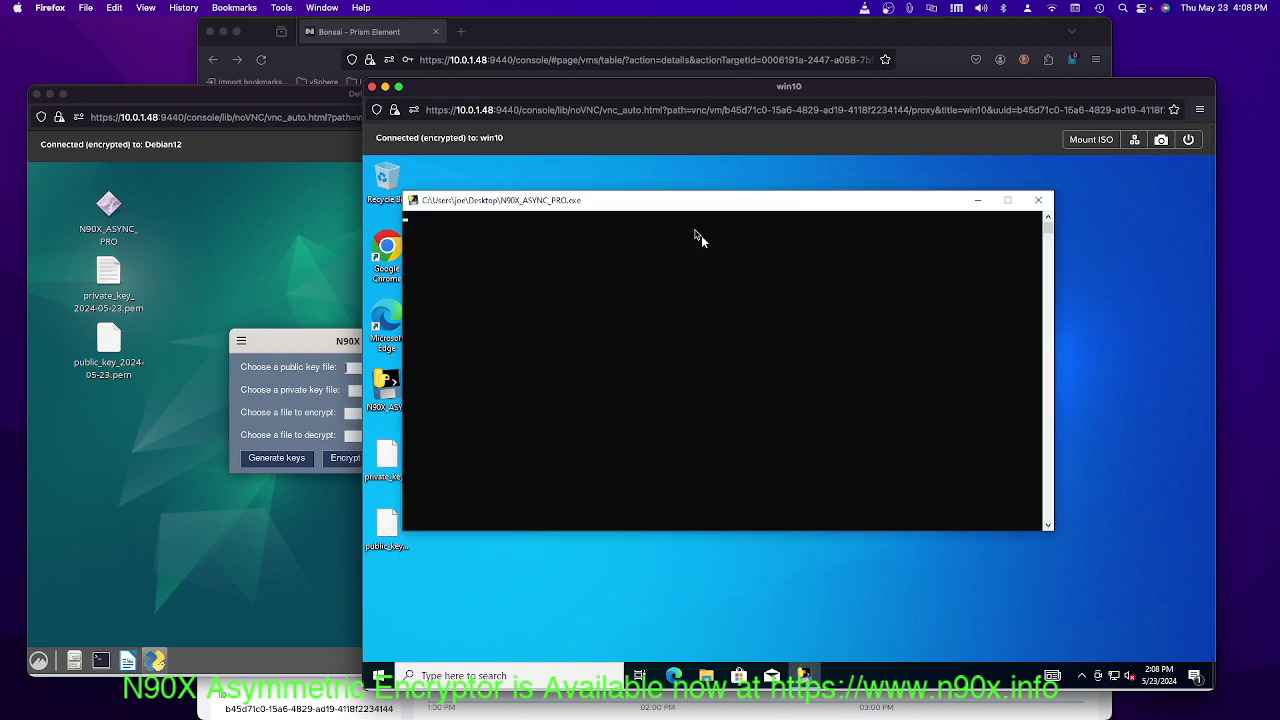
left_click_drag(660, 210, 764, 224)
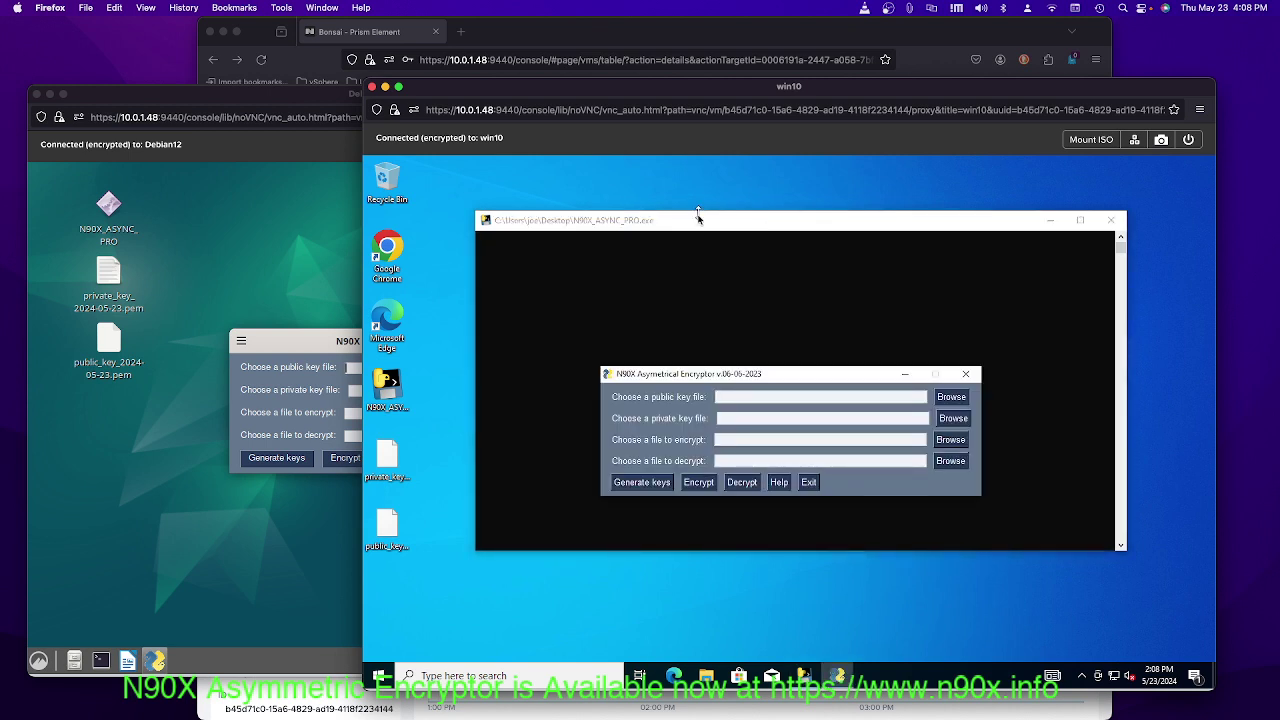
left_click_drag(797, 379, 724, 344)
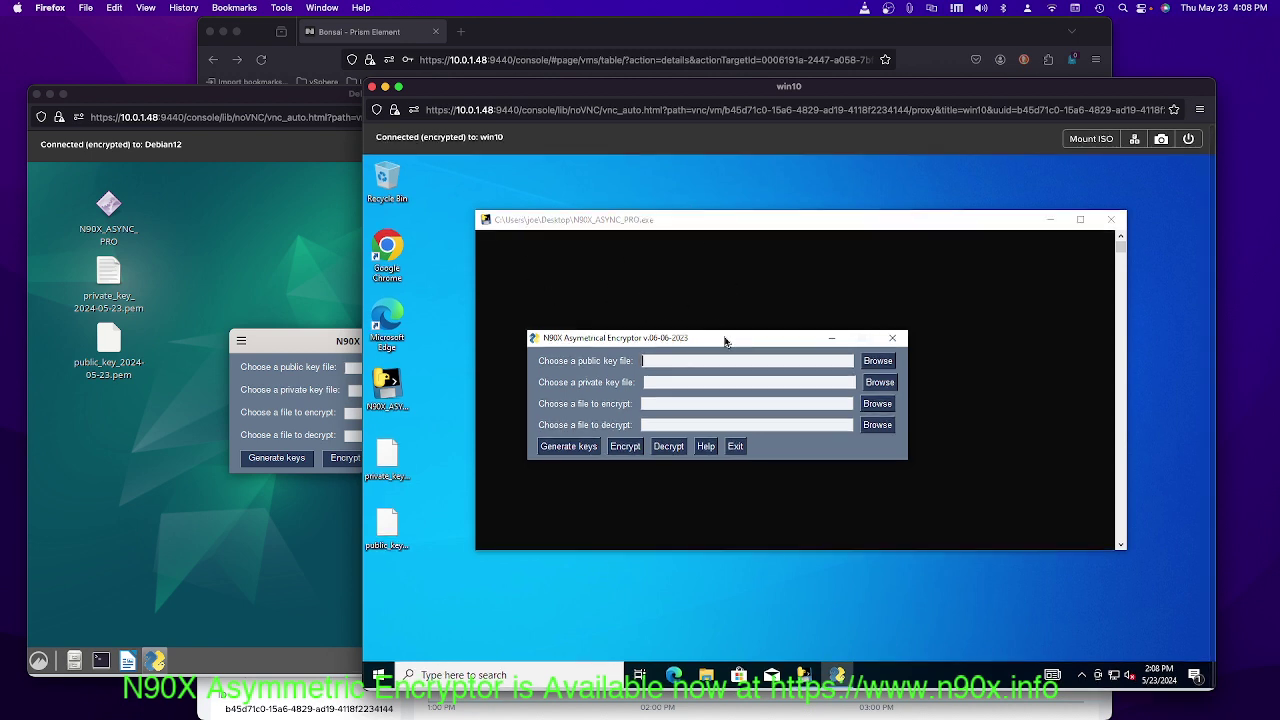
left_click_drag(725, 341, 686, 474)
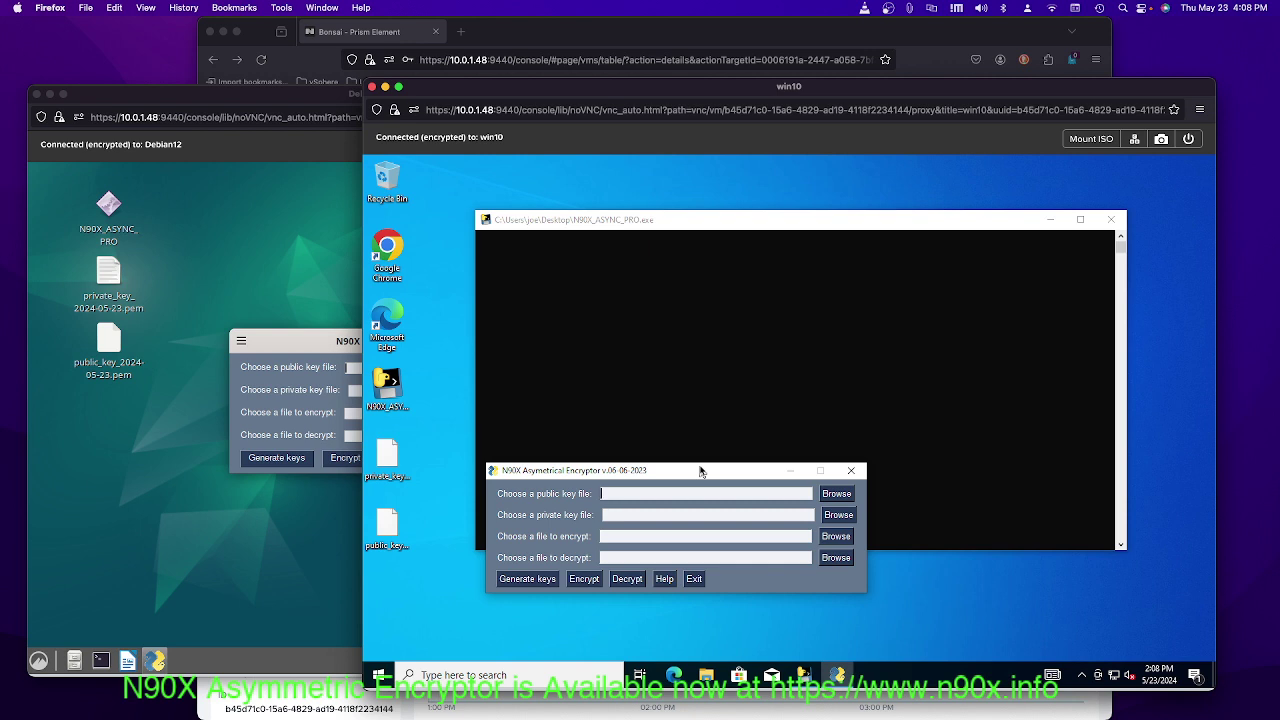
left_click_drag(701, 471, 645, 183)
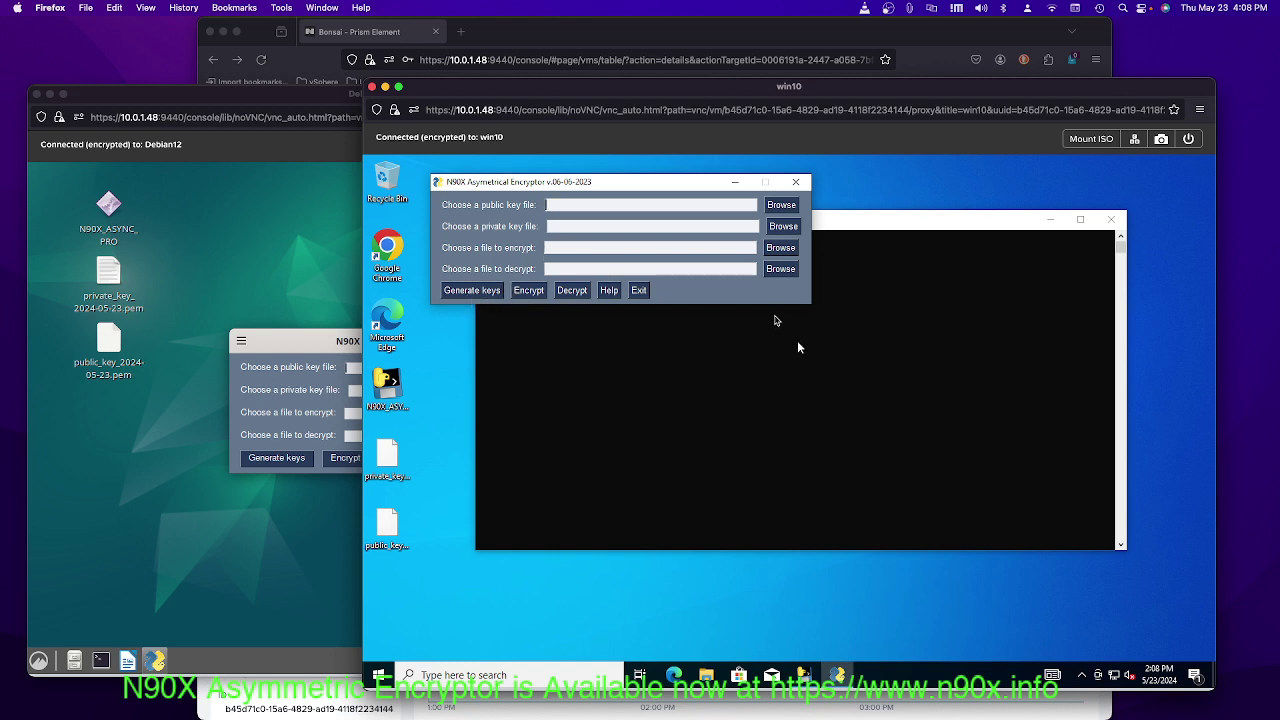
left_click_drag(630, 187, 720, 305)
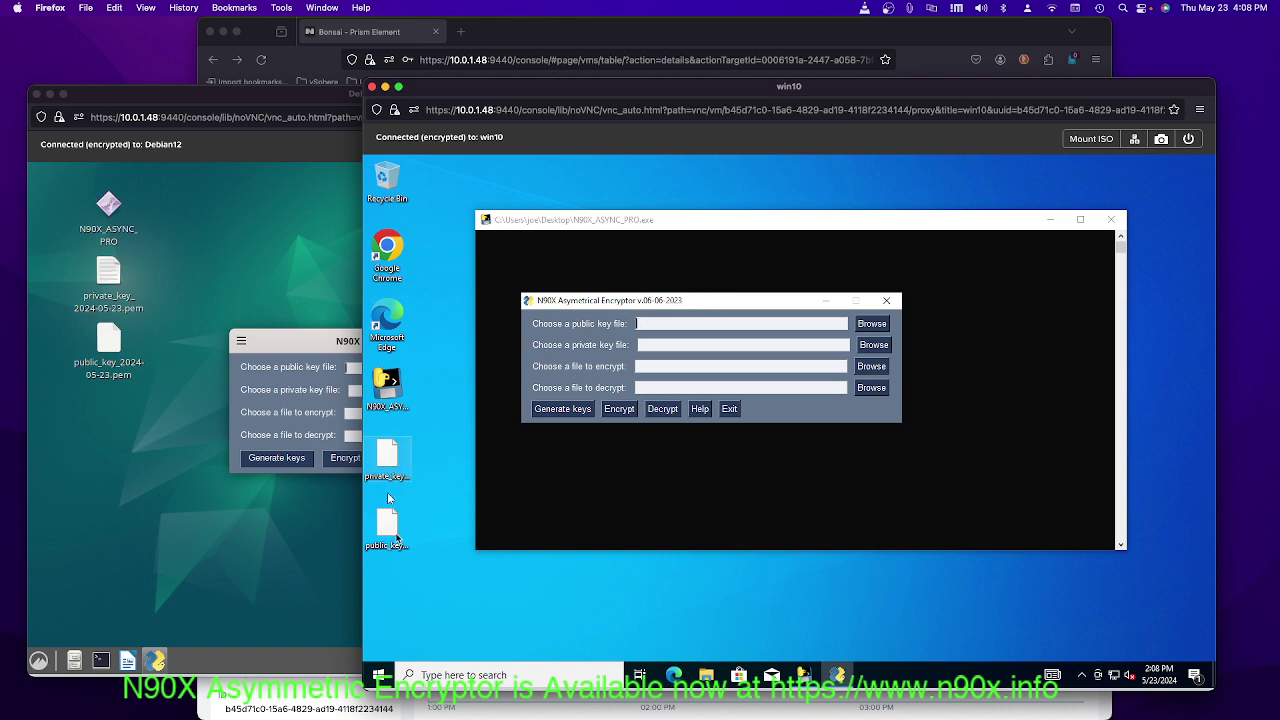
- Set public_key_2024-05-23.pem from the Desktop as the public key
left_click(875, 330)
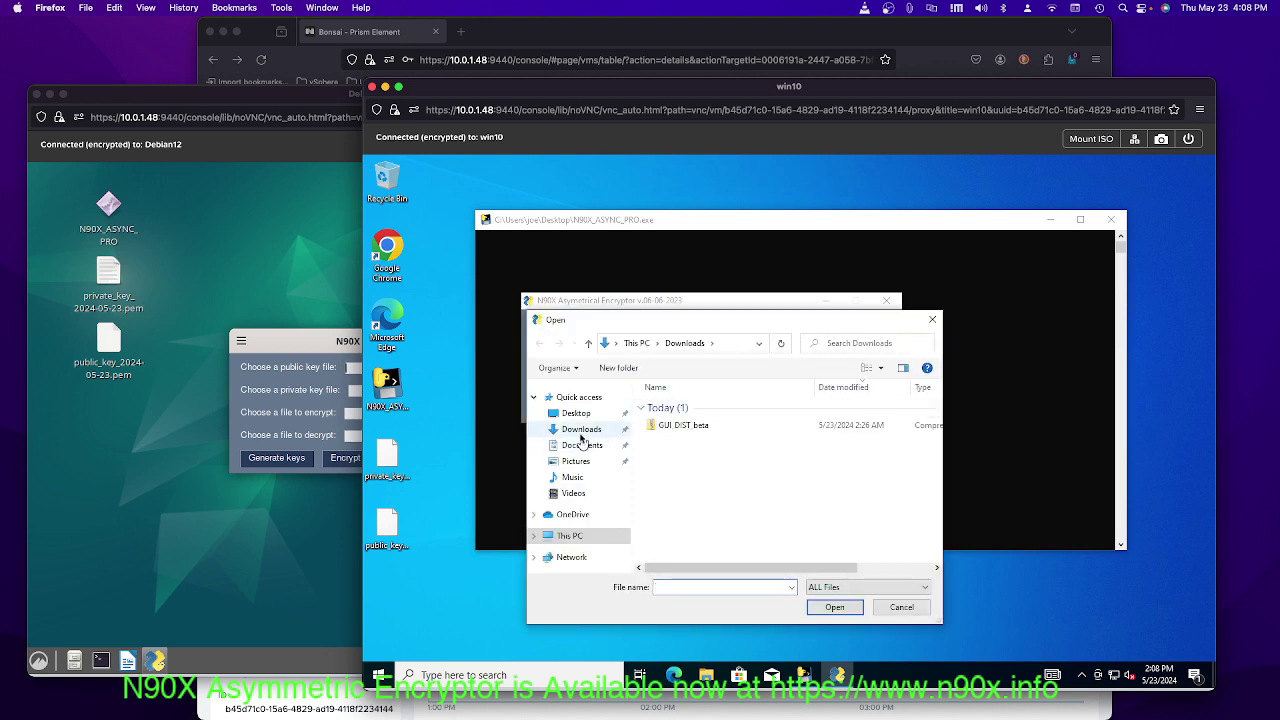
left_click(579, 421)
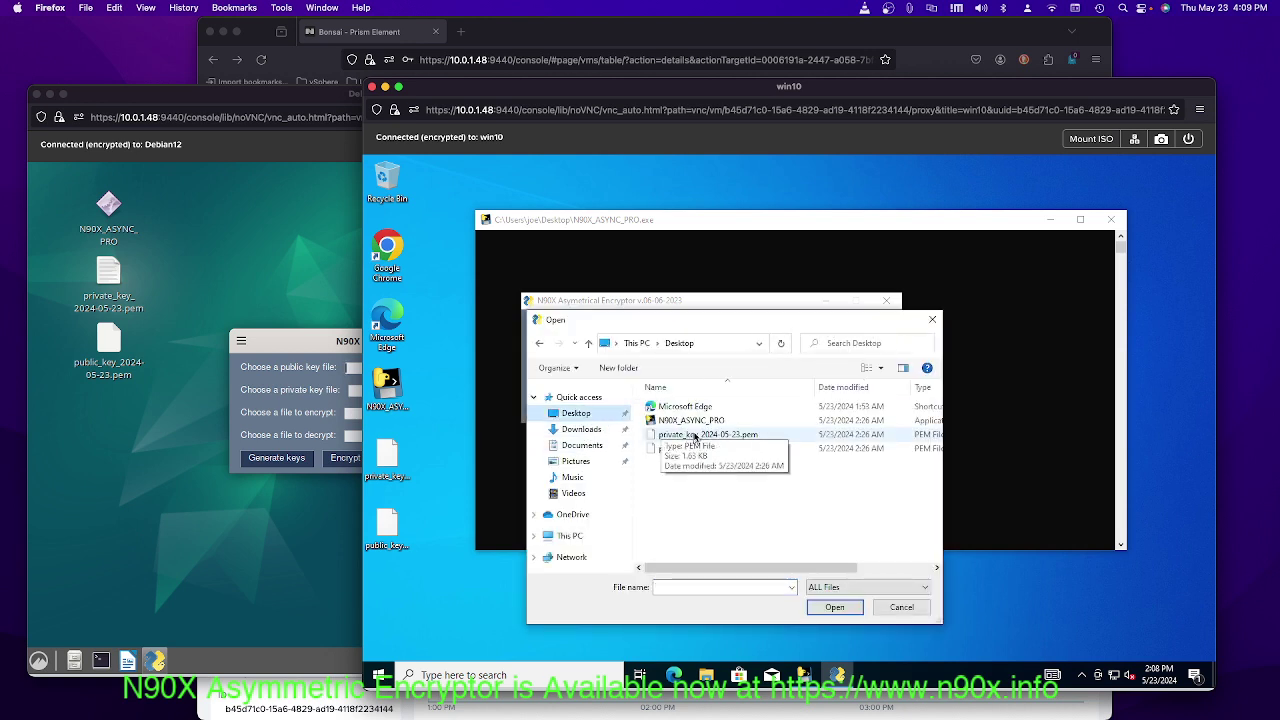
left_click(690, 435)
left_click(690, 449)
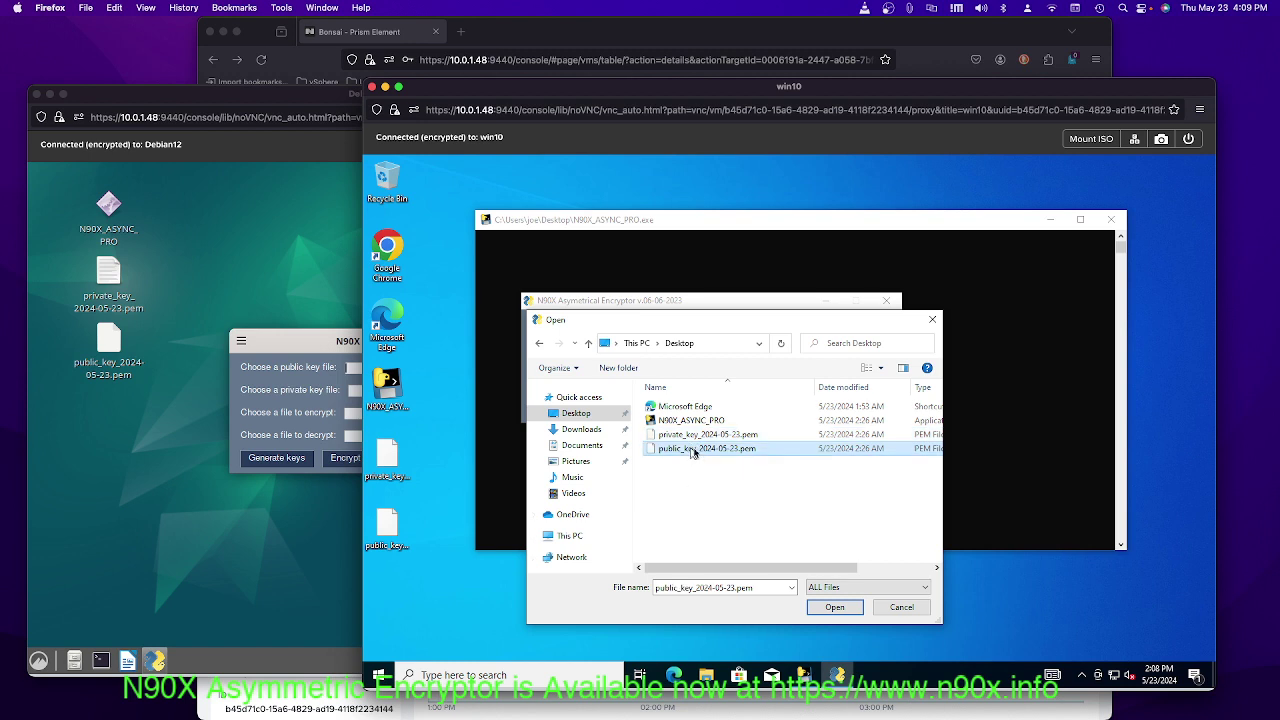
left_click(838, 608)
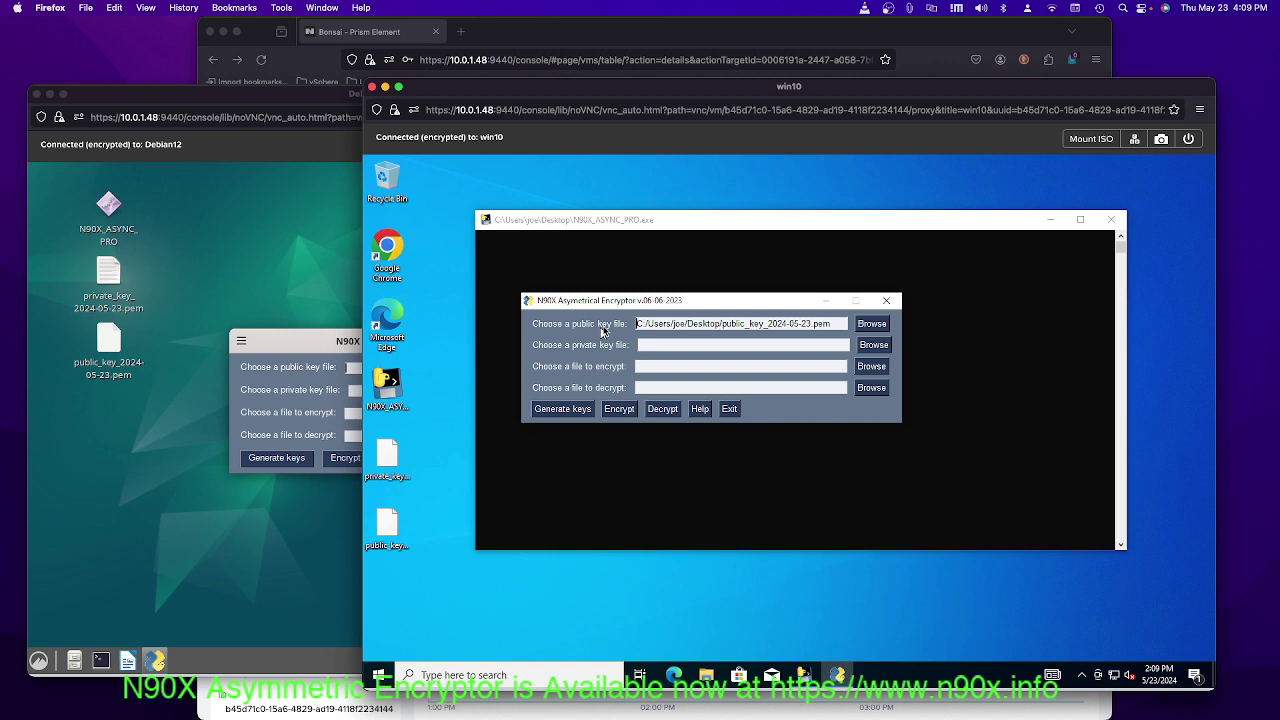
- Set N90X_ASYNC_PRO.exe as the file to encrypt
left_click(874, 367)
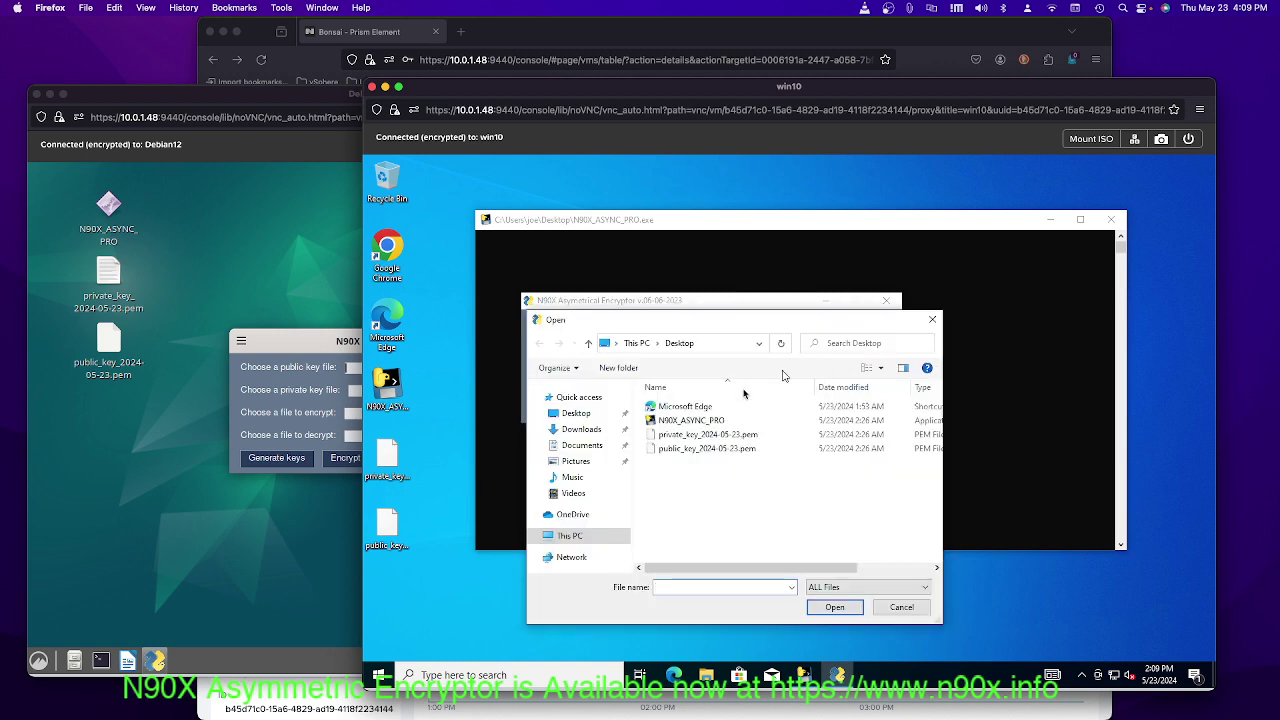
left_click(686, 421)
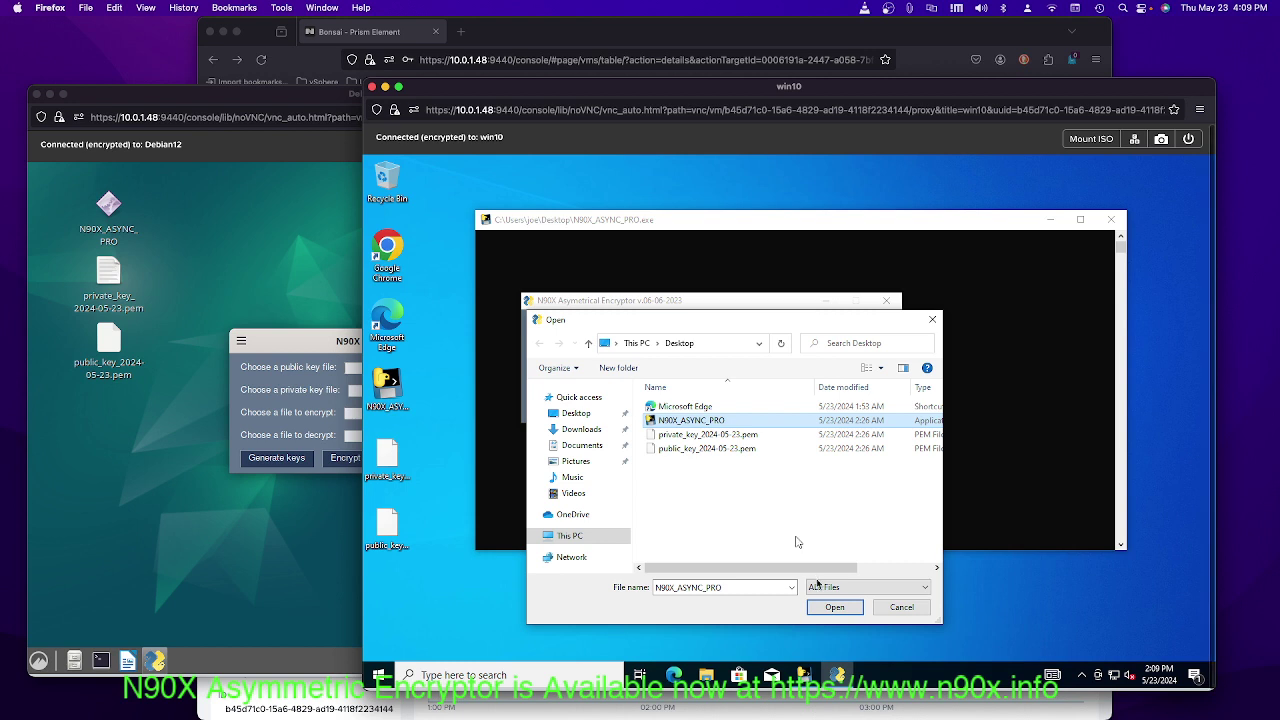
left_click(836, 612)
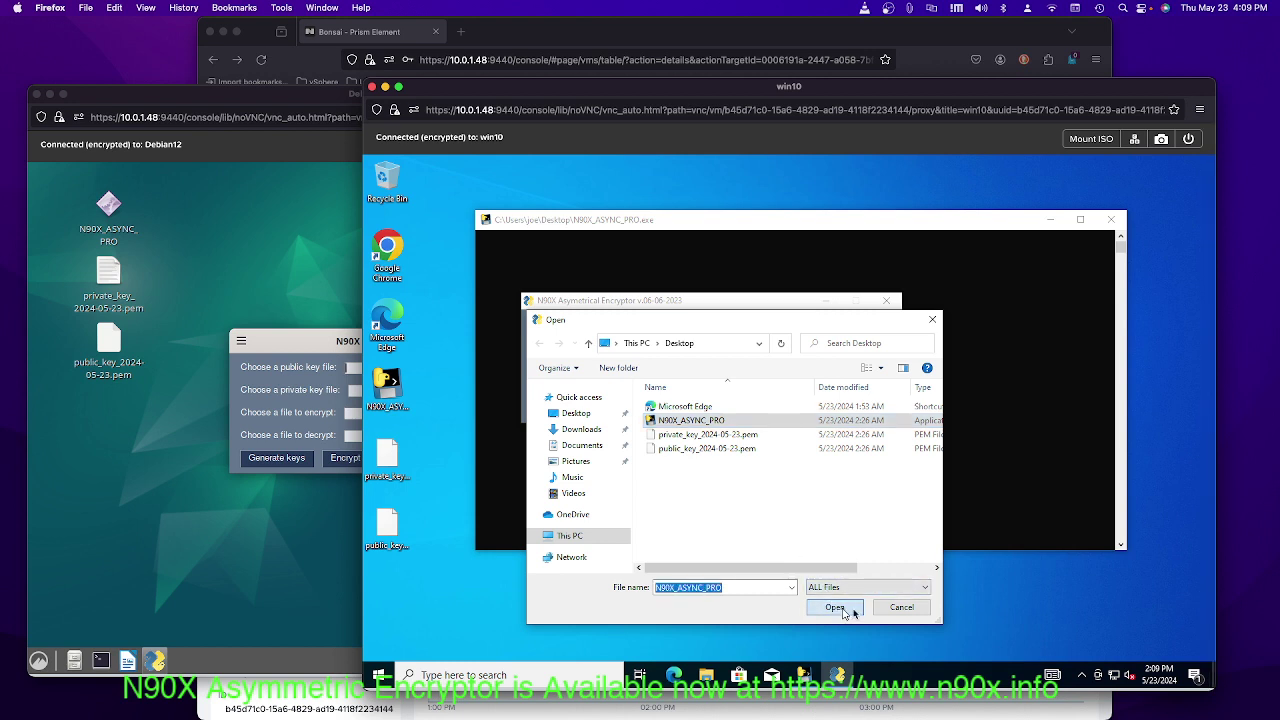
left_click(836, 608)
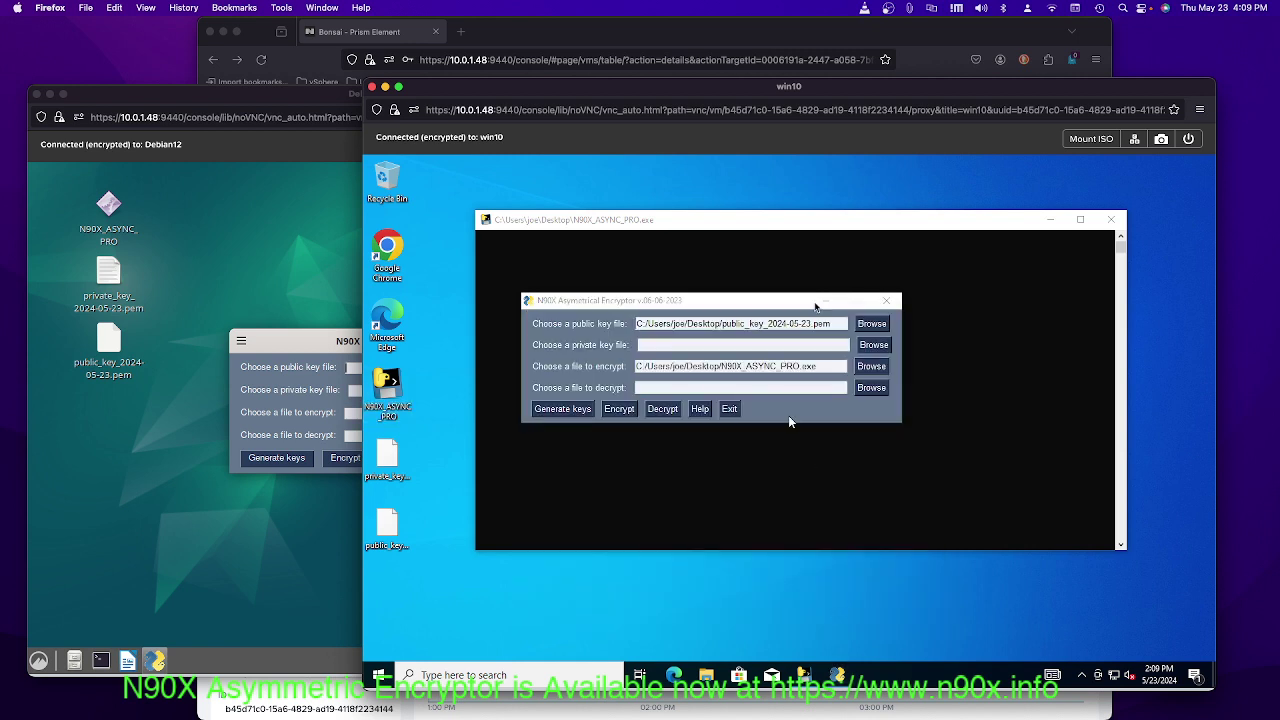
- Encrypt N90X_ASYNC_PRO.exe, acknowledge the saved message, and select the new .n90x file
left_click(624, 411)
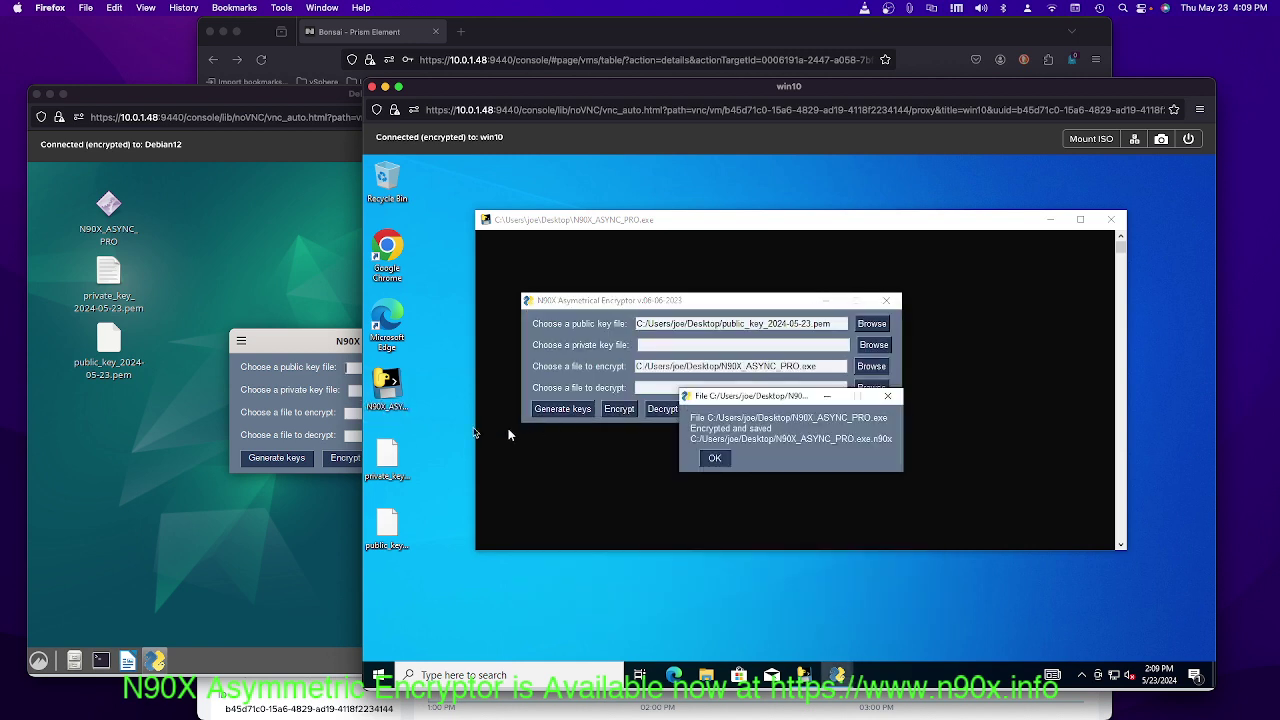
left_click(718, 460)
left_click(403, 624)
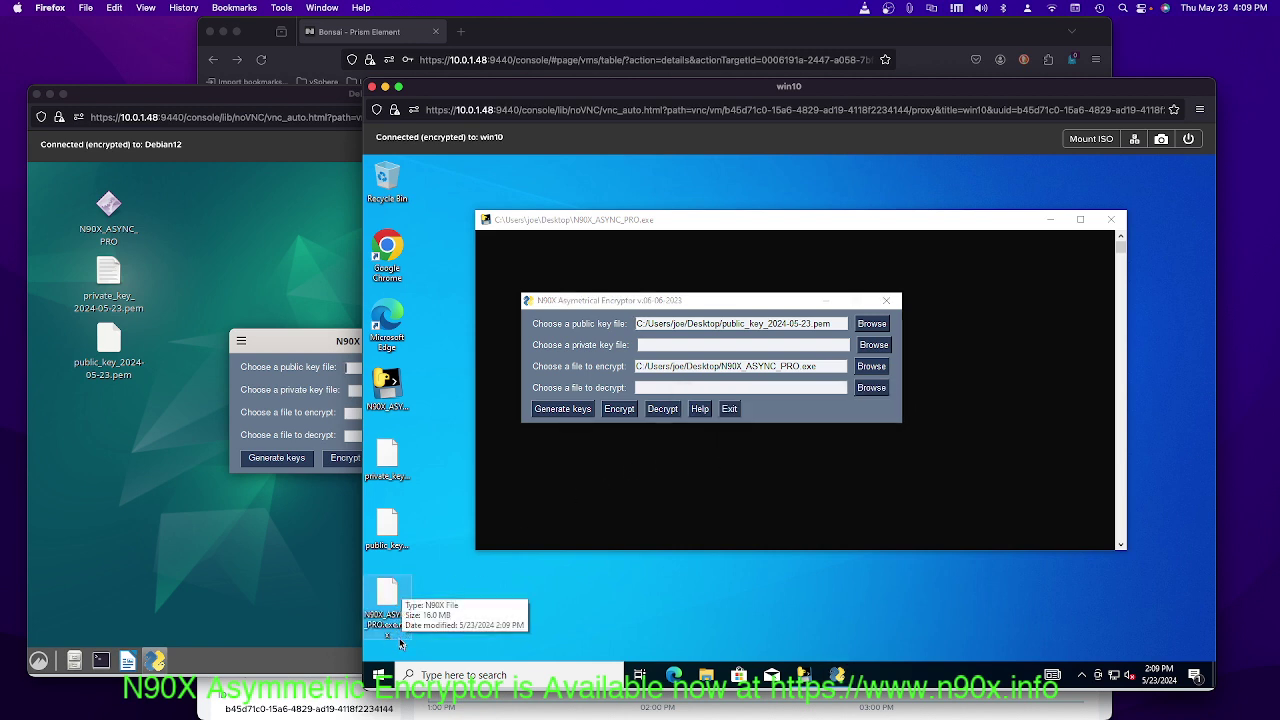
- Open N90X_ASYNC_PRO.exe.n90x in Notepad without making it the default, inspect it, then close Notepad
right_click(390, 598)
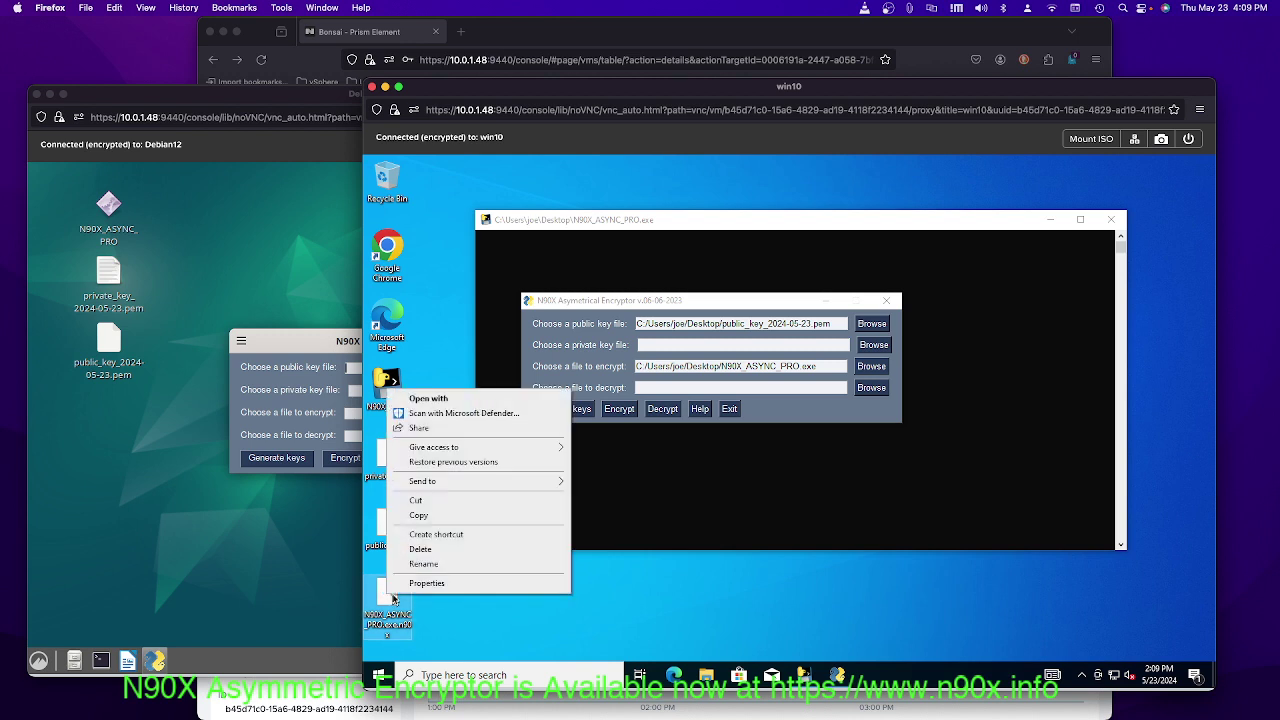
left_click(457, 400)
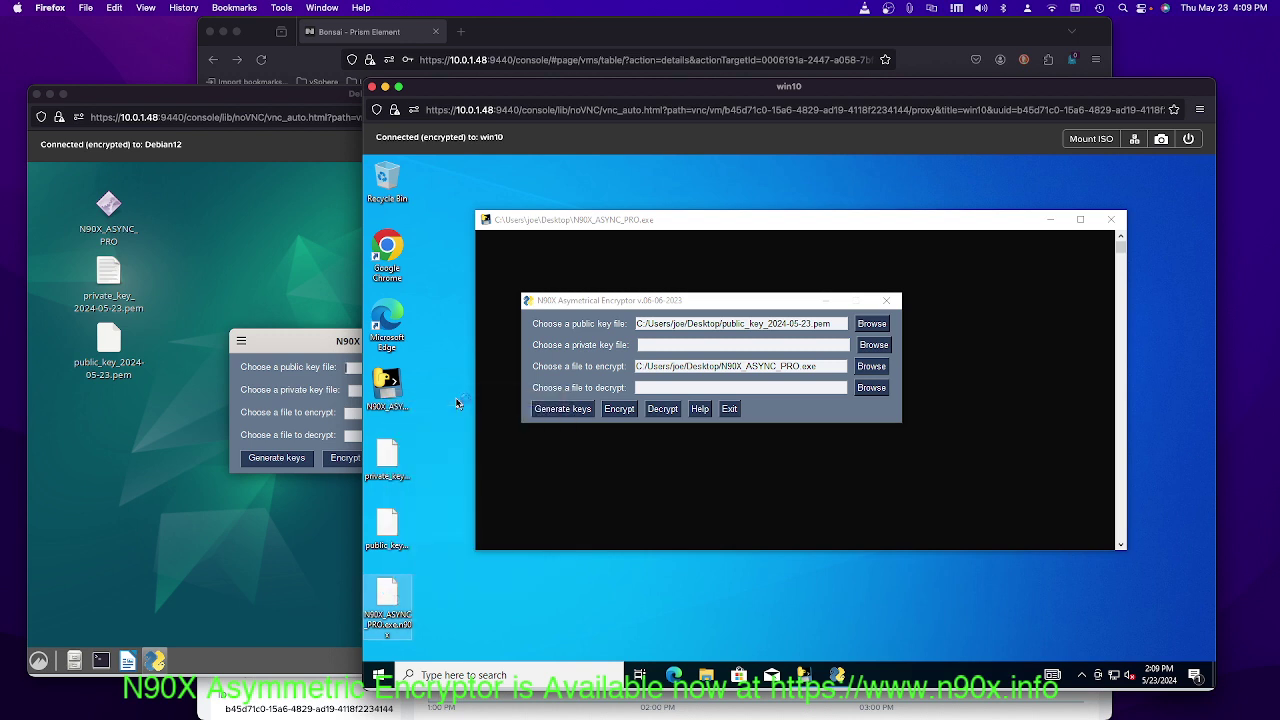
left_click(700, 375)
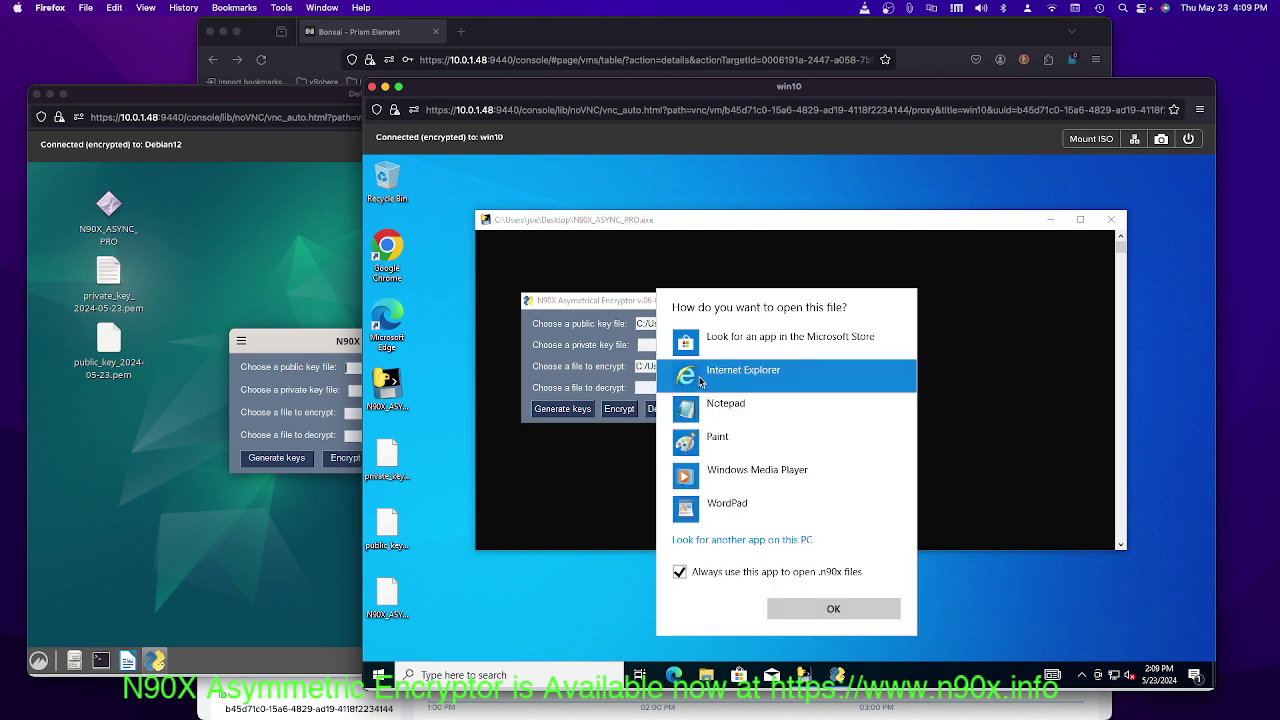
left_click(703, 401)
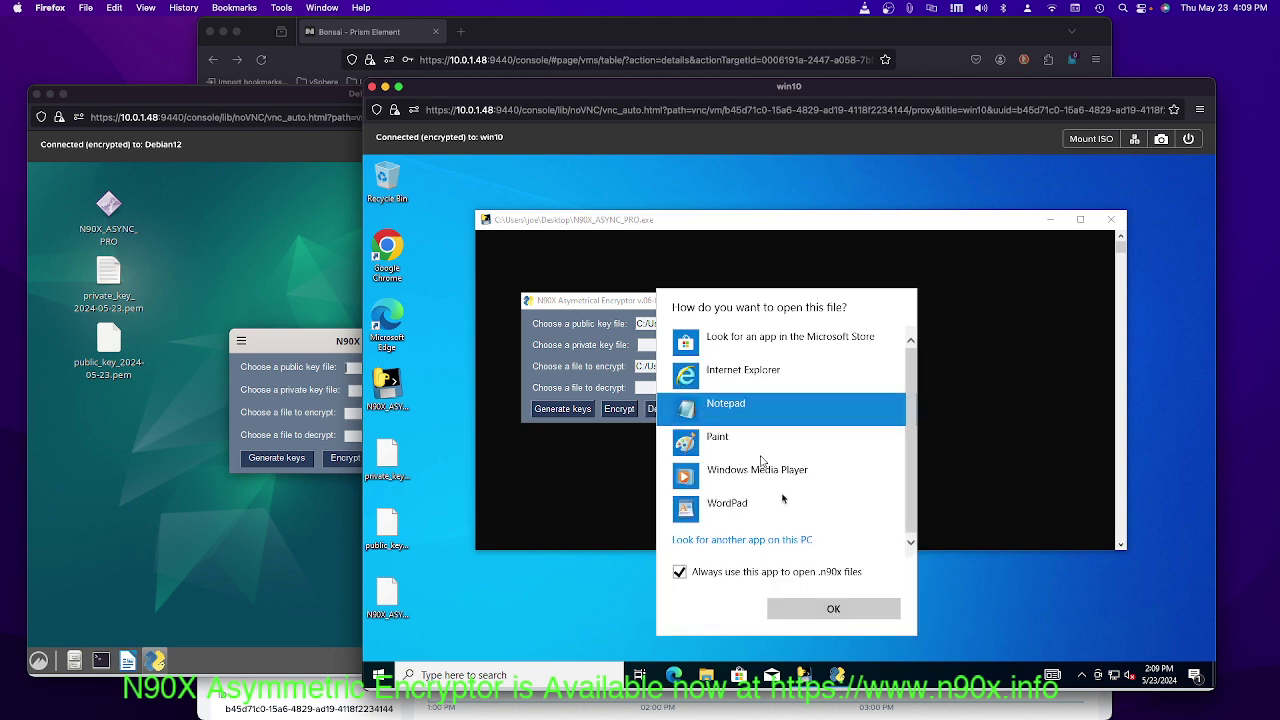
left_click(680, 572)
left_click(829, 612)
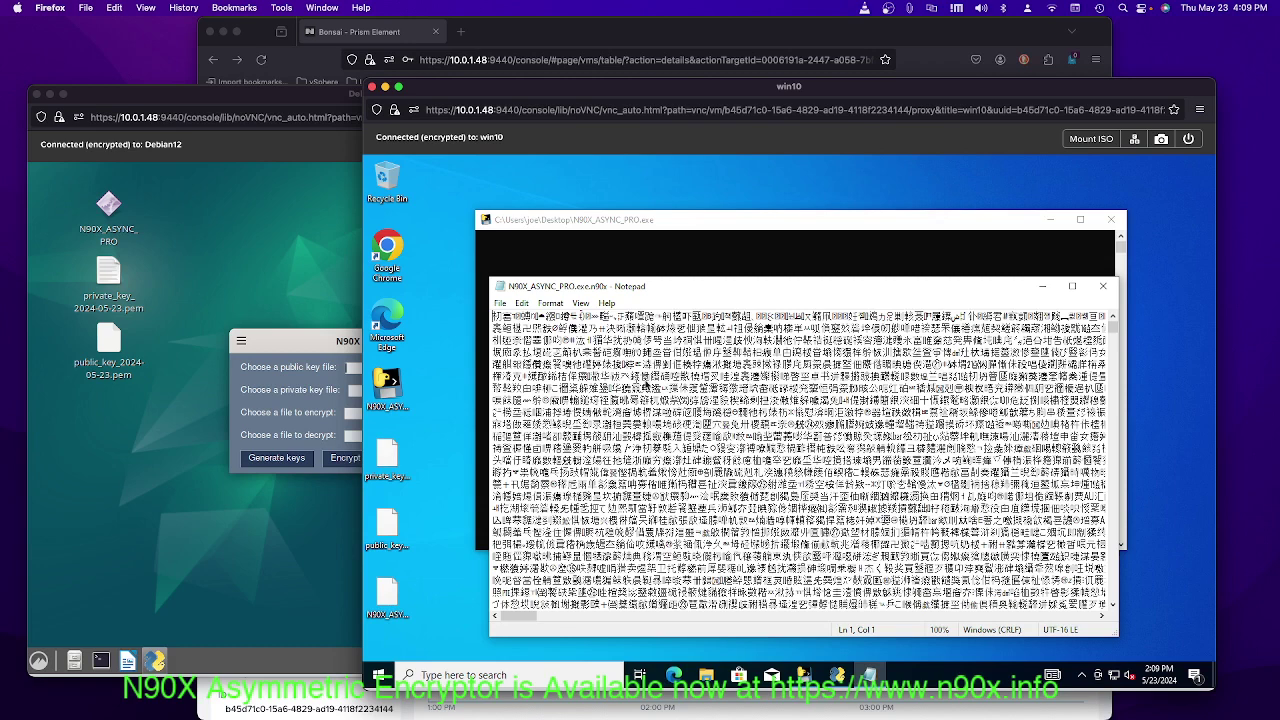
left_click(1102, 288)
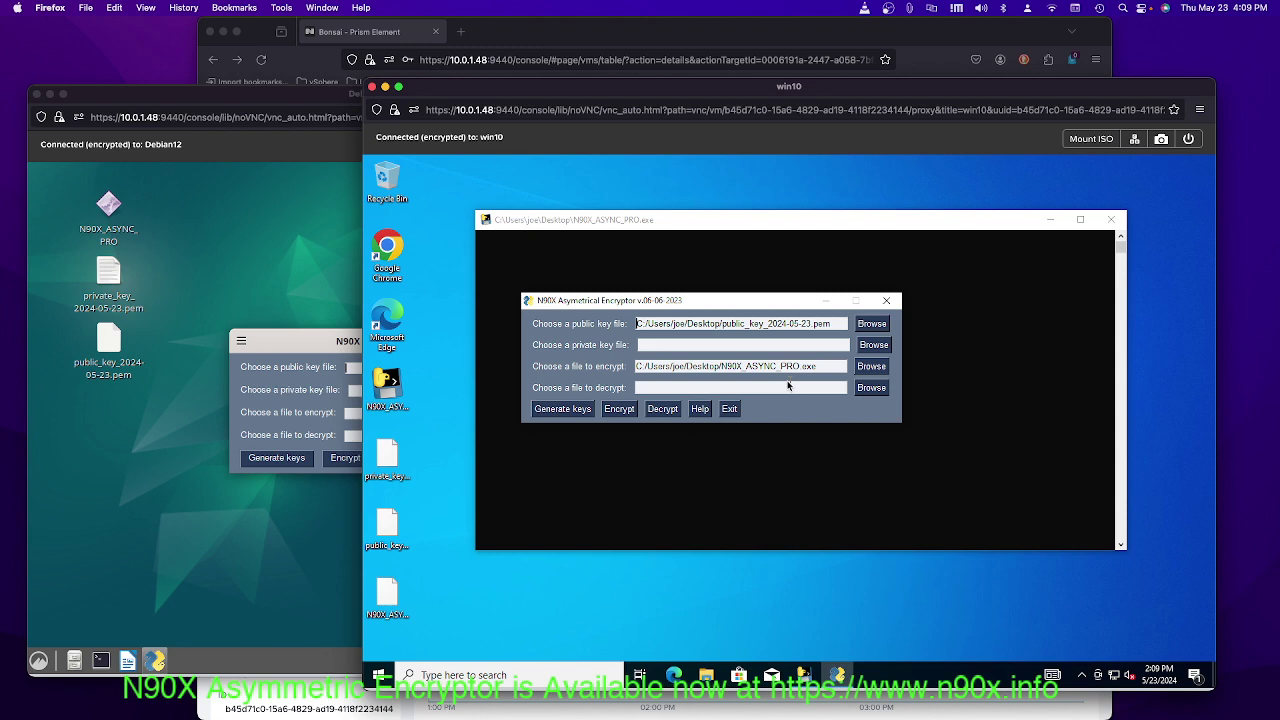
- Select N90X_ASYNC_PRO.exe.n90x as the file to decrypt and run Decrypt without a private key
left_click(881, 392)
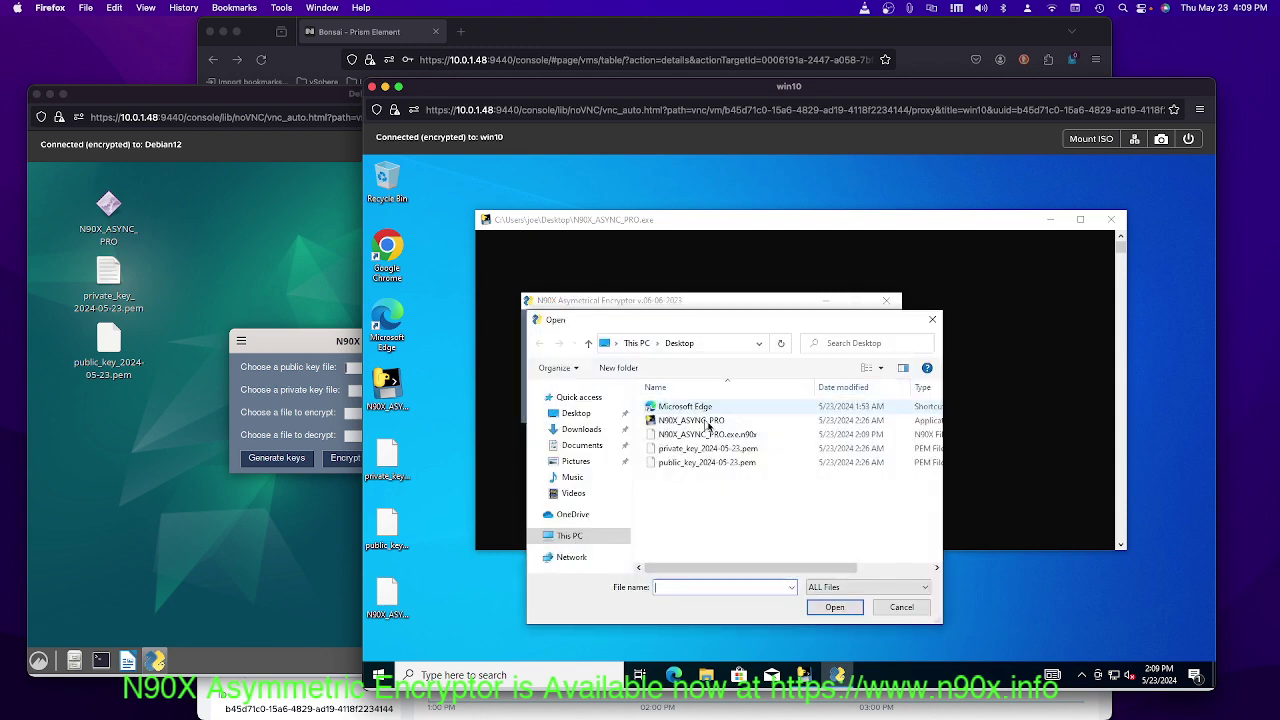
left_click(700, 437)
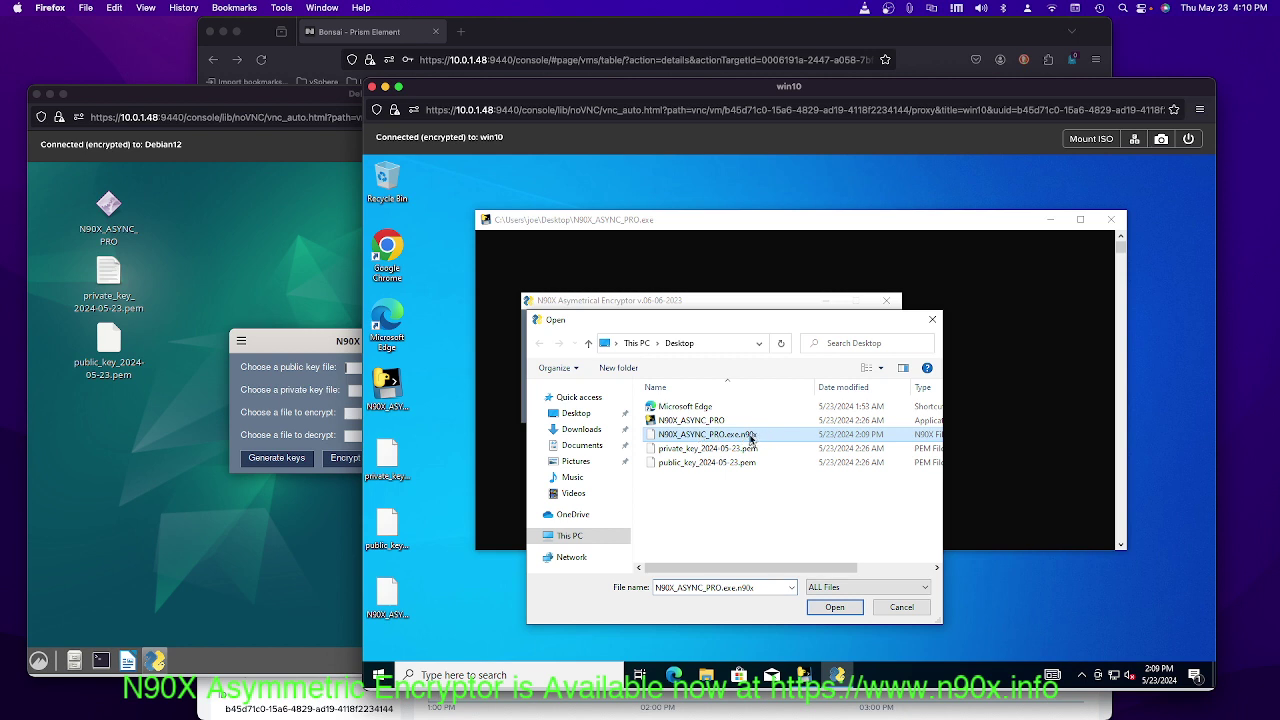
left_click(833, 607)
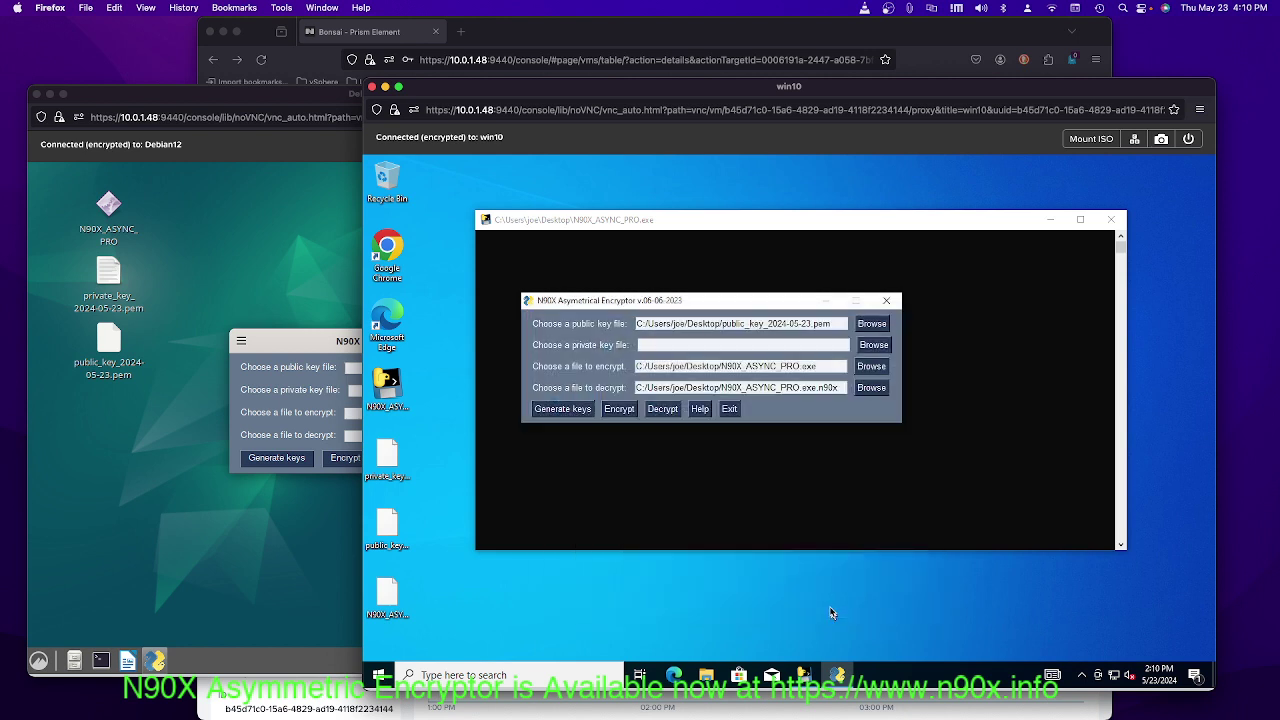
left_click(663, 412)
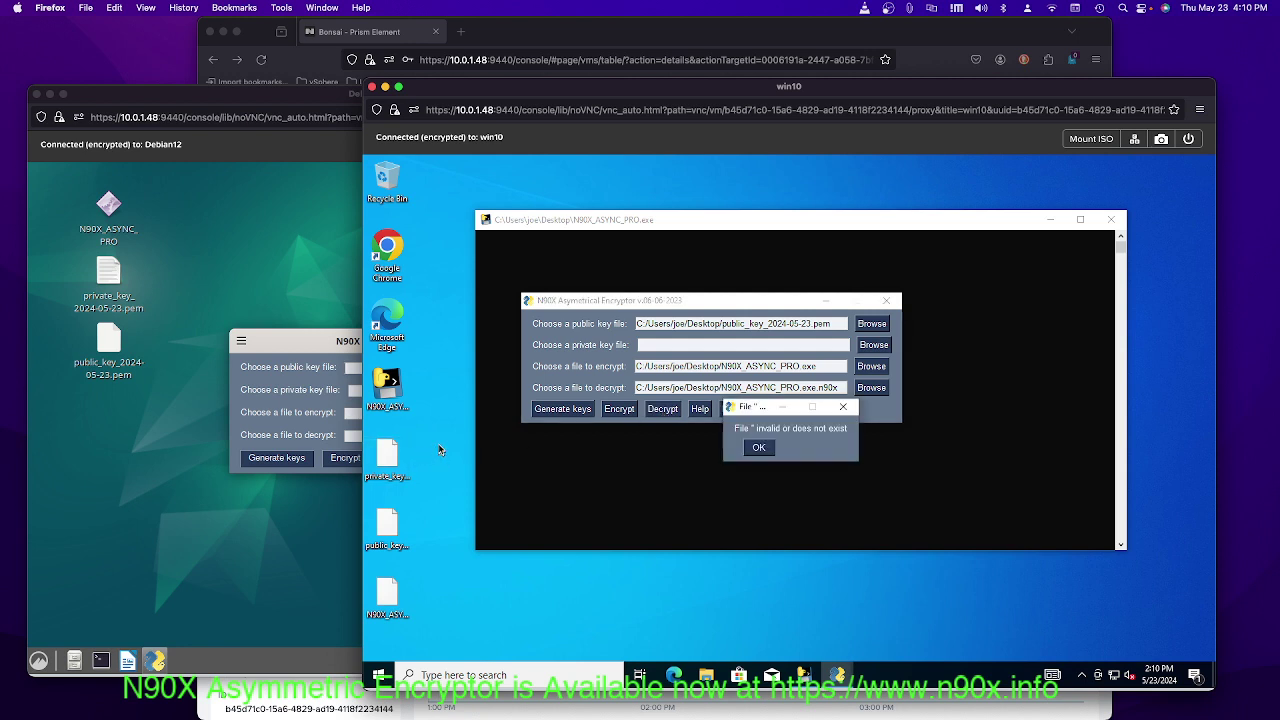
- Dismiss the invalid-file error, relaunch N90X_ASYNC_PRO, and move its console window aside
left_click(758, 447)
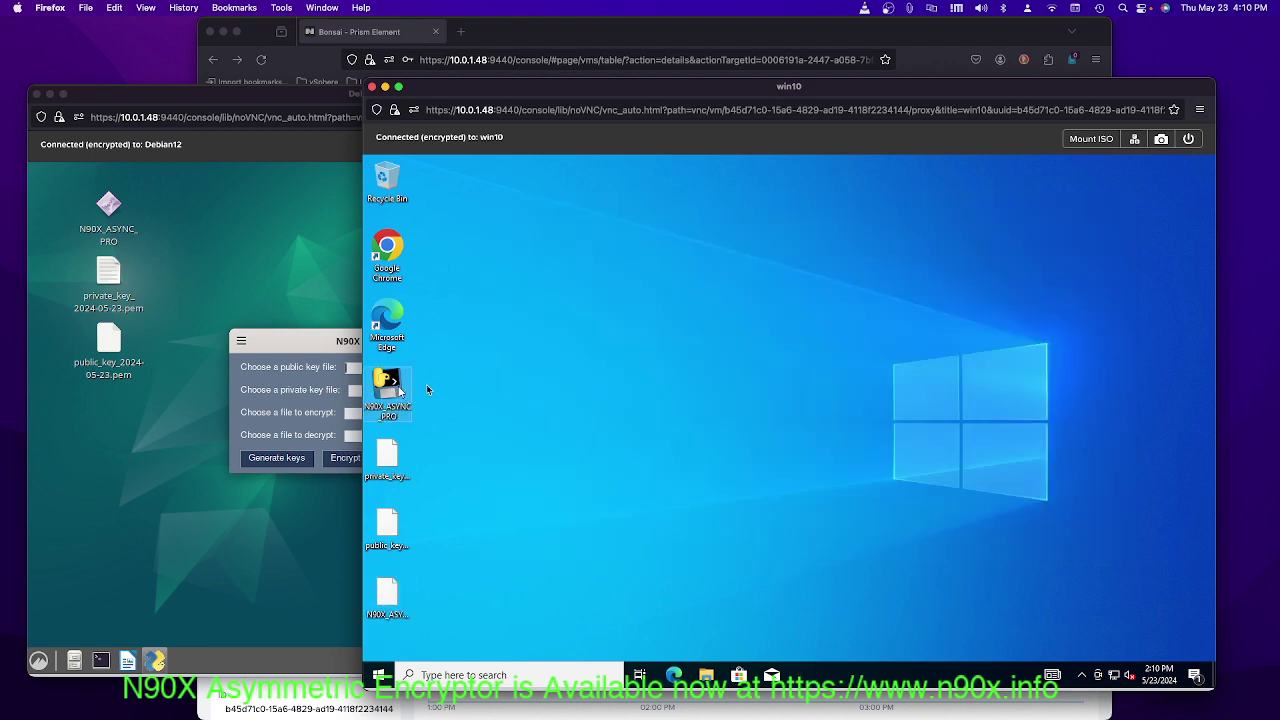
left_click(400, 390)
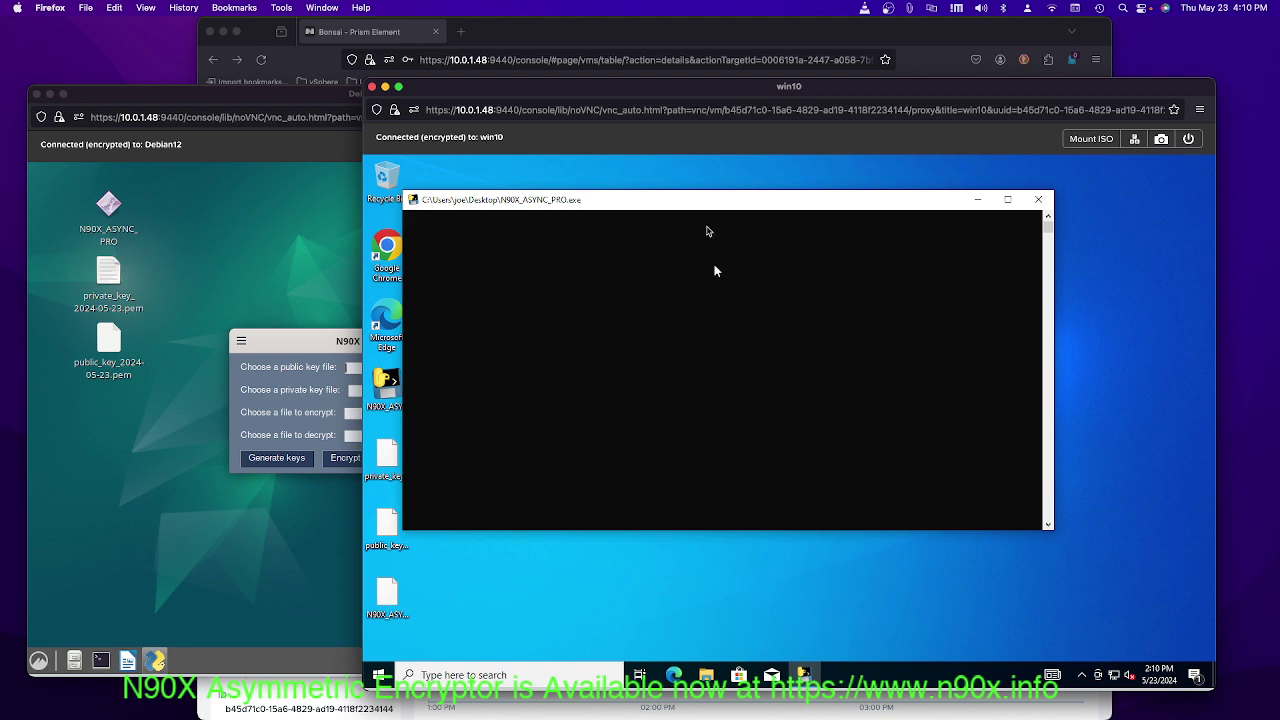
left_click_drag(700, 207, 757, 225)
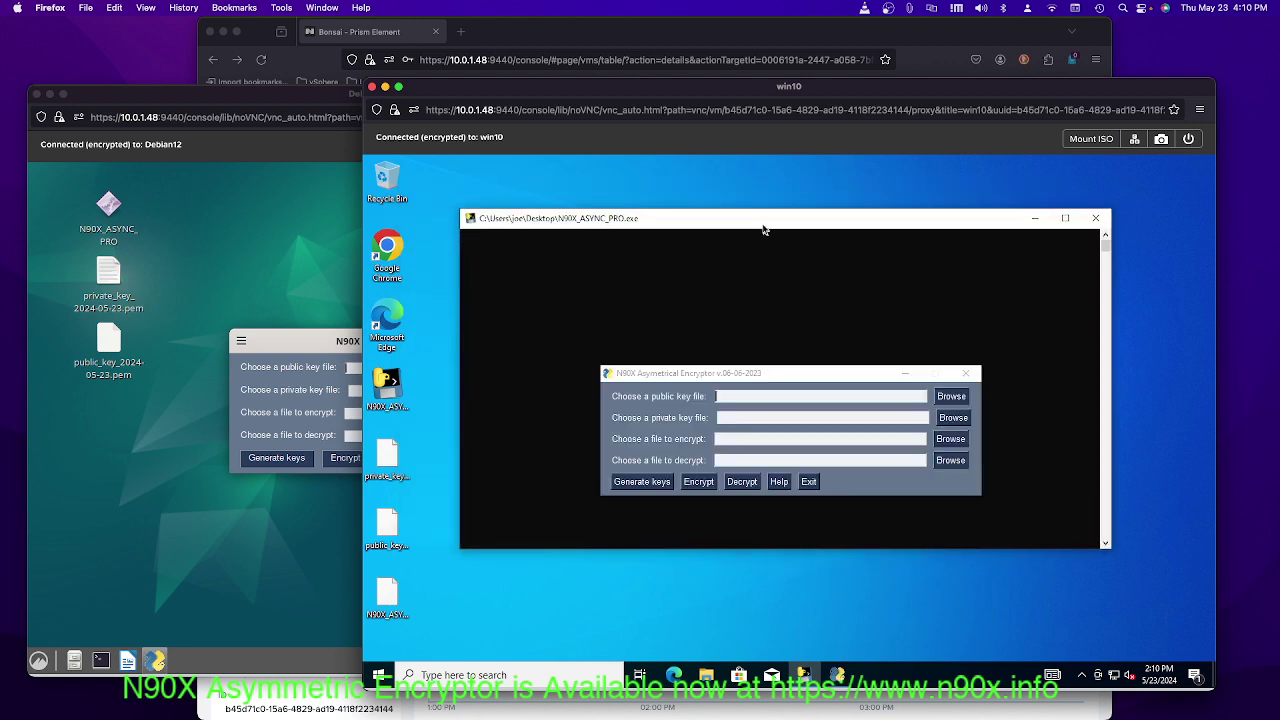
- Set private_key_2024-05-23.pem as the private key
left_click(950, 421)
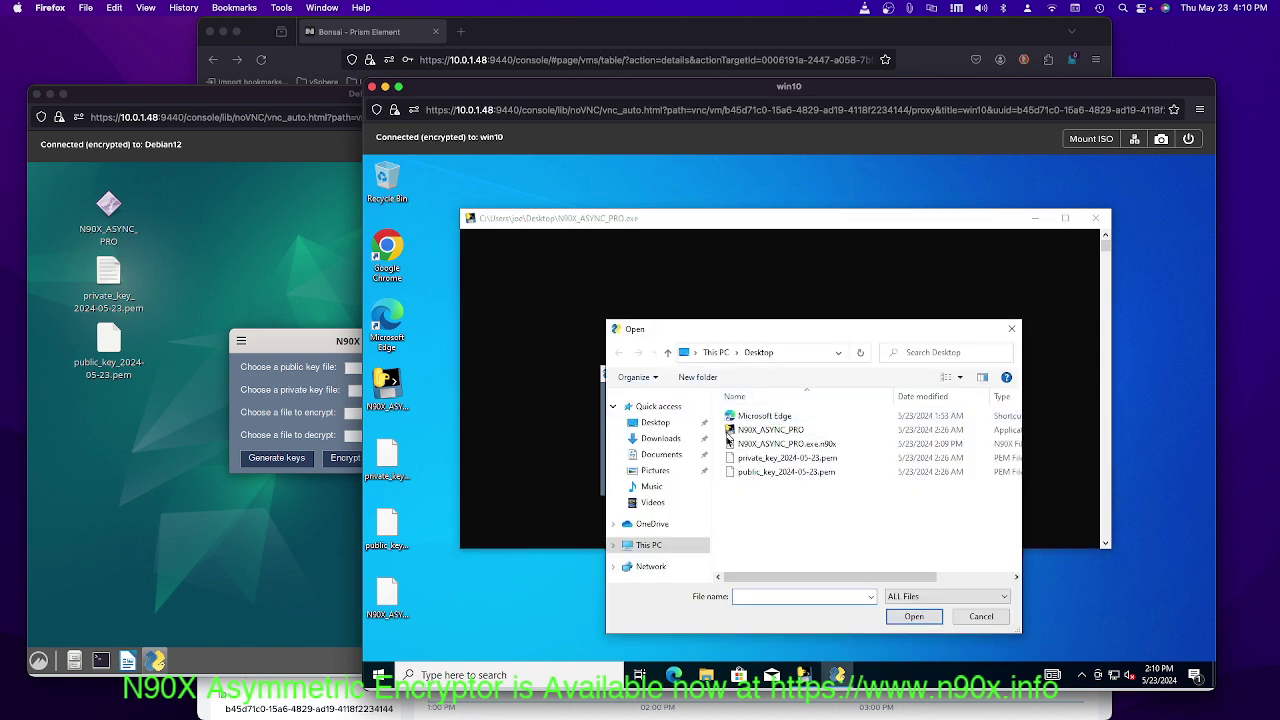
left_click(768, 458)
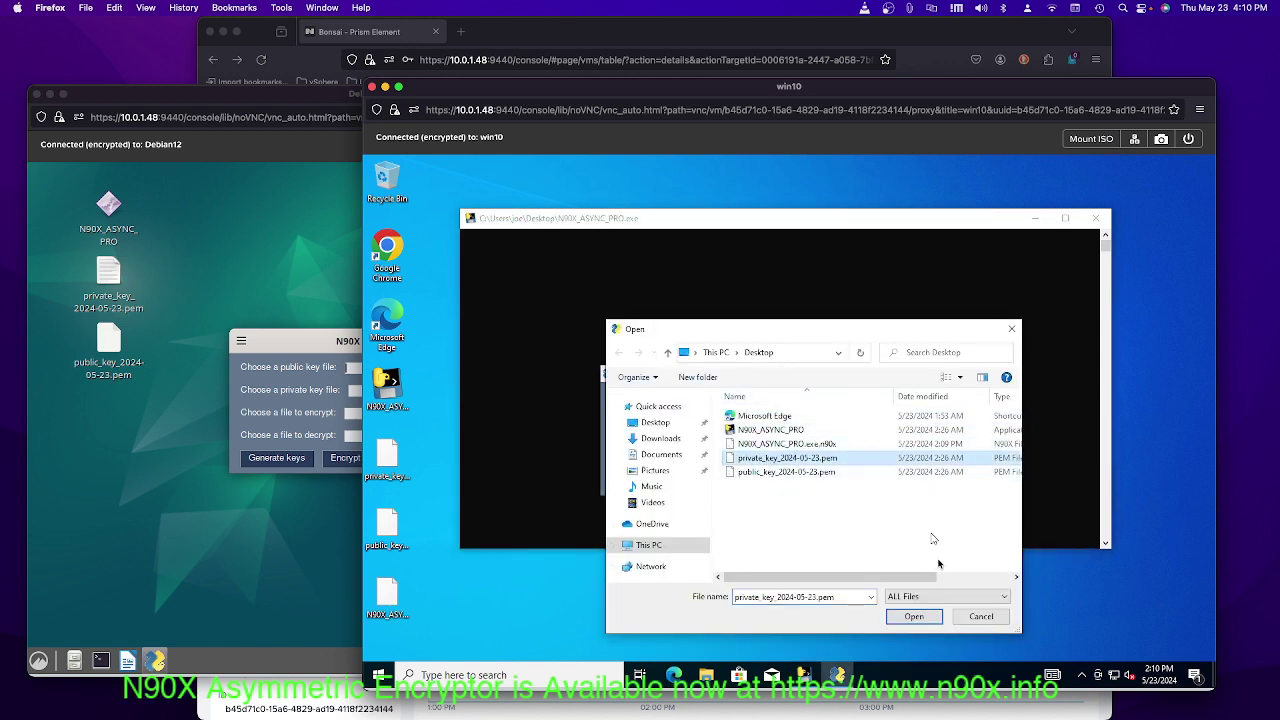
left_click(914, 618)
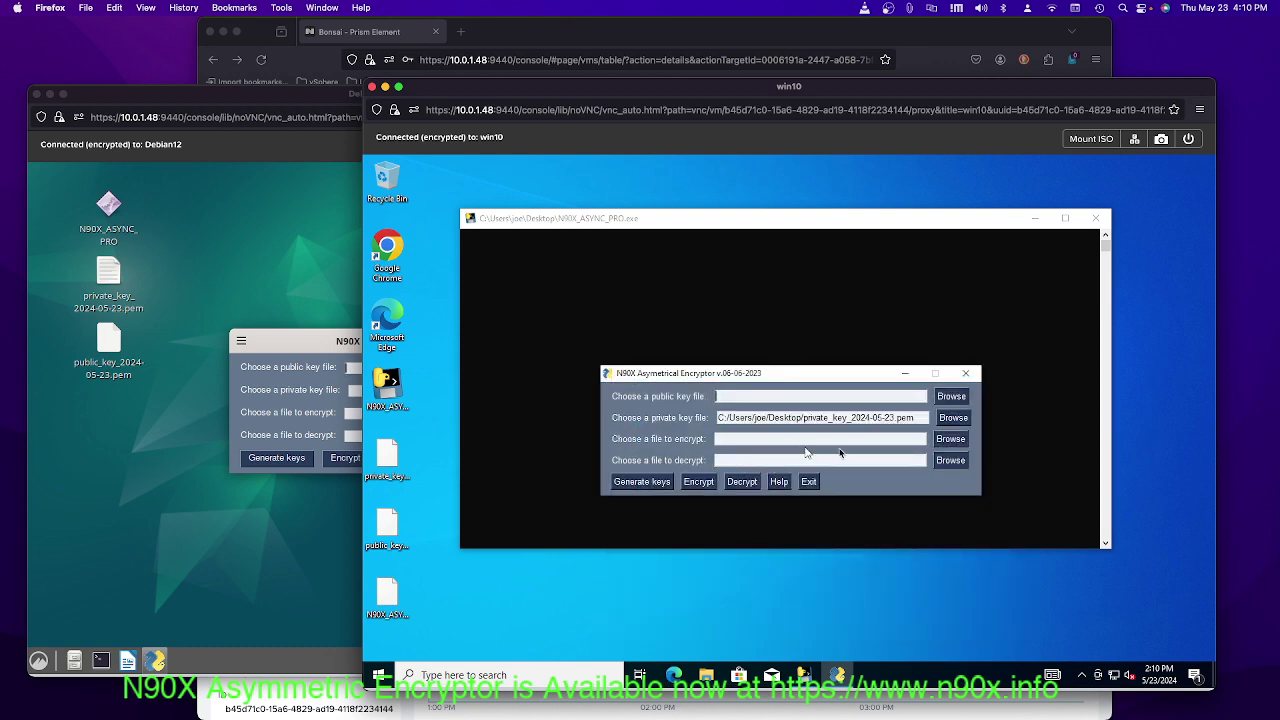
- Choose N90X_ASYNC_PRO.exe.n90x as the file to decrypt and decrypt it
left_click(950, 460)
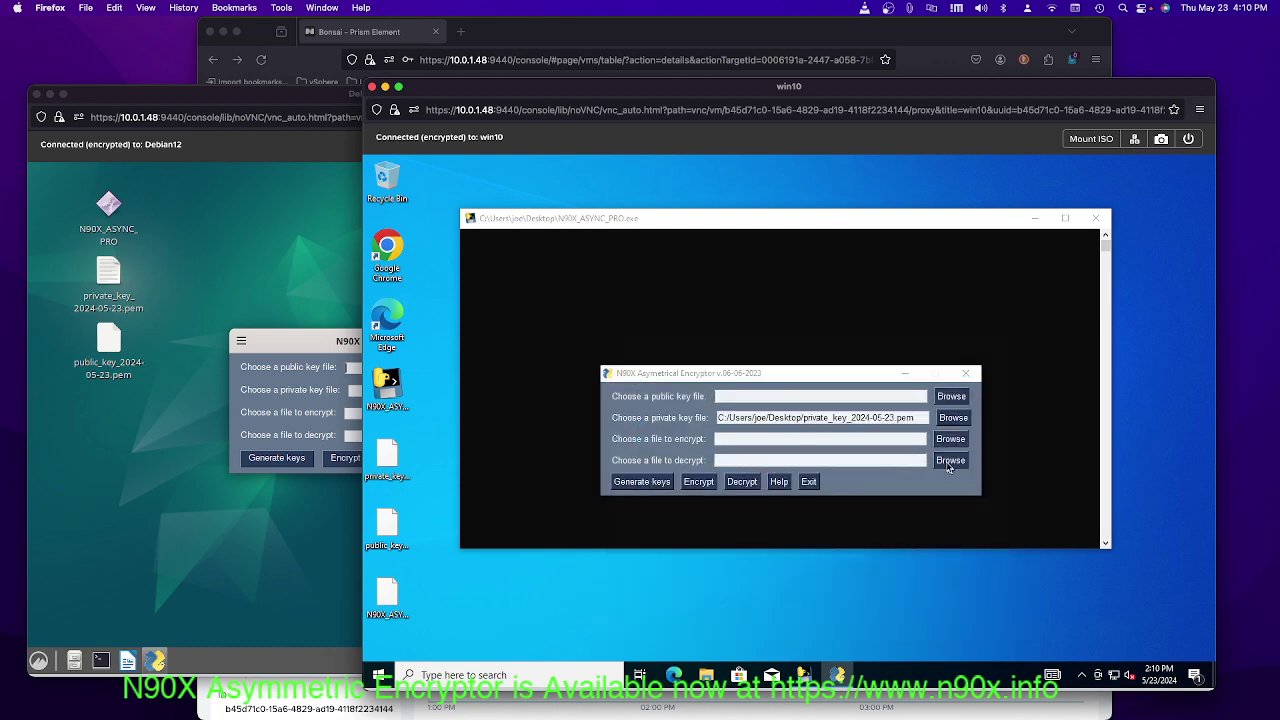
left_click(803, 445)
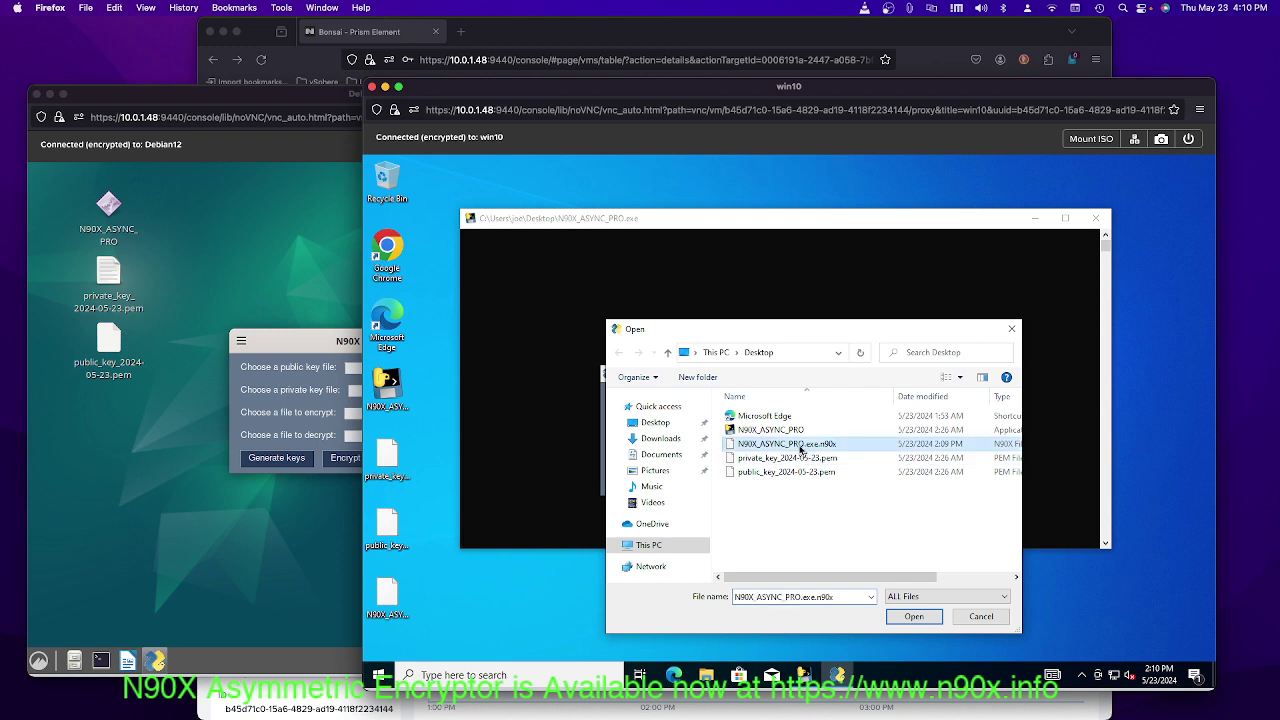
left_click(913, 616)
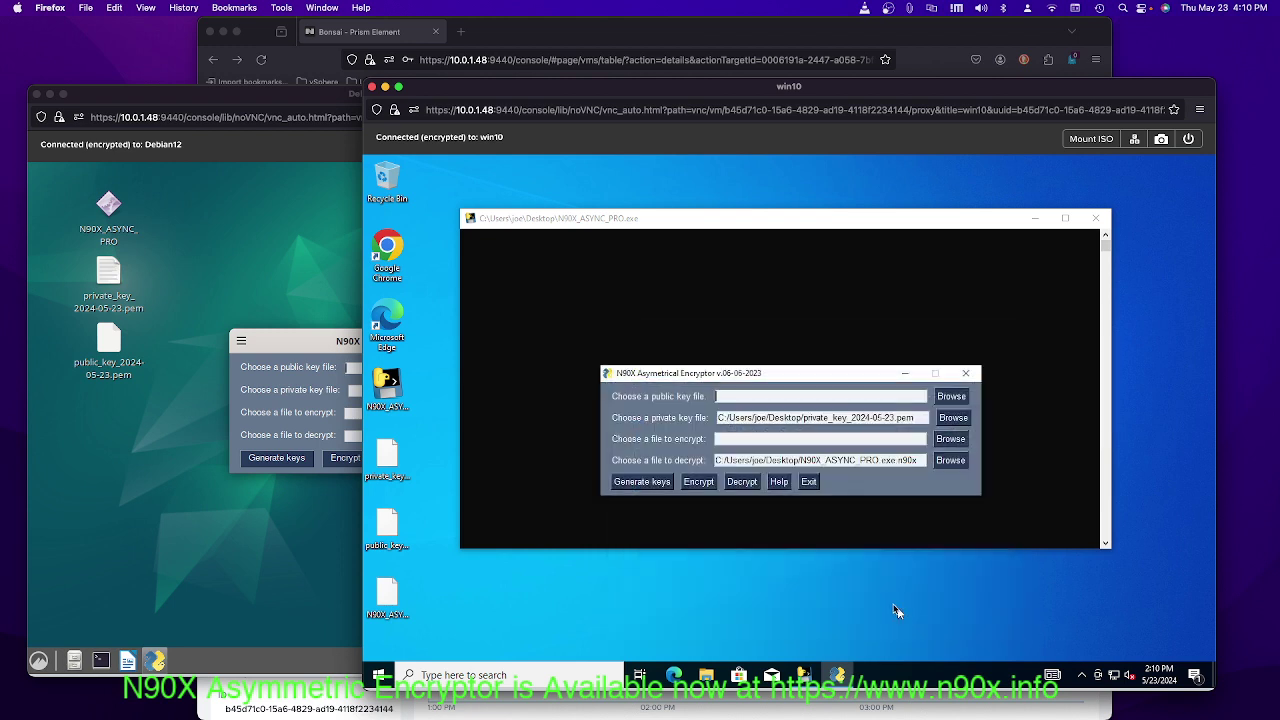
left_click(749, 489)
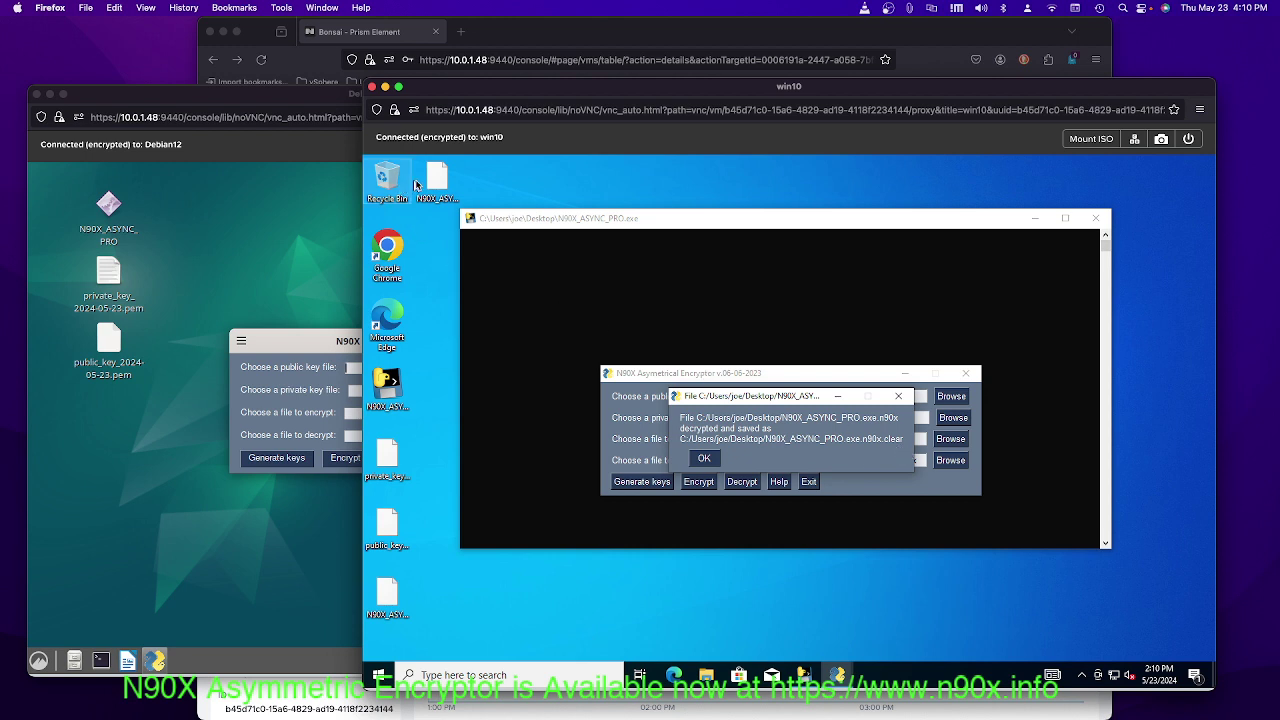
- Dismiss the decryption success message and try opening the .clear file, closing the app chooser
left_click(427, 186)
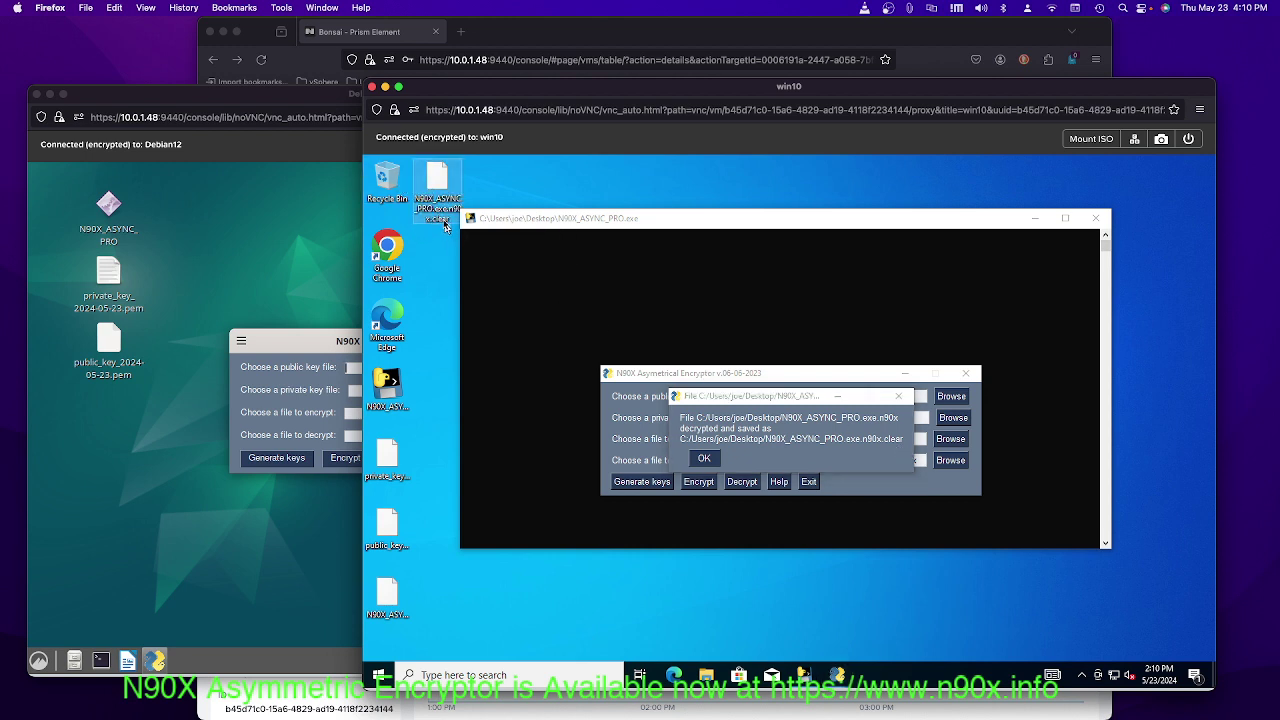
left_click(708, 460)
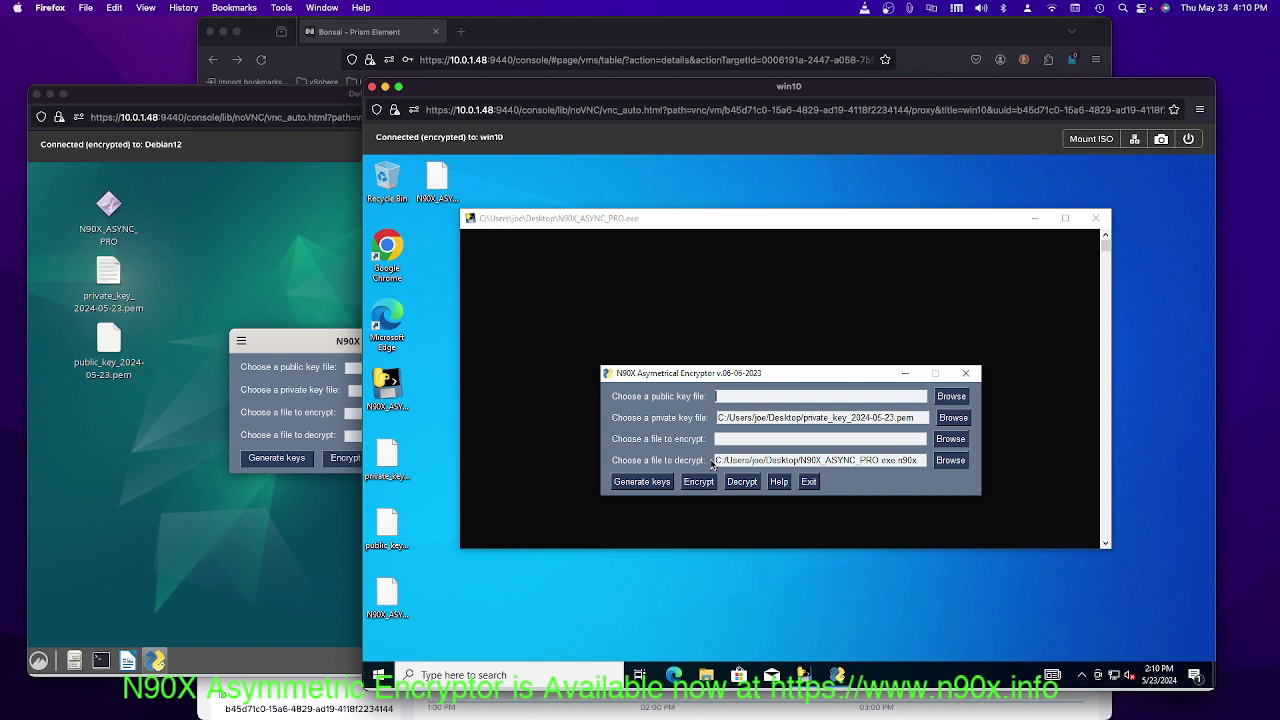
double_click(437, 180)
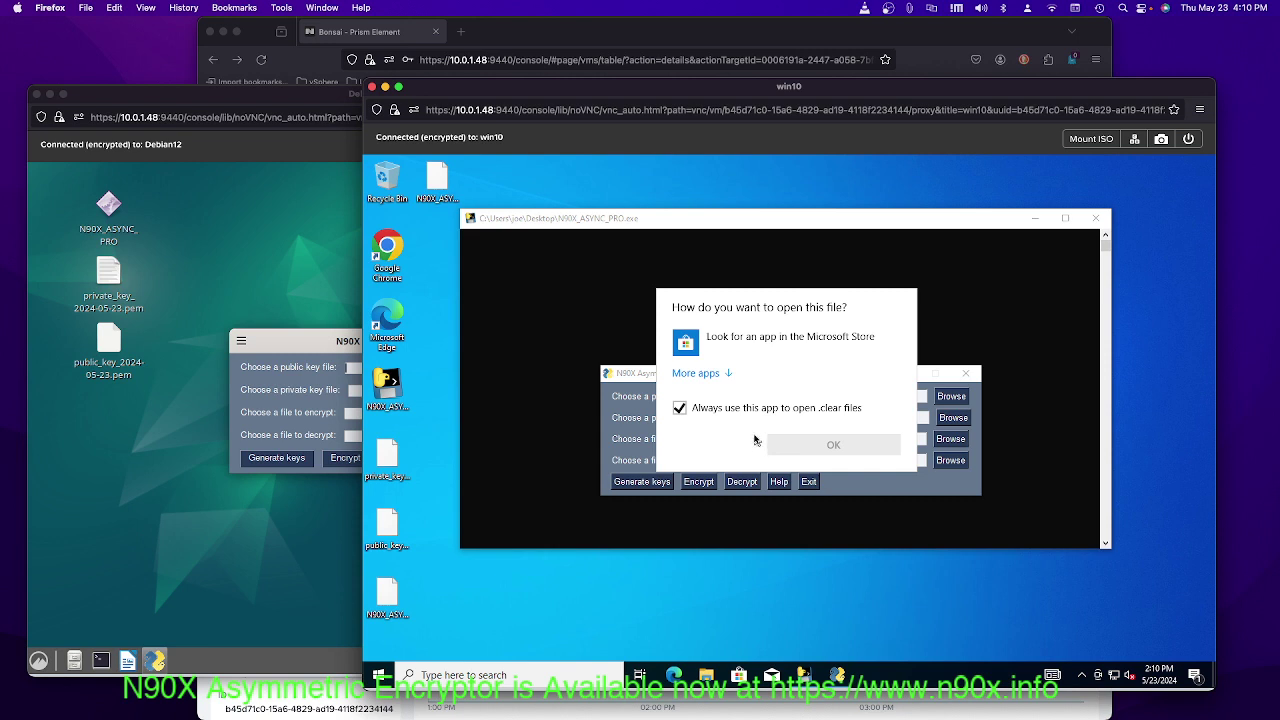
left_click(437, 185)
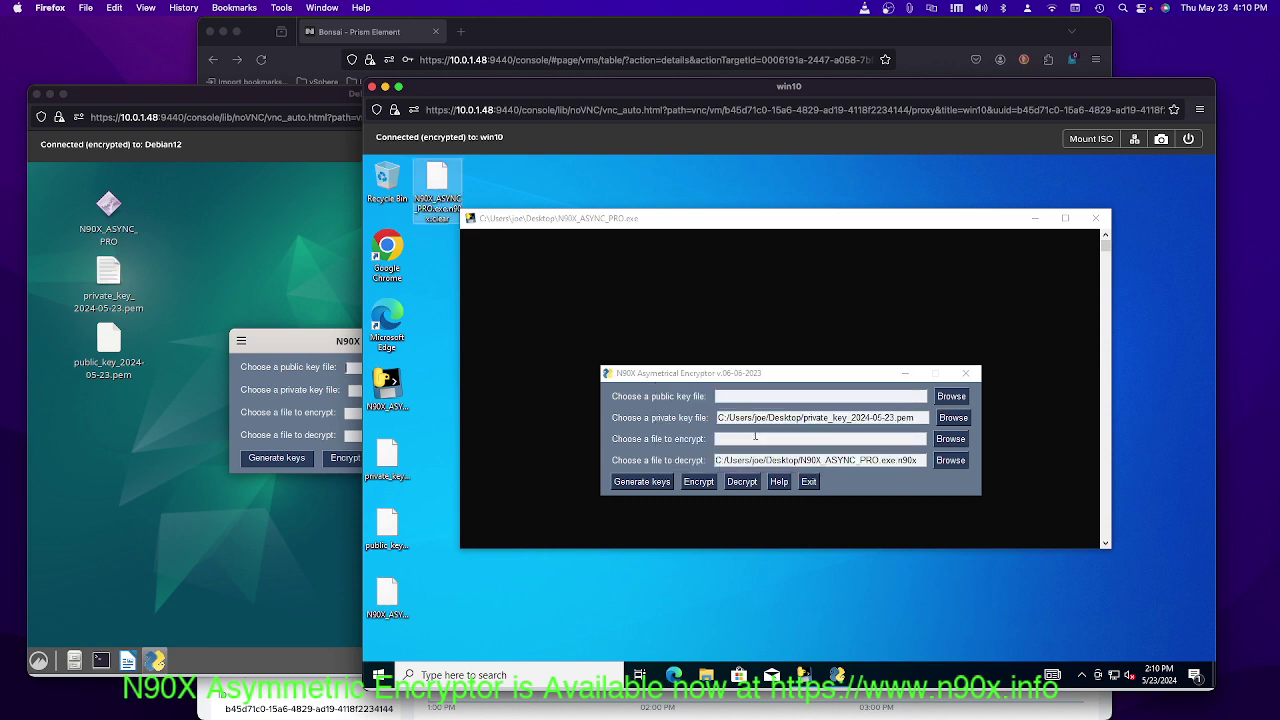
- Rename the decrypted .clear file to N90X_ASYNC_PRO2.exe
right_click(439, 188)
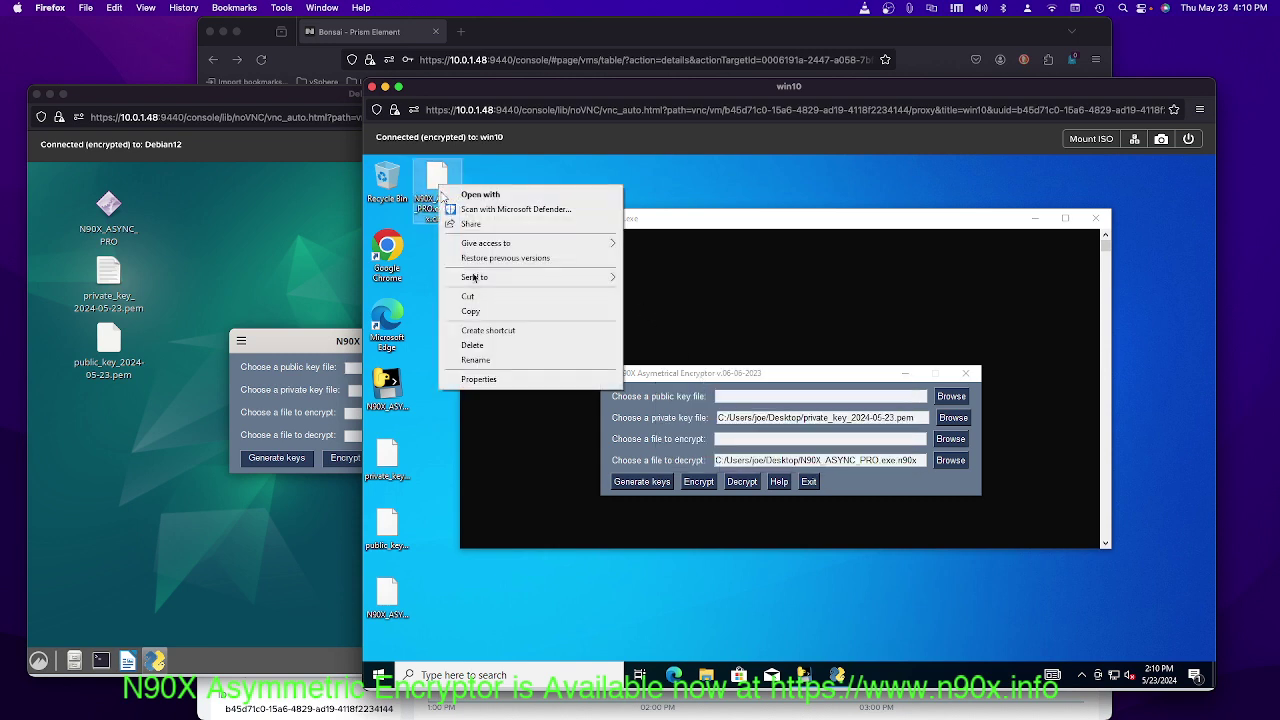
left_click(476, 360)
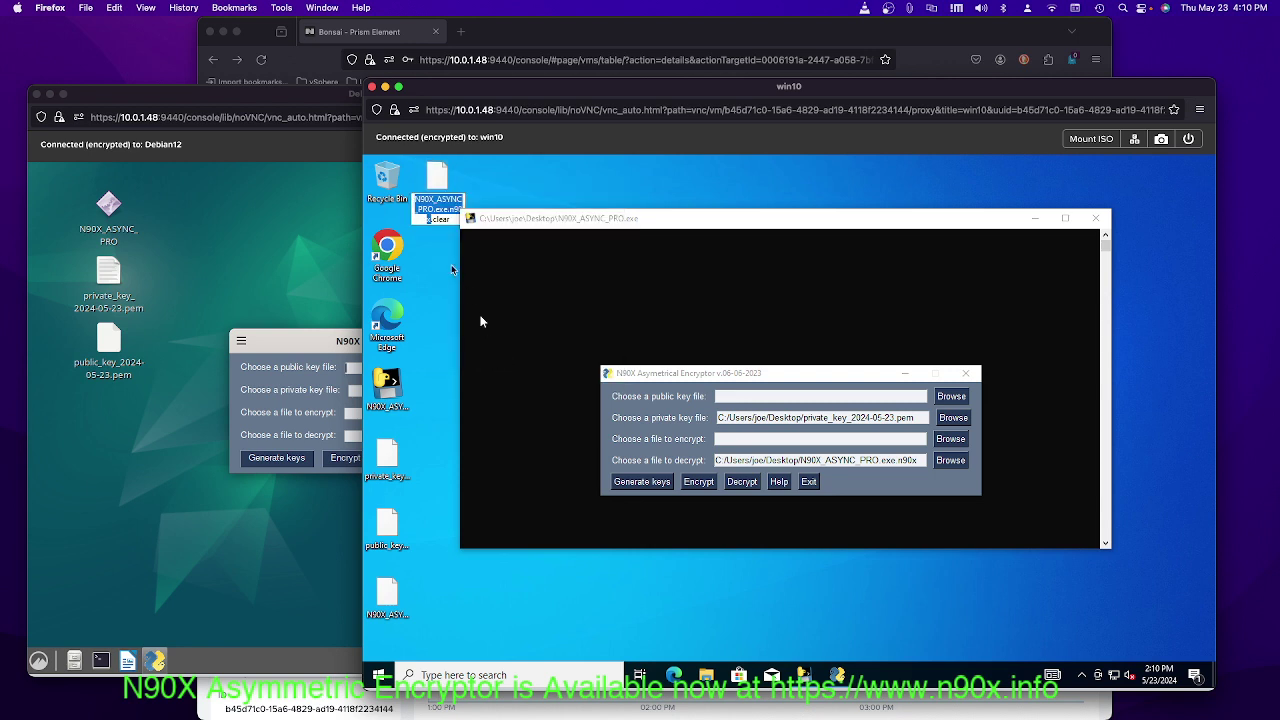
key("End")
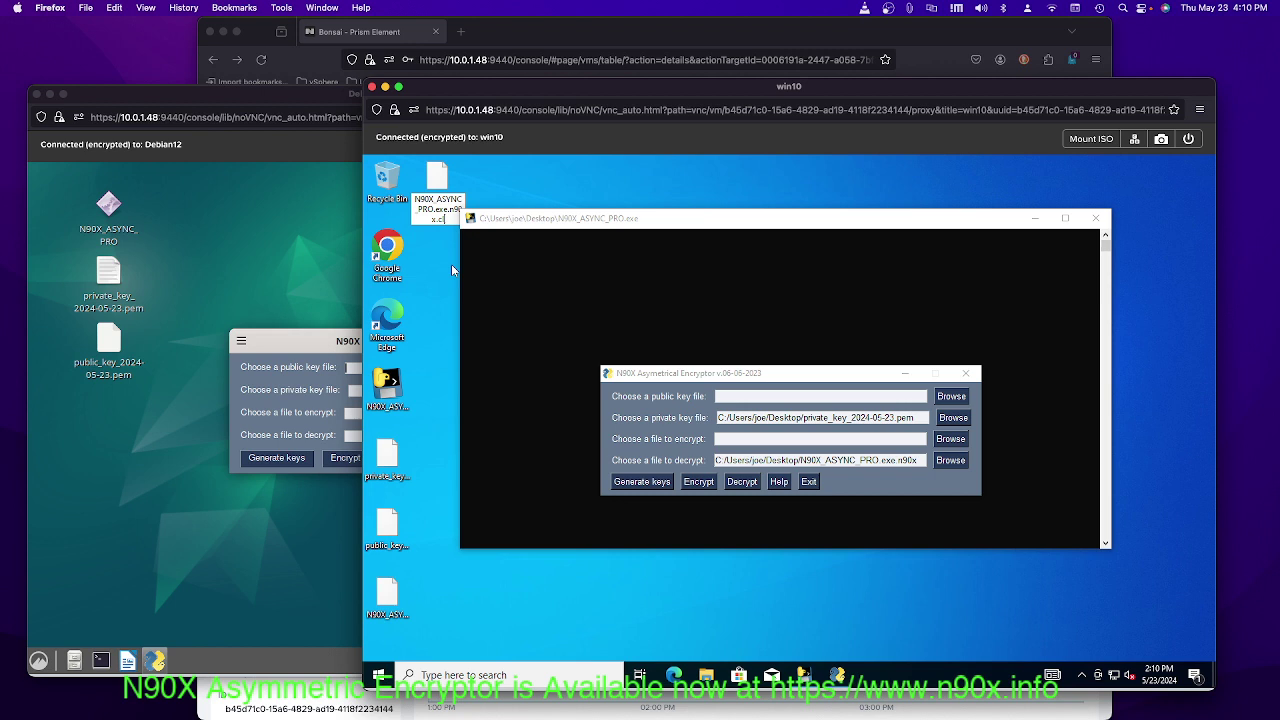
key("BackSpace")
key("BackSpace")
key("BackSpace")
key("BackSpace")
key("BackSpace")
key("BackSpace")
key("BackSpace")
key("Left")
key("Left")
key("Left")
key("Left")
type("2")
key("Return")
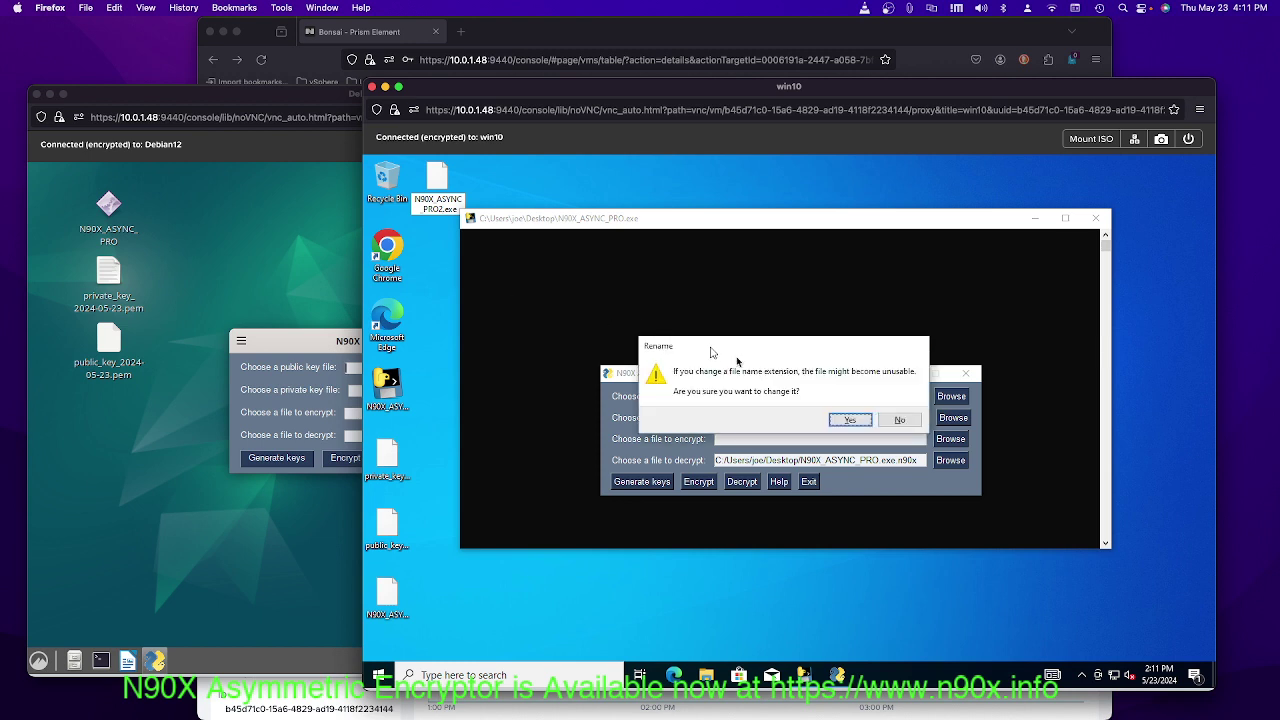
- Confirm the N90X_ASYNC_PRO2.exe rename, run and exit that copy, then move it to the Recycle Bin
left_click(849, 420)
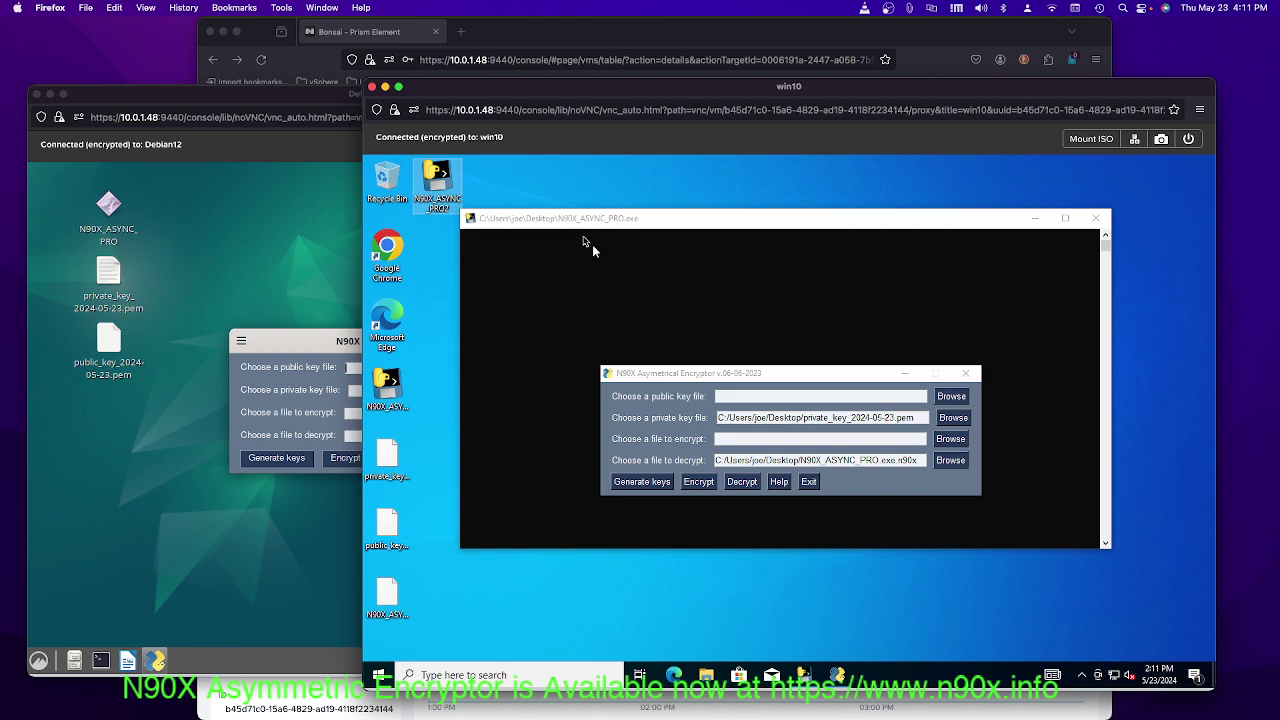
double_click(440, 183)
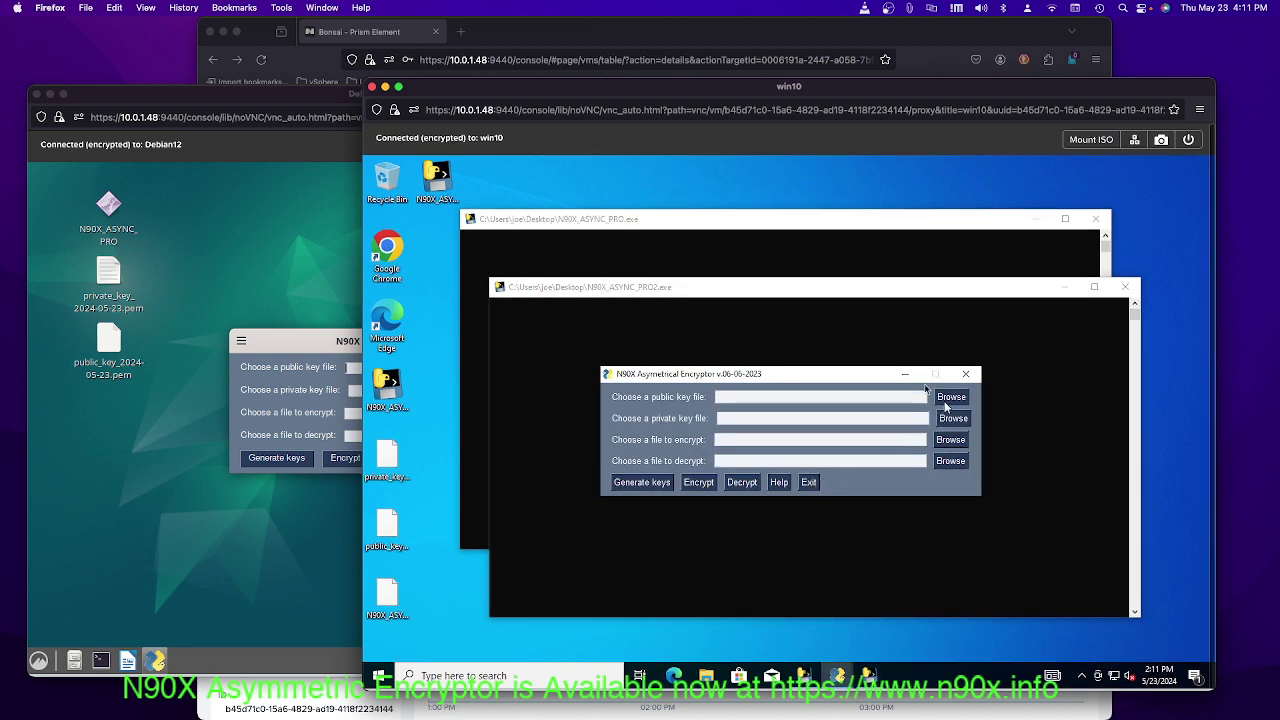
left_click(808, 483)
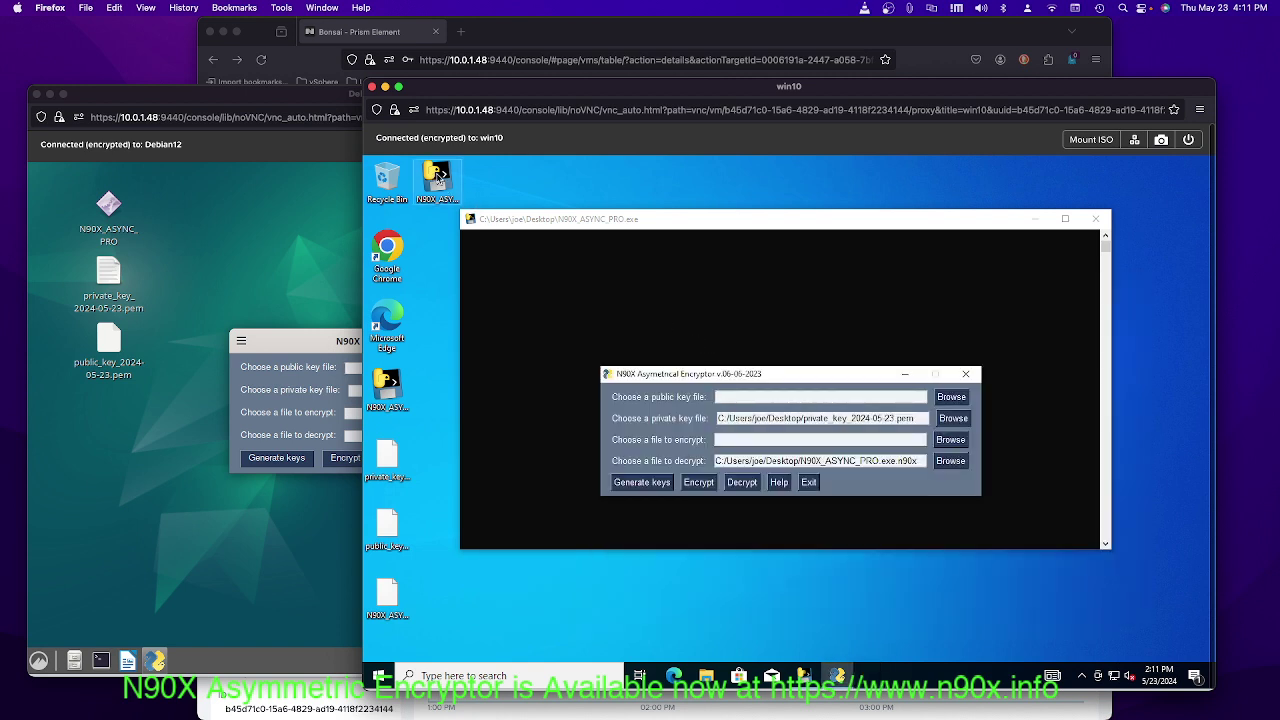
left_click_drag(436, 178, 398, 181)
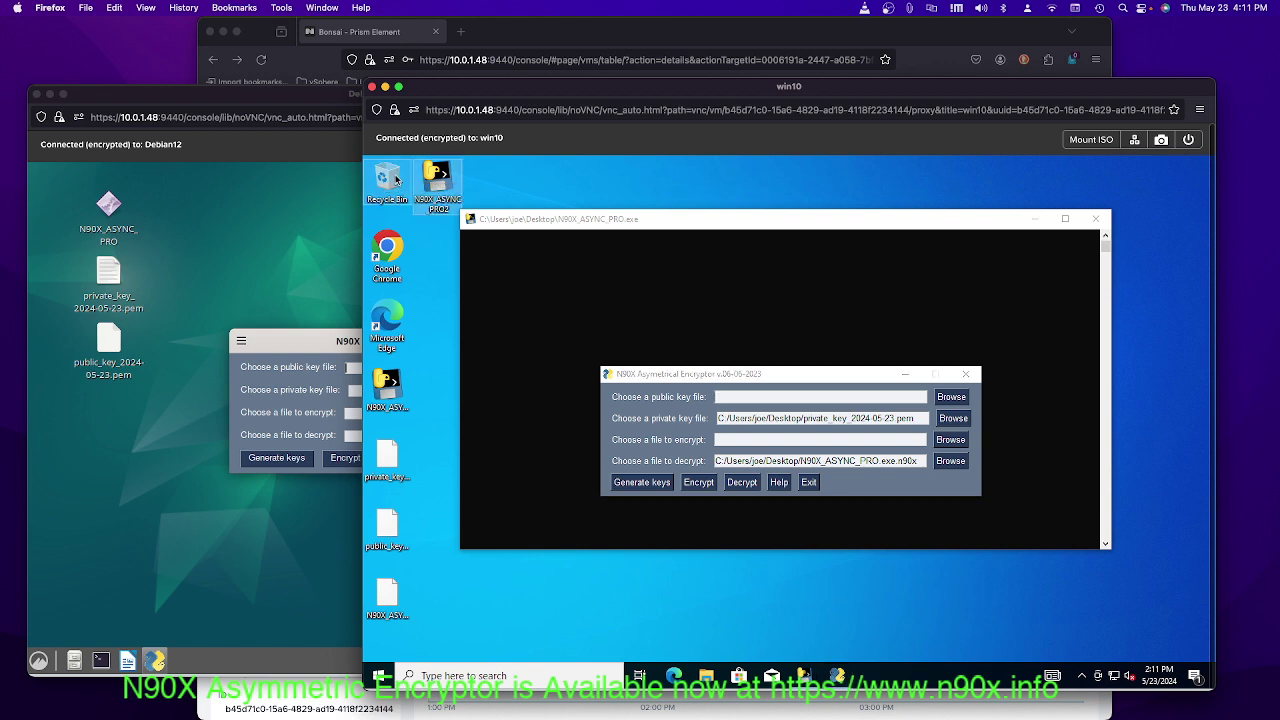
- Move N90X_ASYNC_PRO.exe.n90x to the Recycle Bin and permanently empty both items from it
left_click(386, 594)
left_click_drag(386, 594, 390, 178)
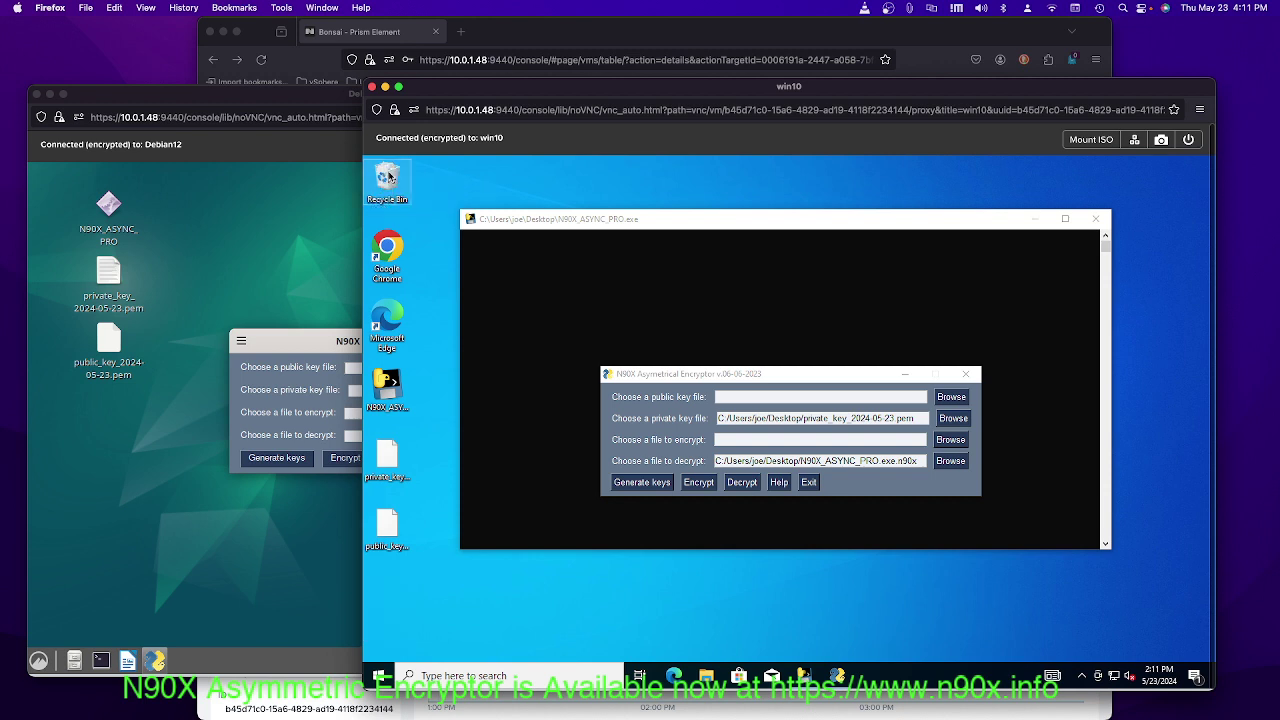
right_click(390, 178)
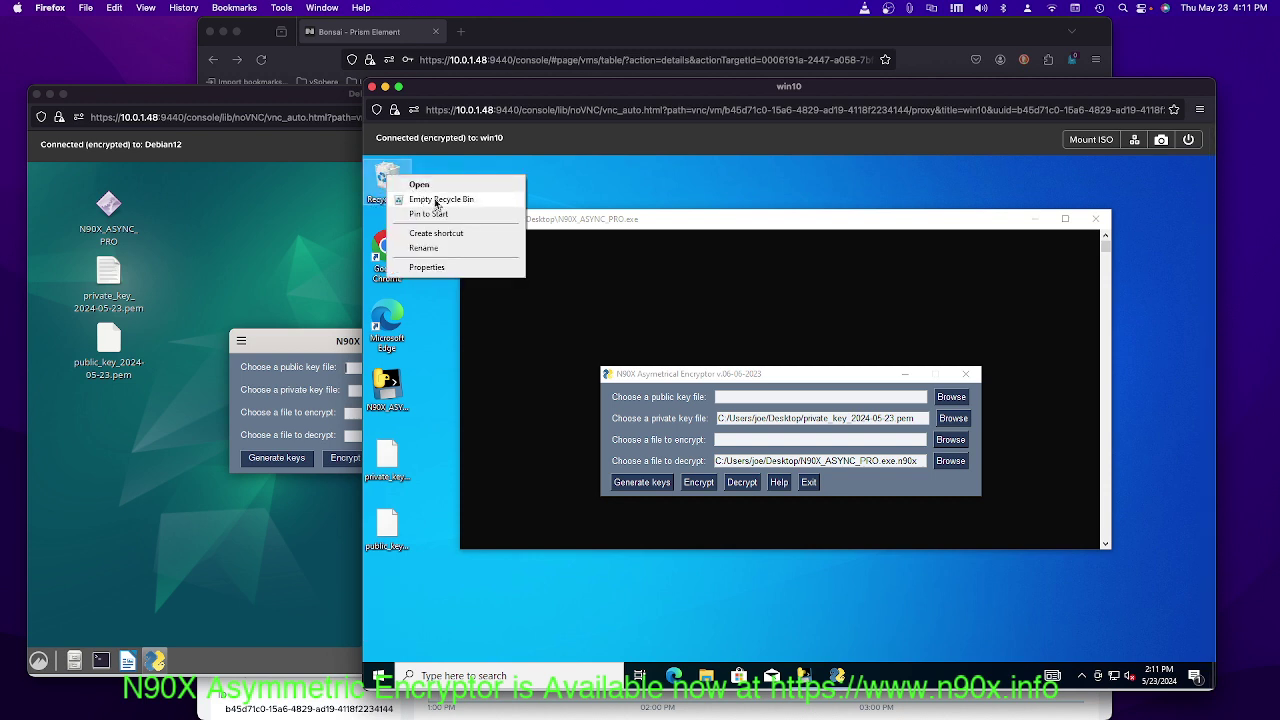
left_click(436, 201)
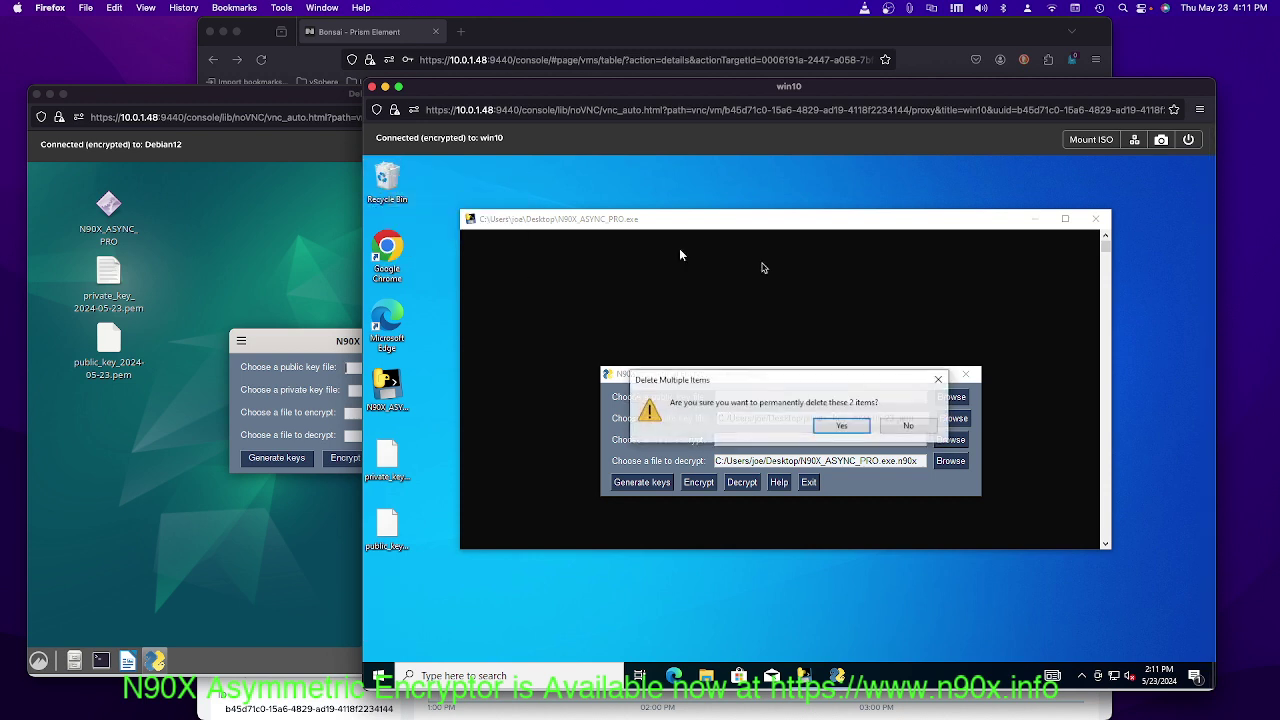
left_click(843, 427)
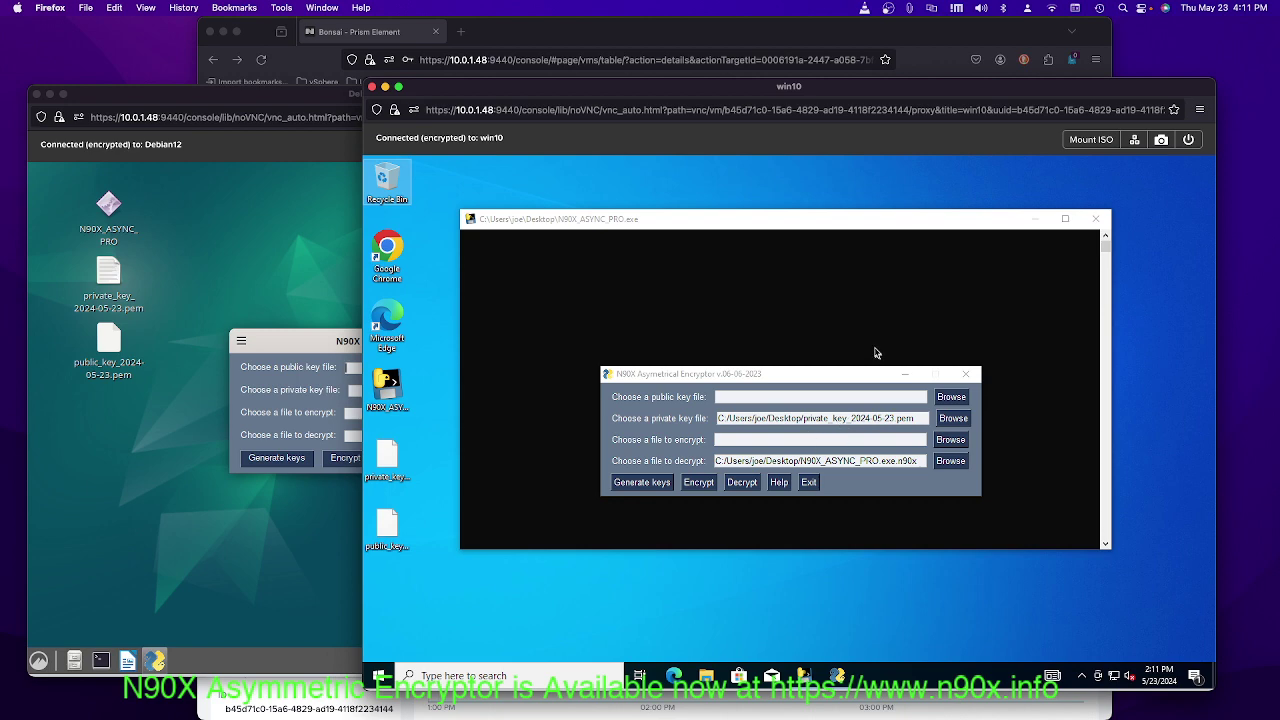
- Check the Prism Element VM table's CPU, memory and storage figures, then return to the Debian12 console
left_click(782, 31)
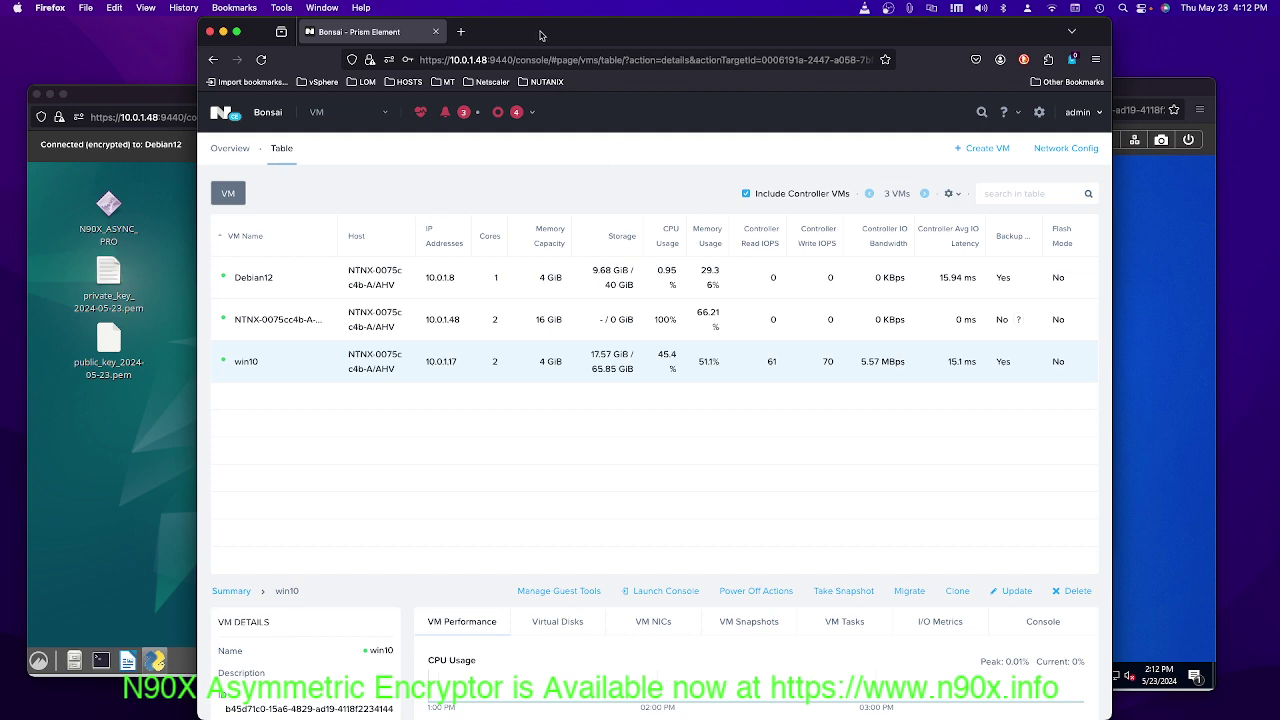
left_click_drag(542, 35, 619, 35)
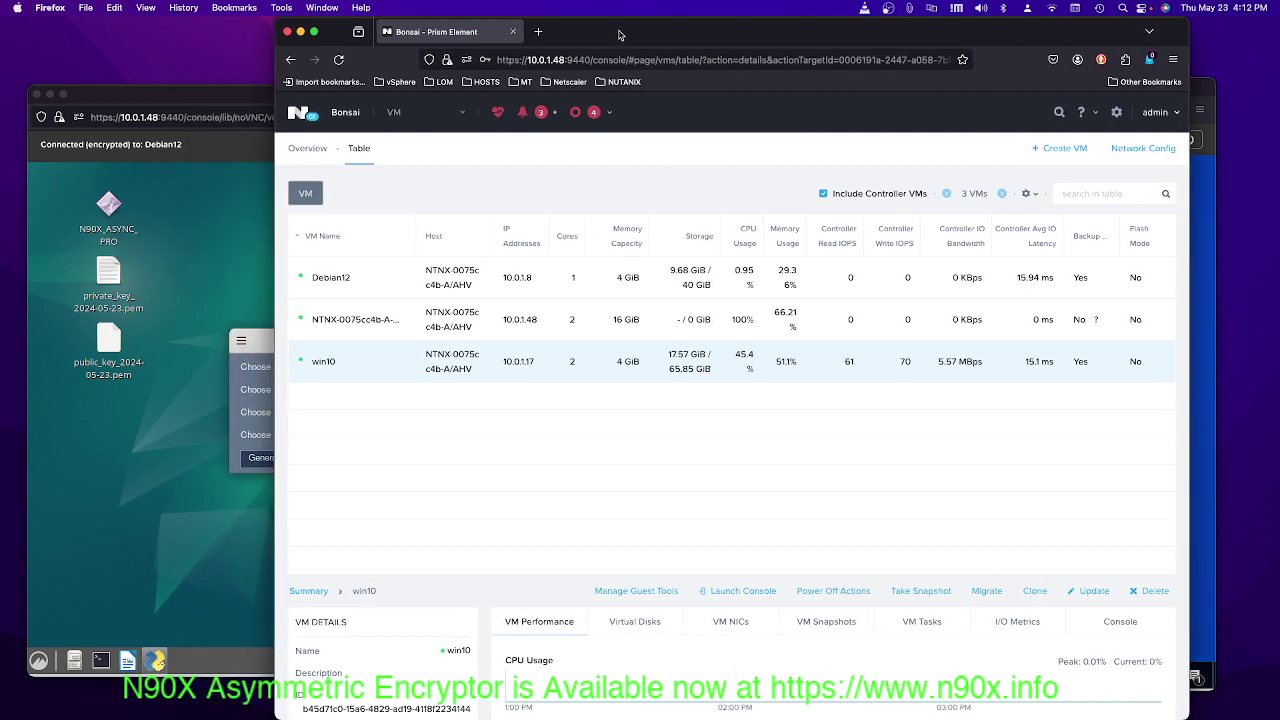
left_click(267, 346)
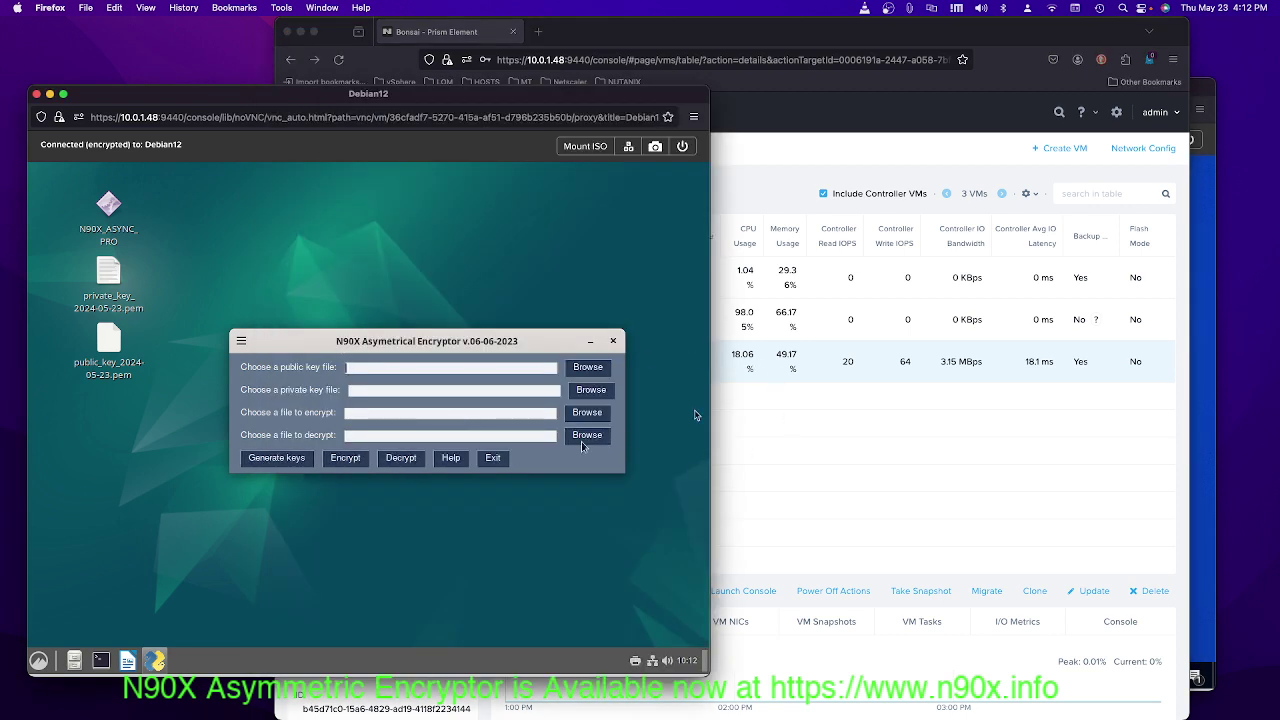
- Load public_key_2024-05-23.pem and private_key_2024-05-23.pem as the public and private keys
left_click(587, 367)
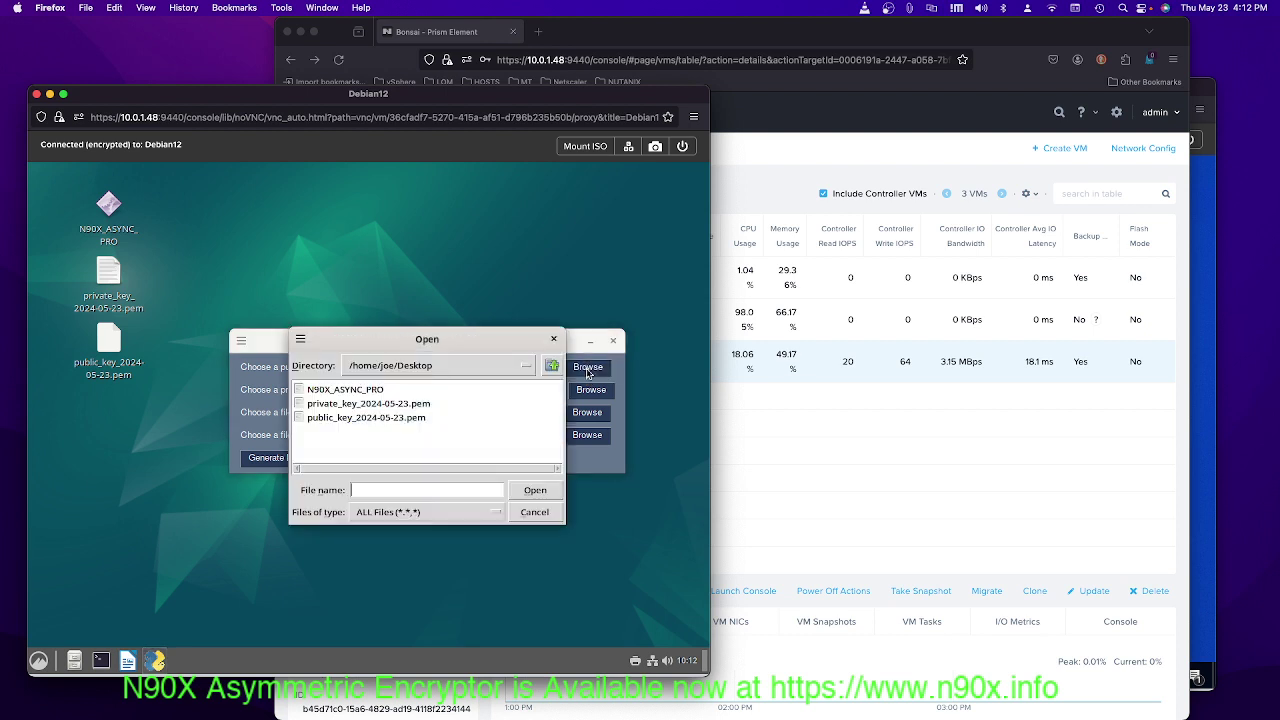
left_click(341, 419)
left_click(535, 490)
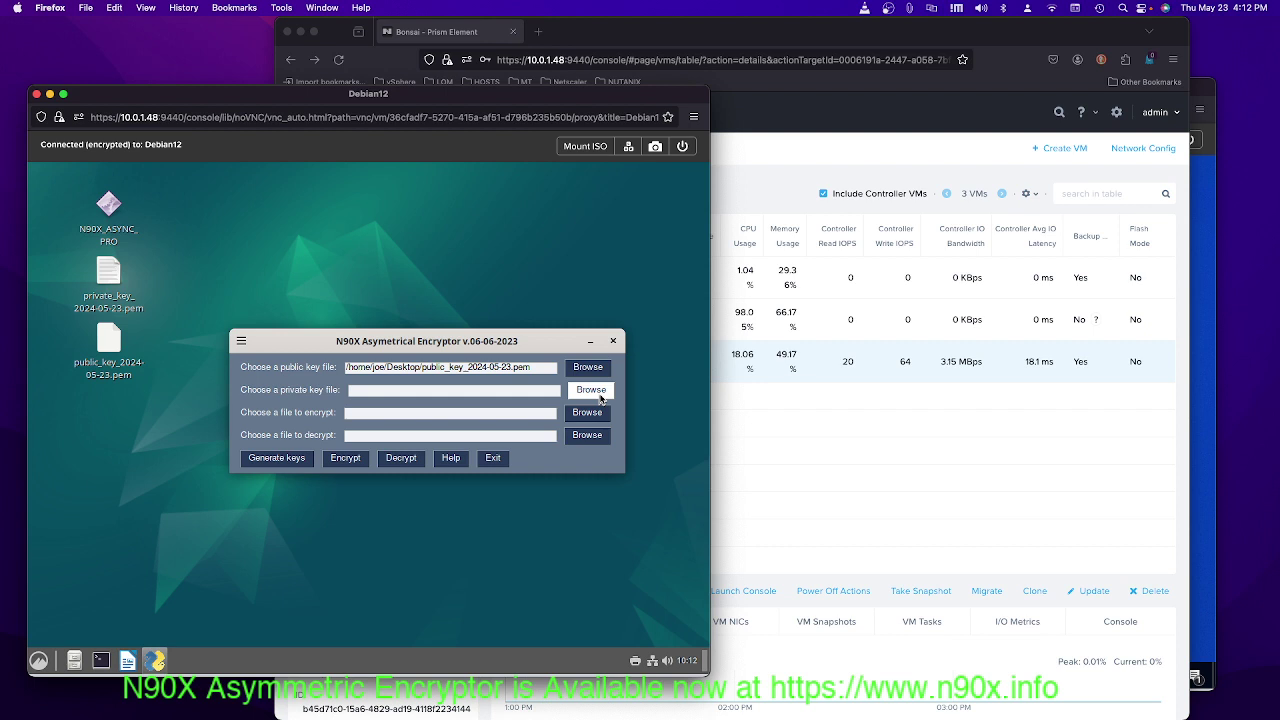
left_click(591, 390)
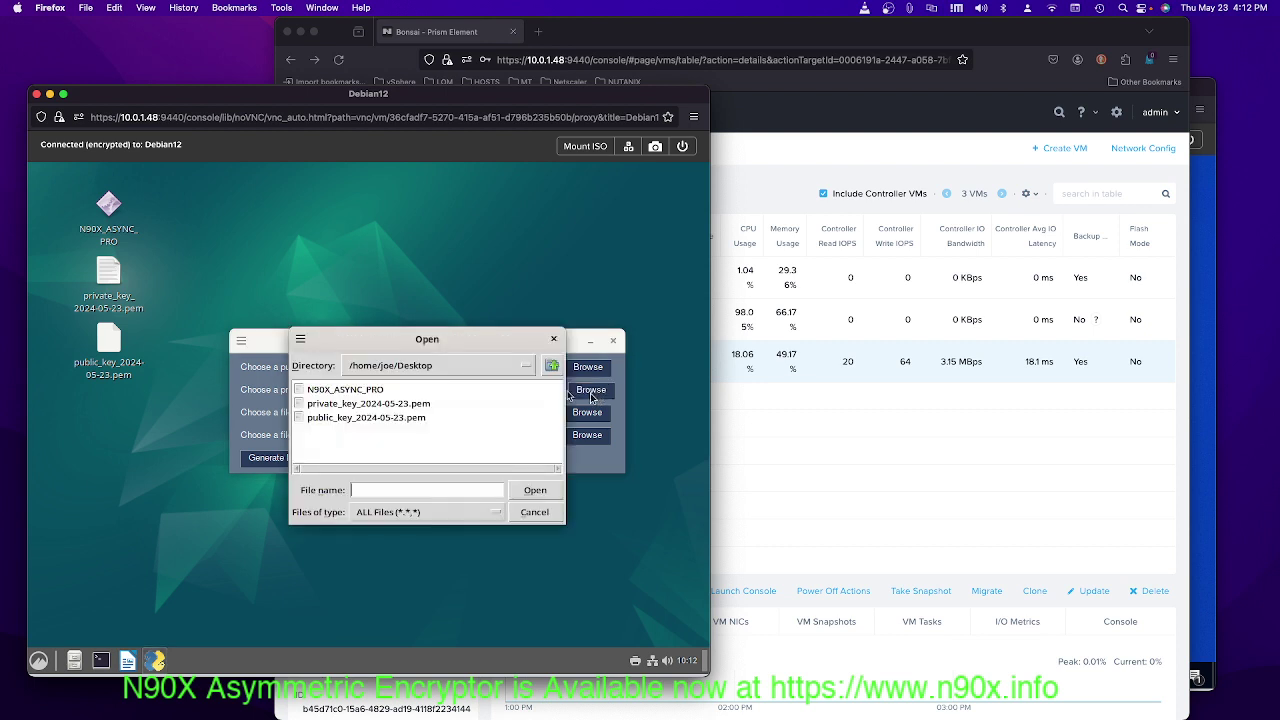
left_click(362, 404)
left_click(539, 492)
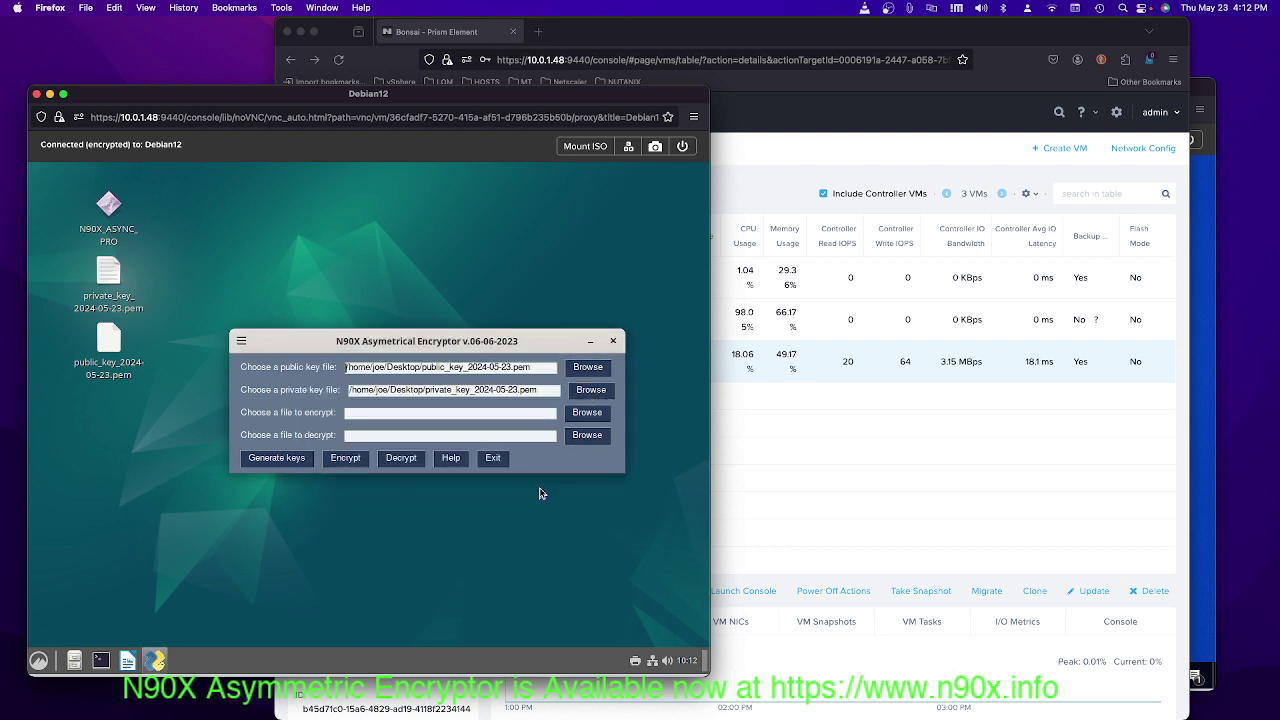
- Encrypt the N90X_ASYNC_PRO executable, saving N90X_ASYNC_PRO.n90x to the desktop
left_click(587, 414)
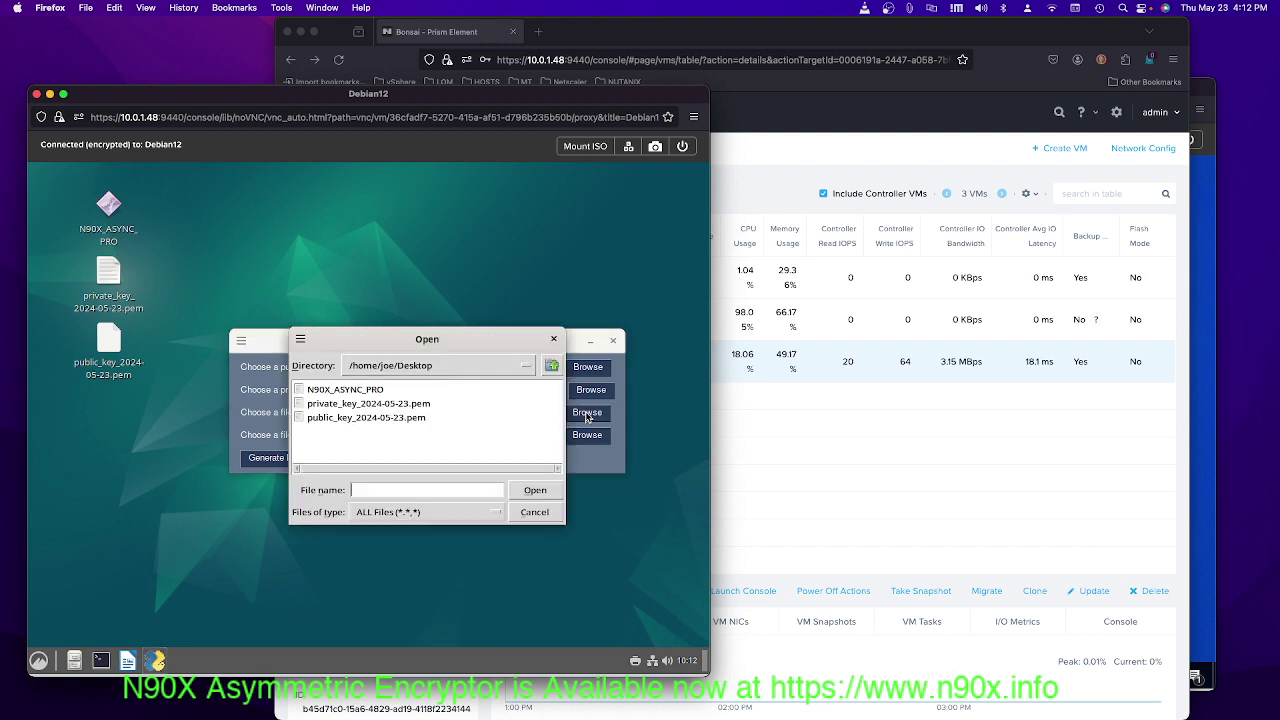
left_click(352, 390)
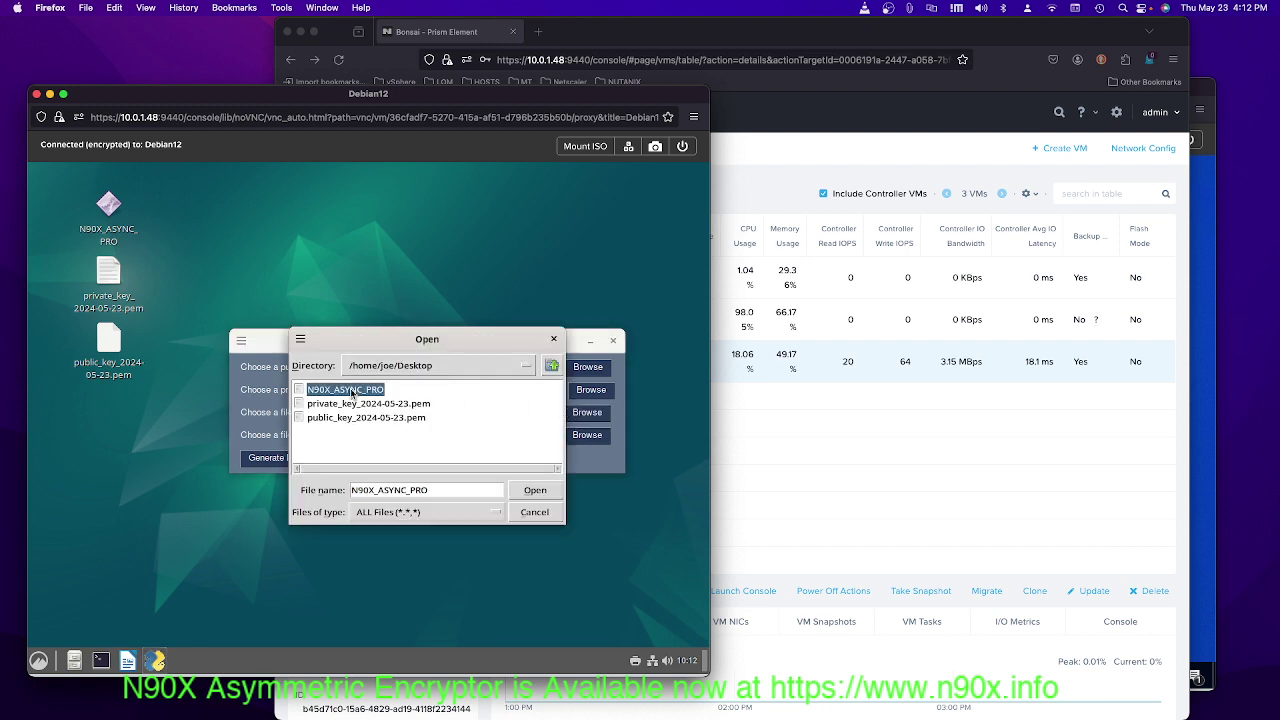
left_click(535, 490)
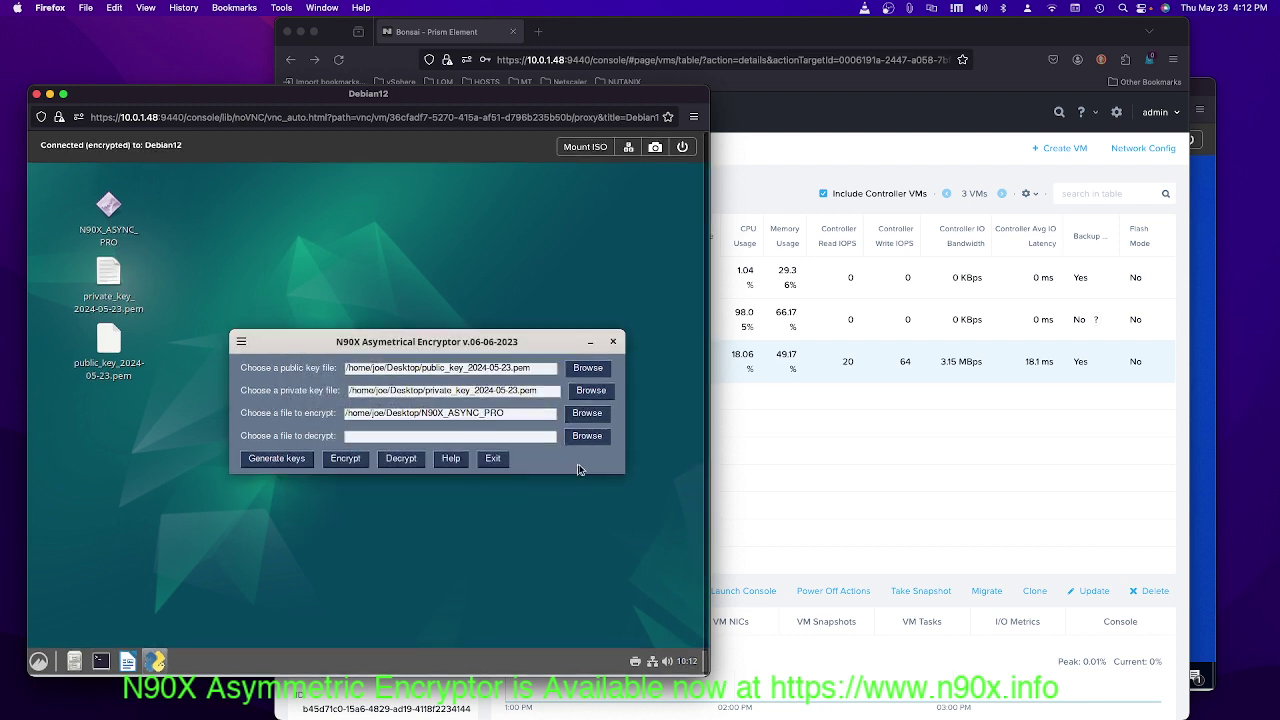
left_click(347, 459)
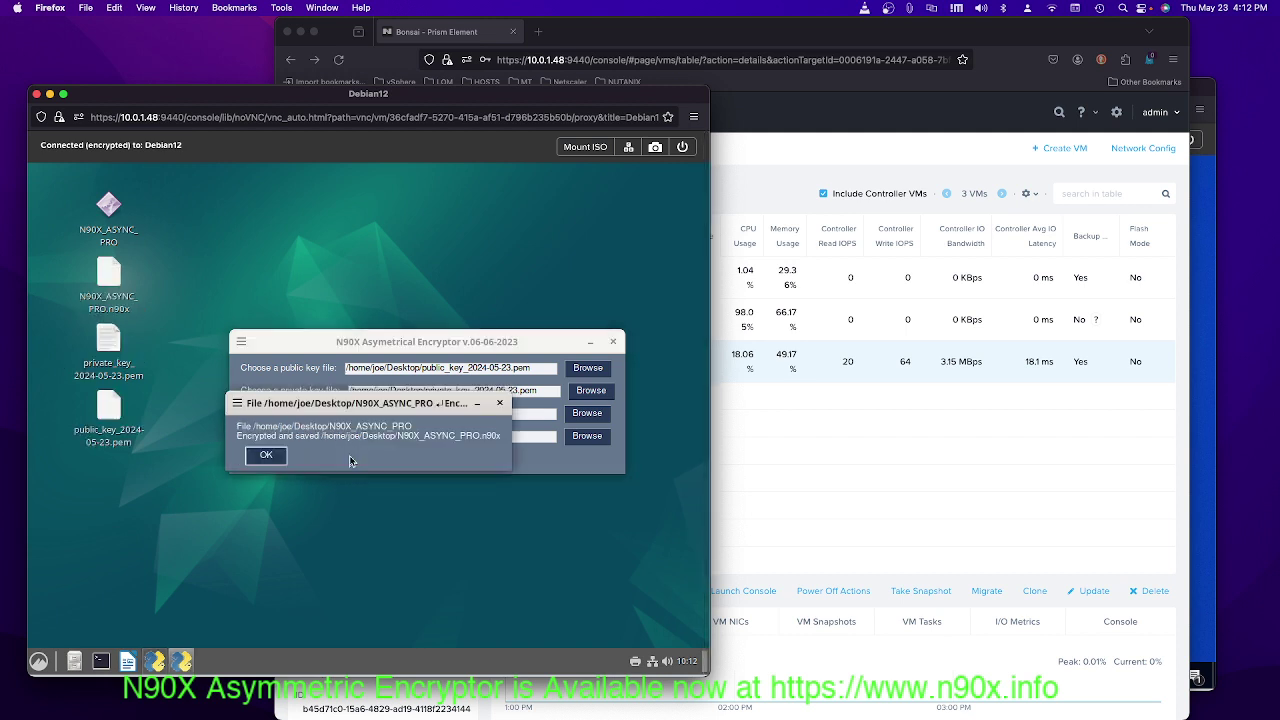
left_click(266, 455)
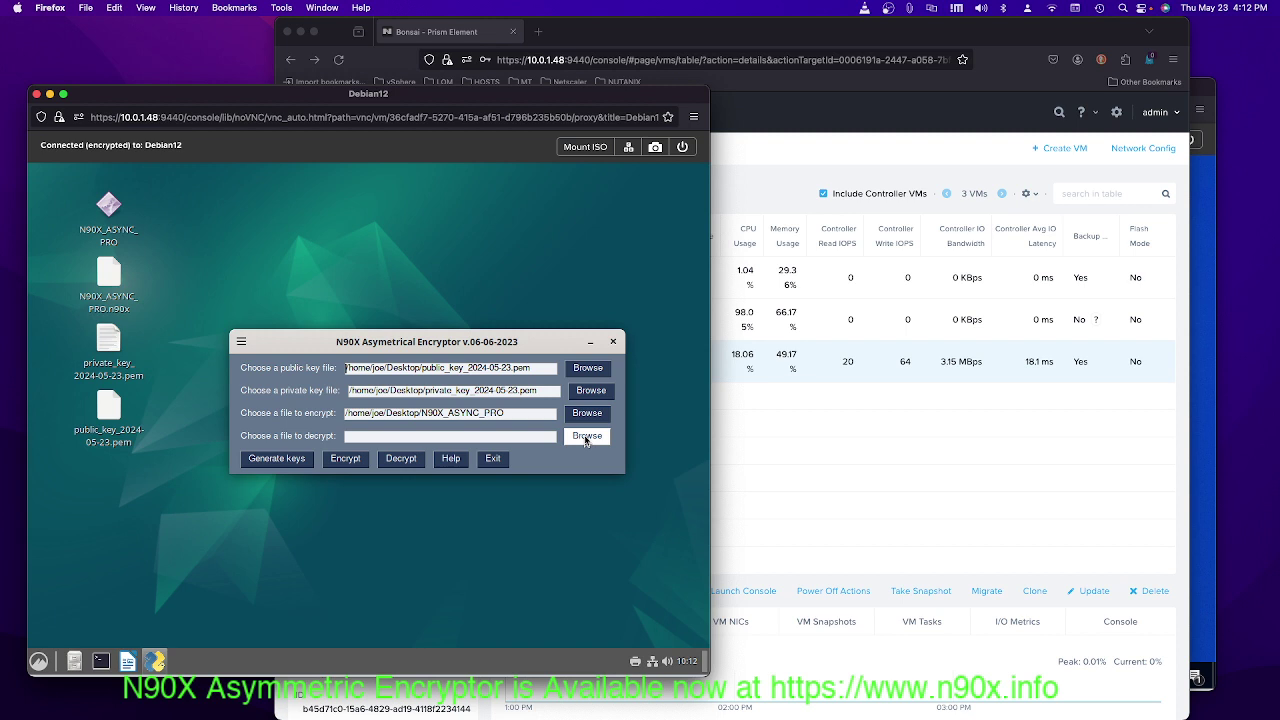
- Decrypt N90X_ASYNC_PRO.n90x with the loaded keys
left_click(587, 436)
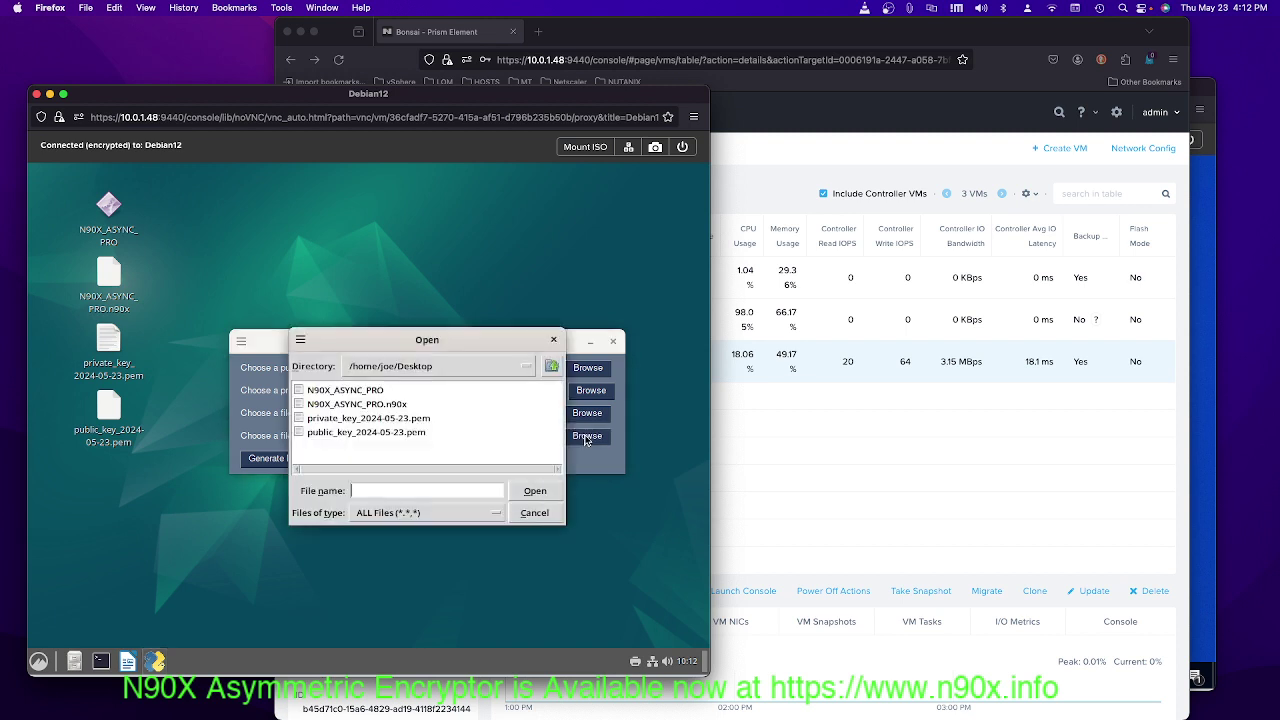
left_click(373, 404)
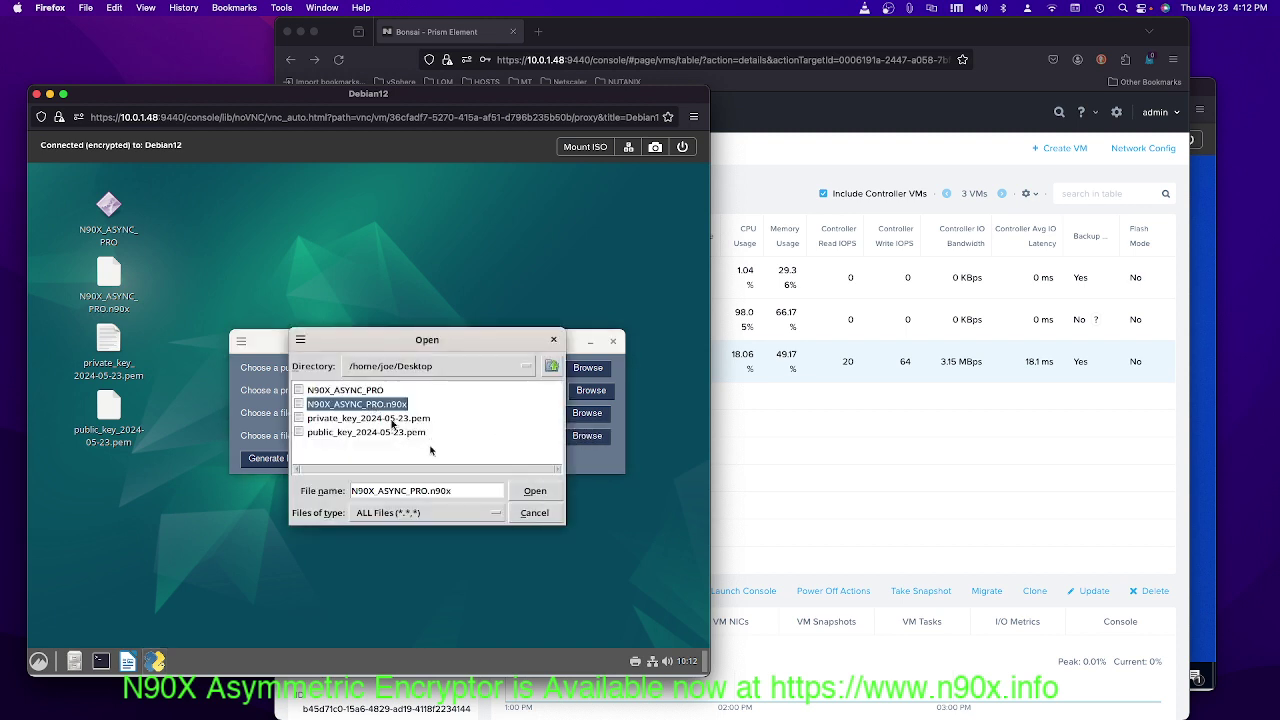
left_click(536, 494)
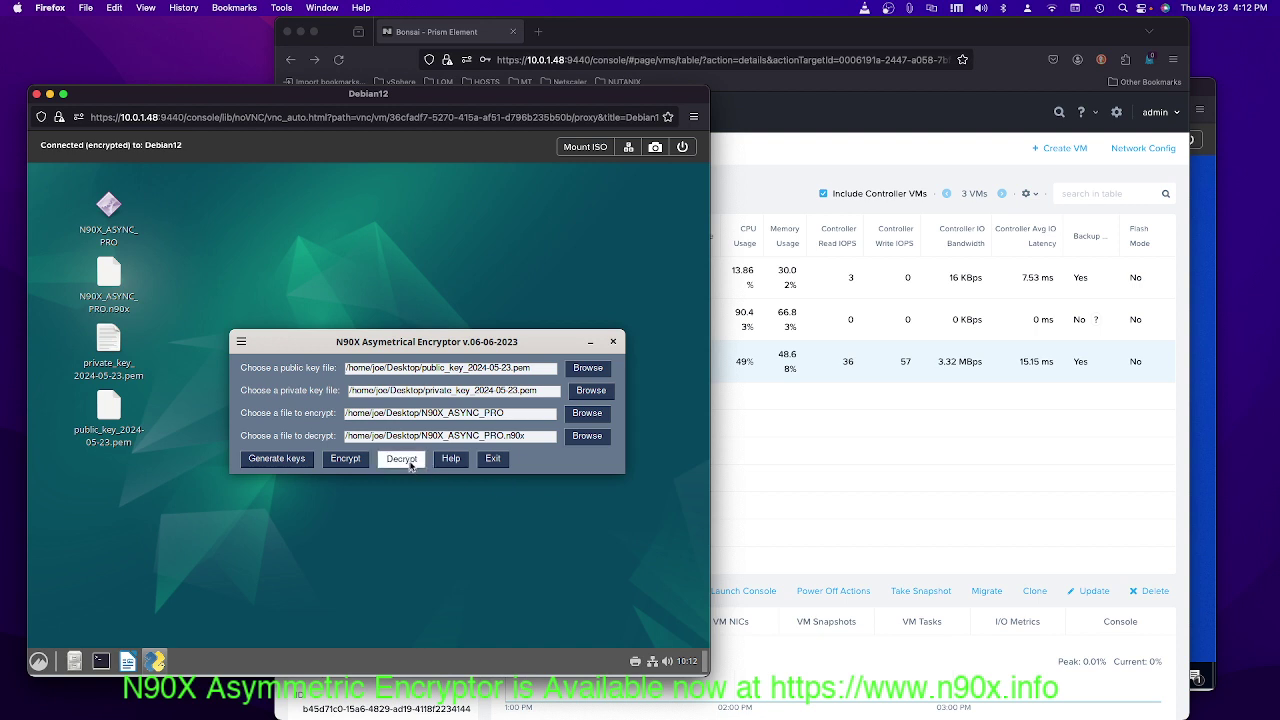
left_click(412, 463)
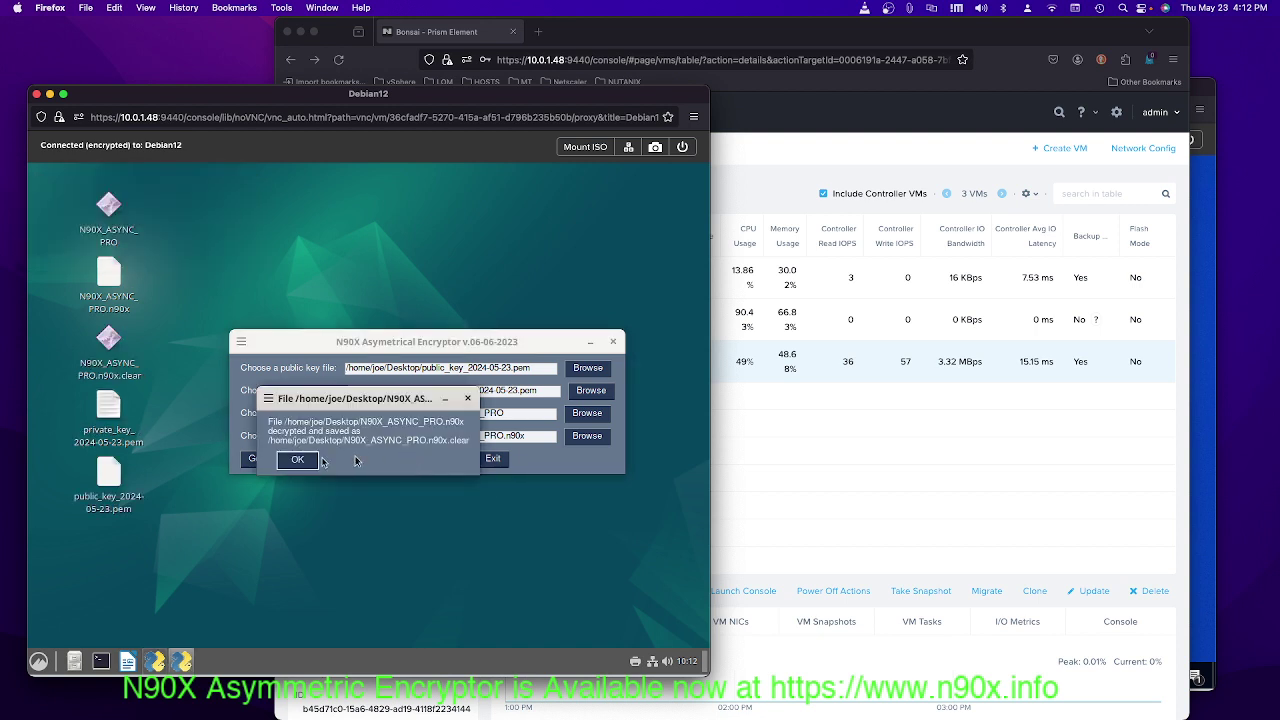
- Try opening the resulting N90X_ASYNC_PRO.n90x.clear, cancelling the unknown file type prompt
left_click(115, 351)
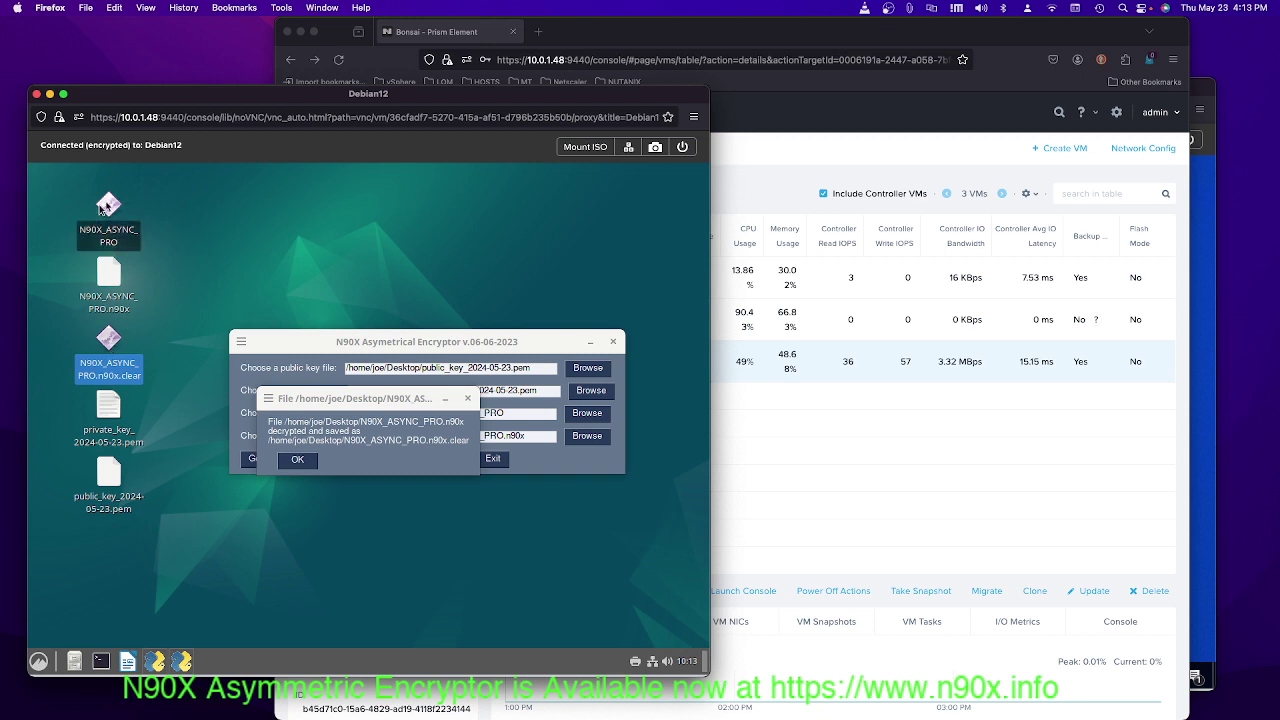
left_click(297, 459)
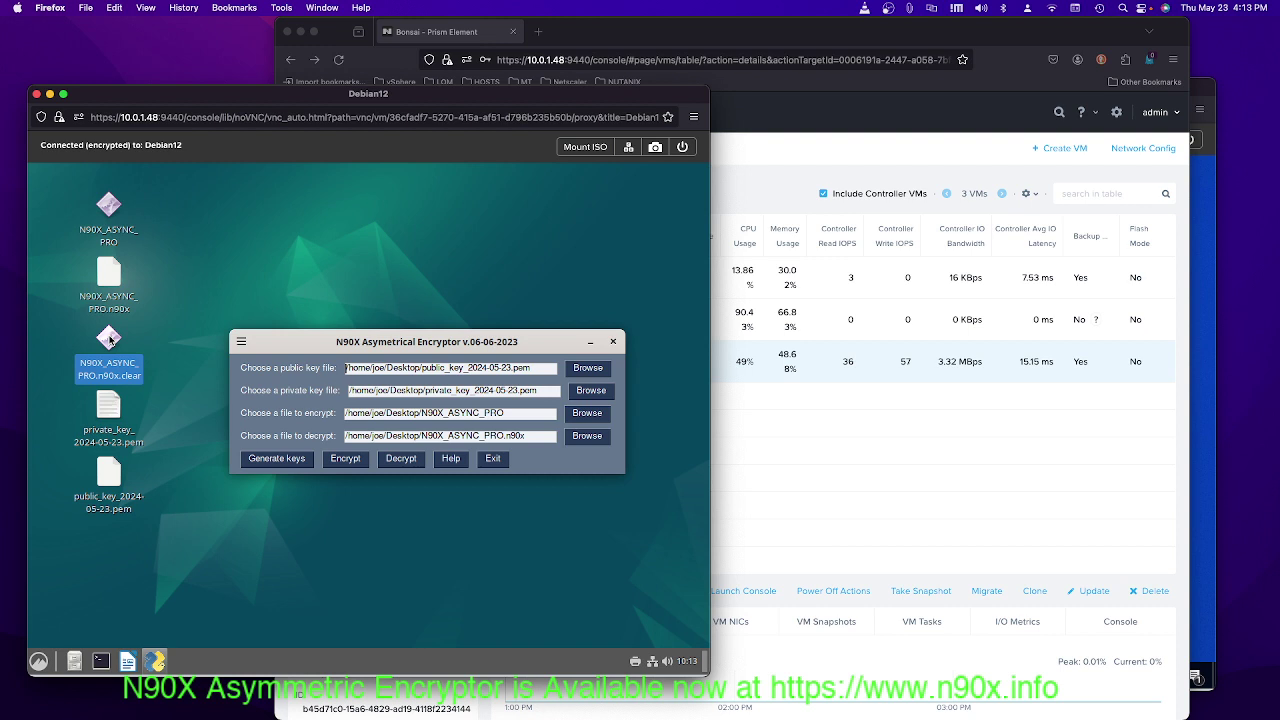
double_click(110, 340)
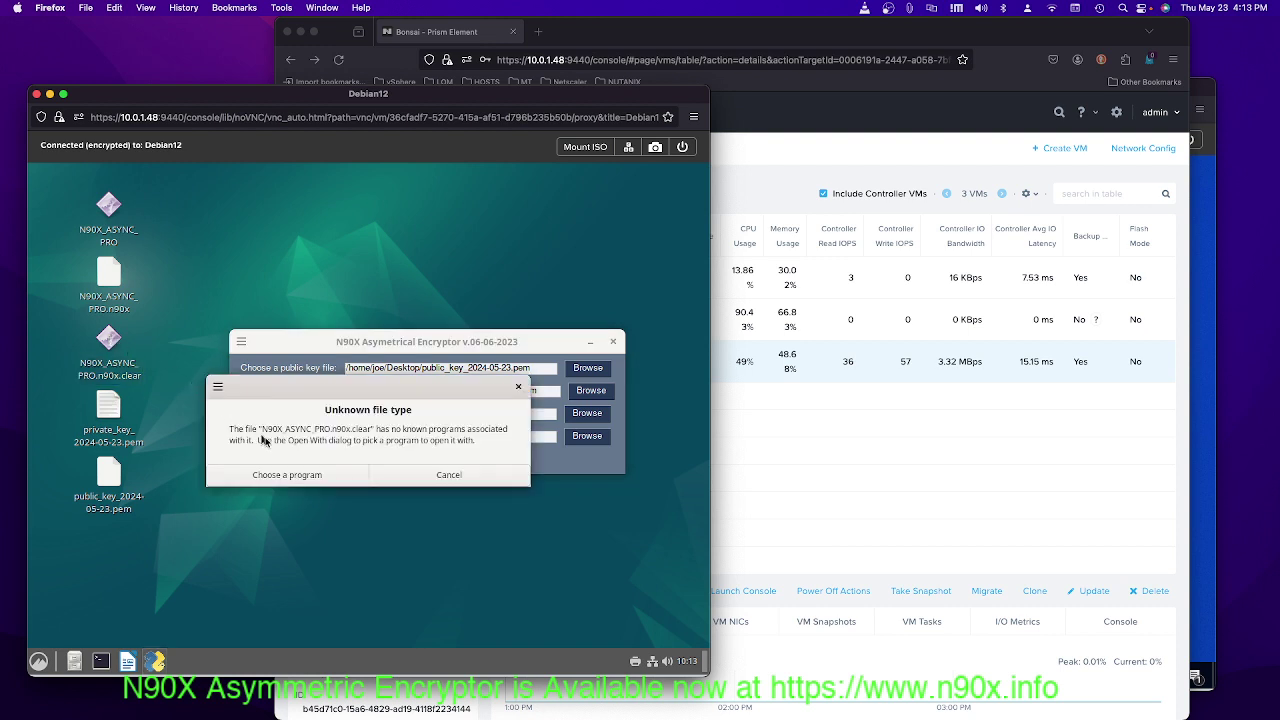
left_click(412, 478)
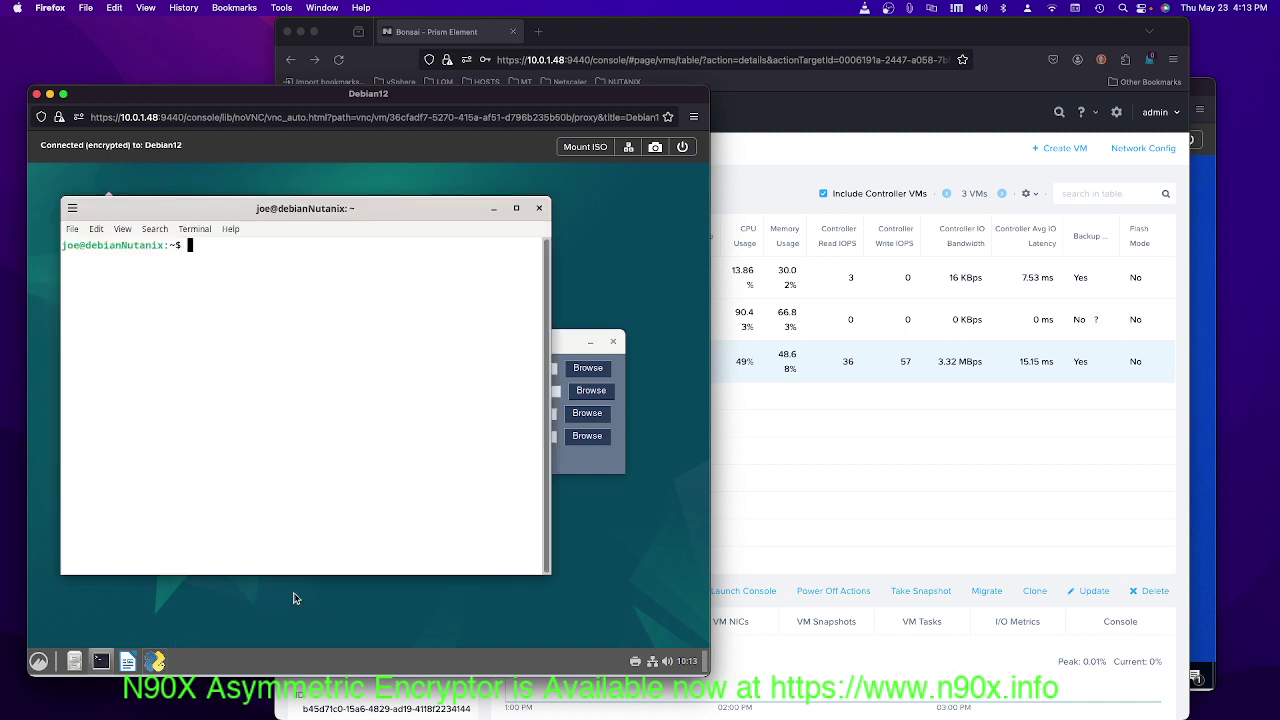
- Run cd Desktop and ls -l to list the Desktop files with their sizes and dates
type("cd Des")
key("Tab")
key("Return")
type("ls -l")
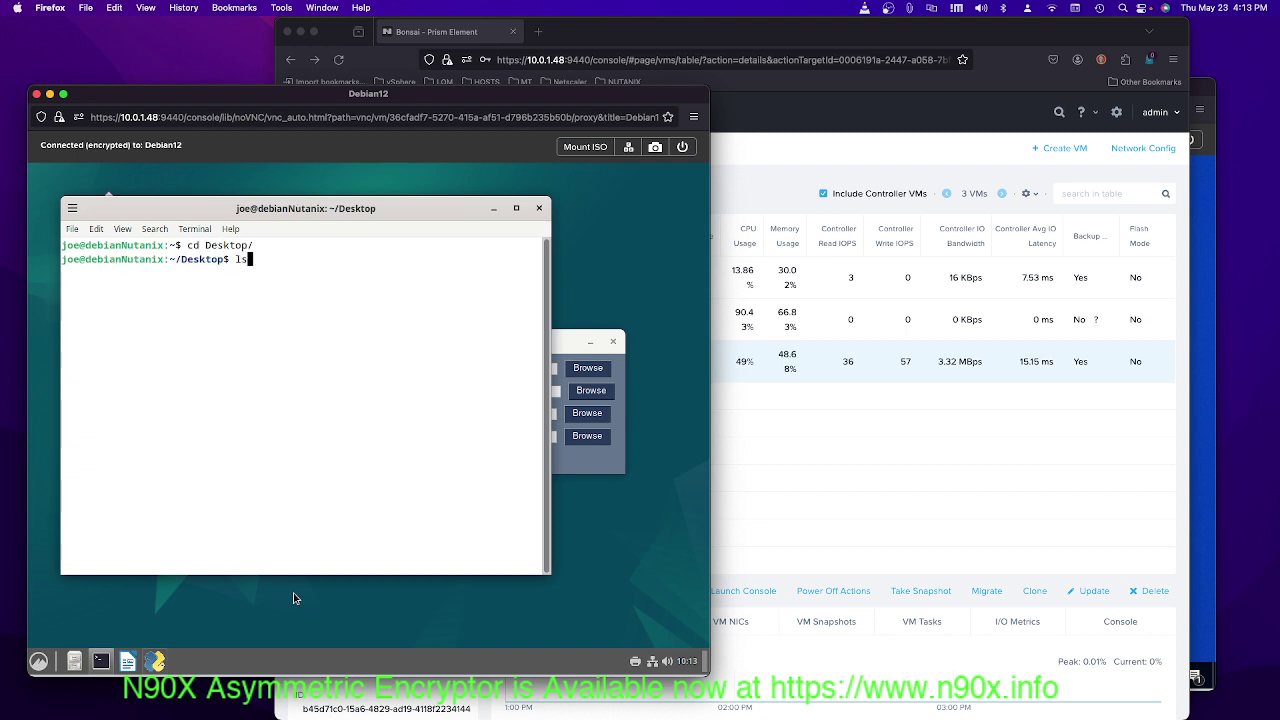
key("Return")
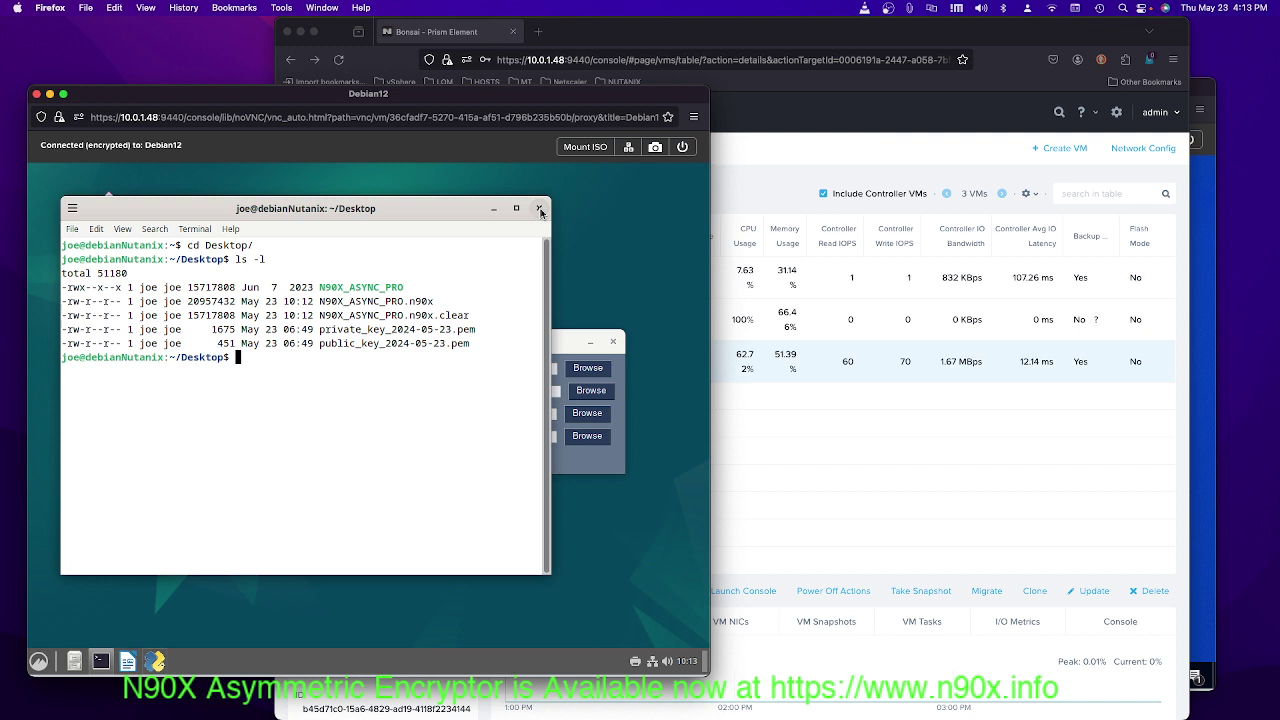
- Close the terminal and move N90X_ASYNC_PRO.n90x.clear and N90X_ASYNC_PRO.n90x to the trash
left_click(539, 209)
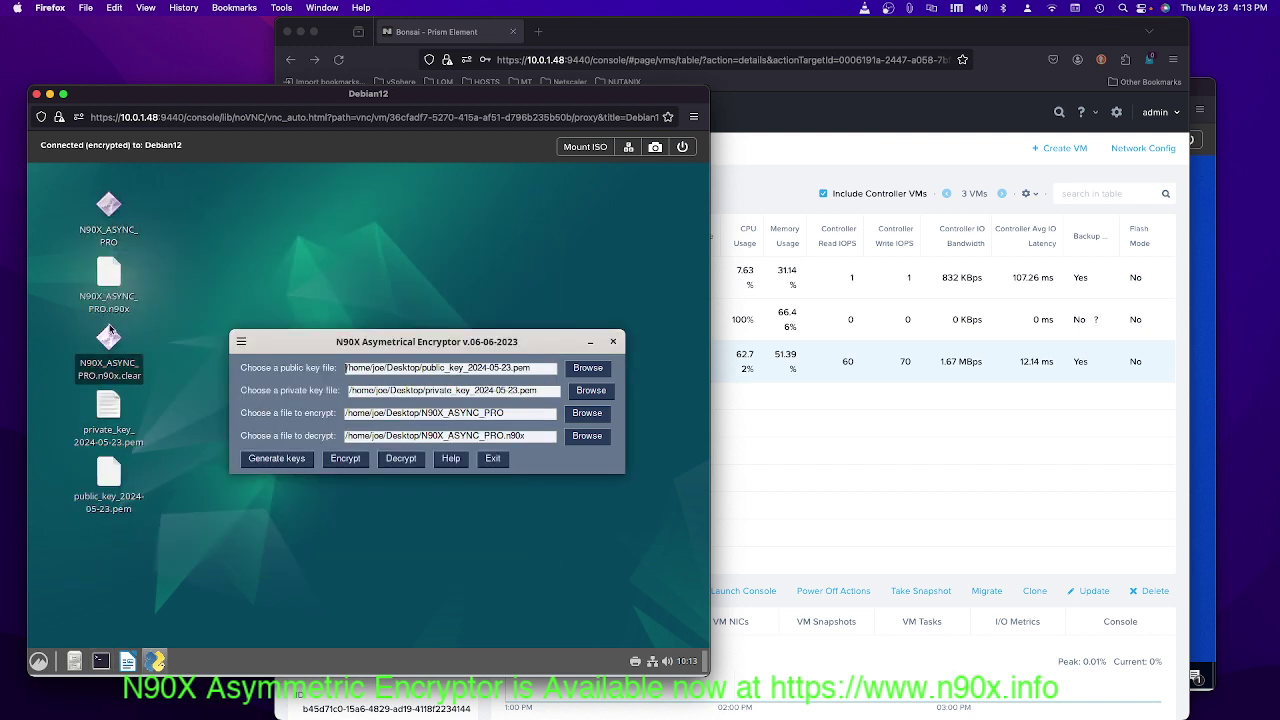
left_click(112, 336)
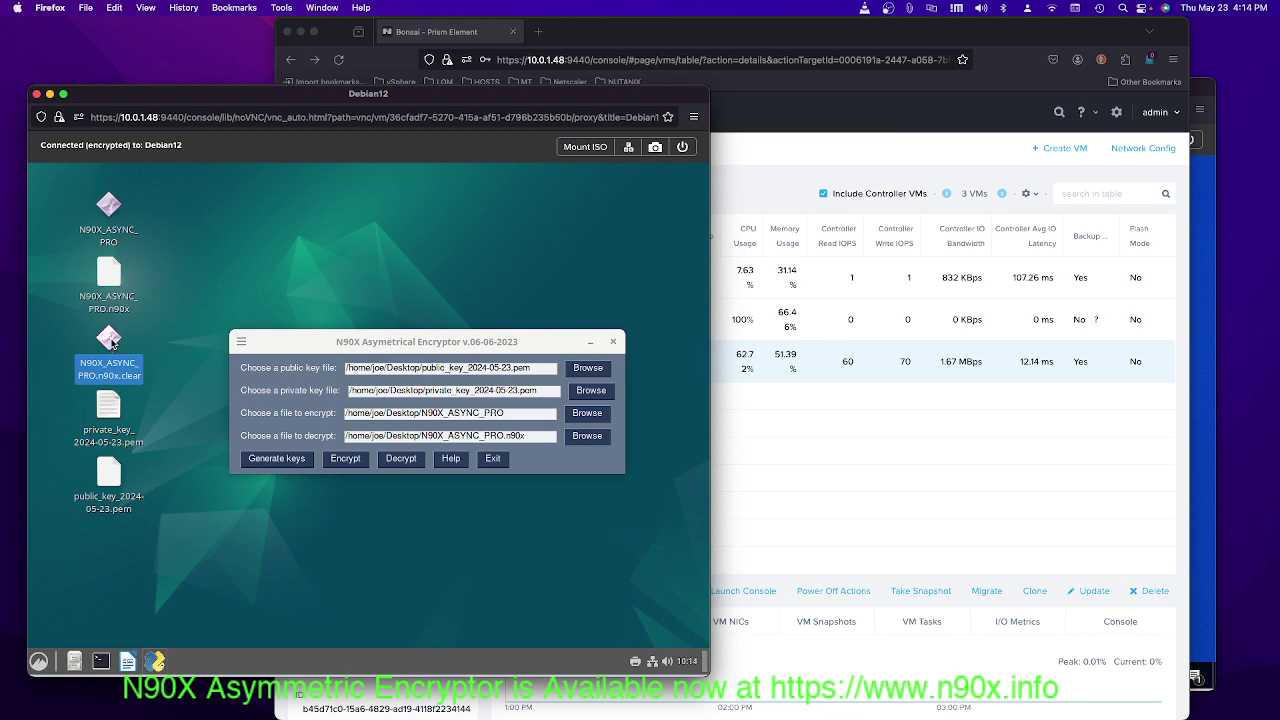
right_click(113, 344)
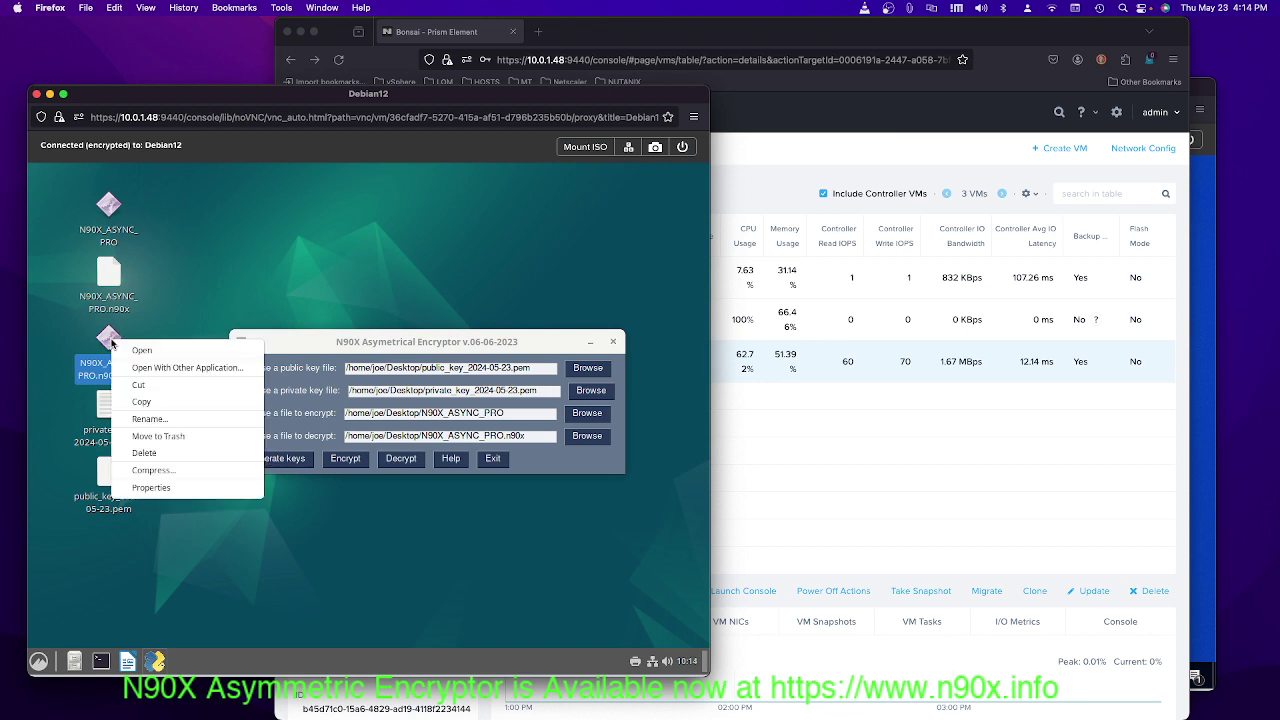
left_click(158, 437)
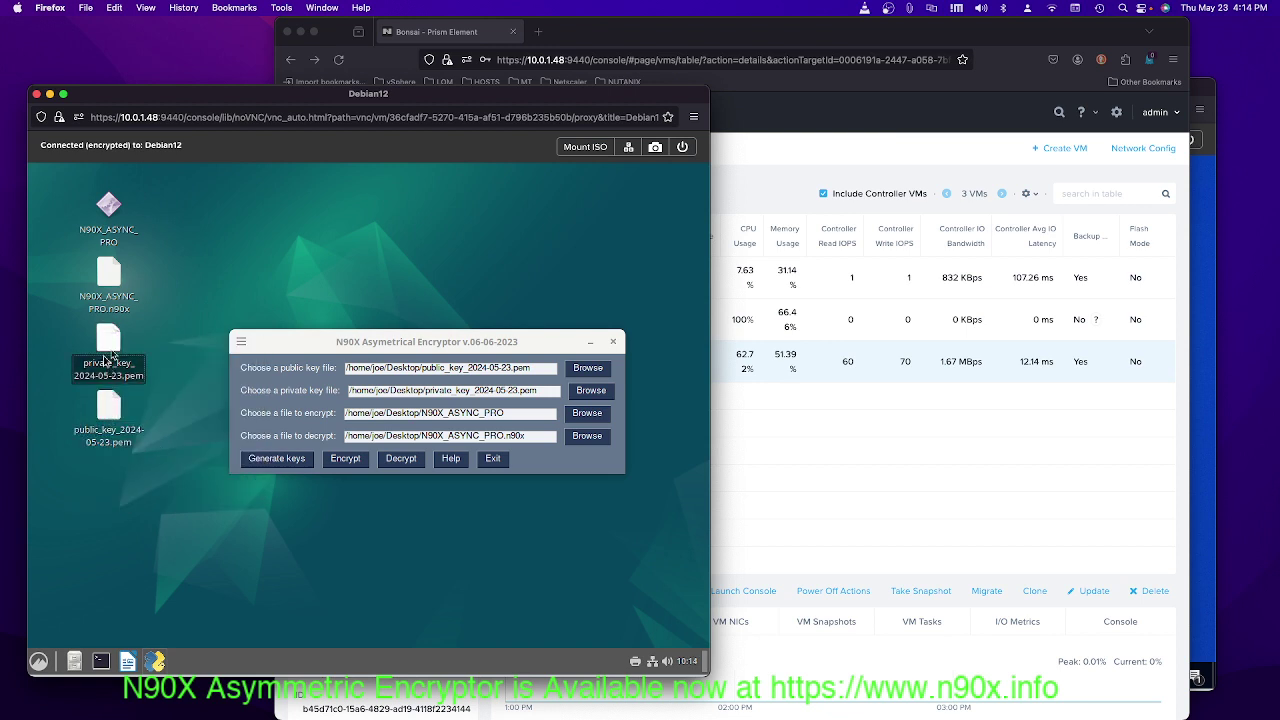
right_click(110, 278)
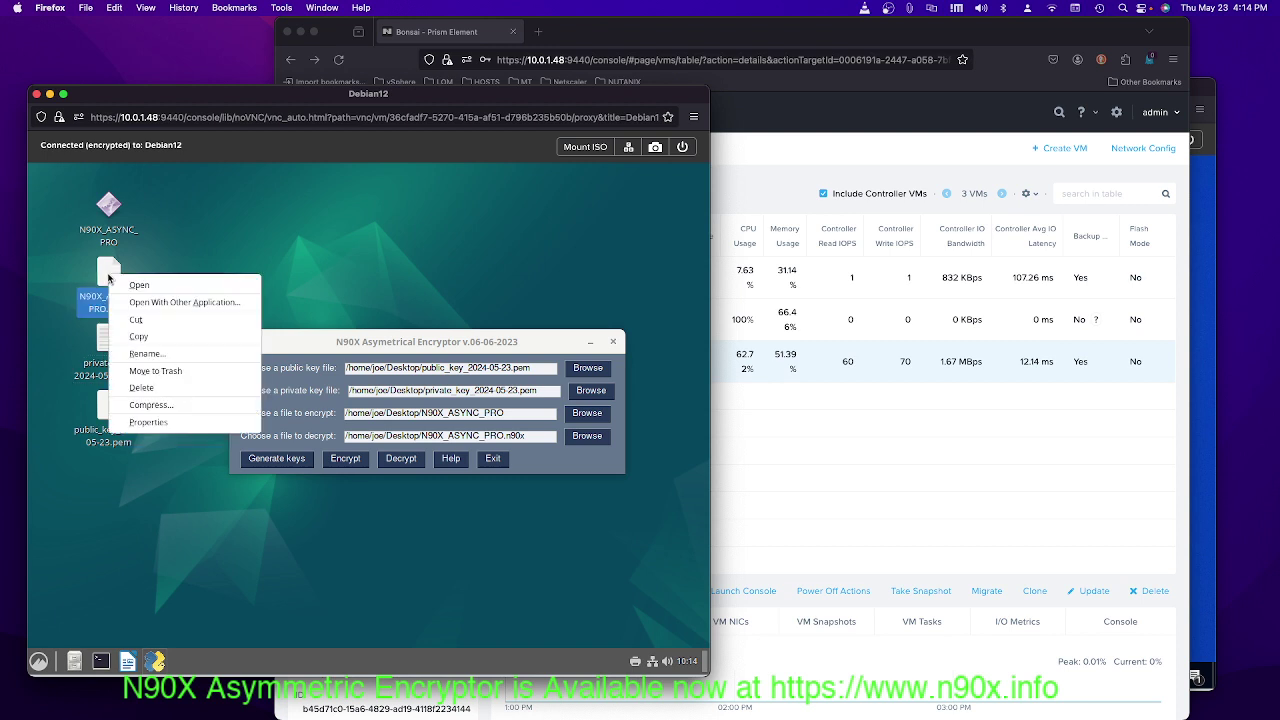
left_click(152, 371)
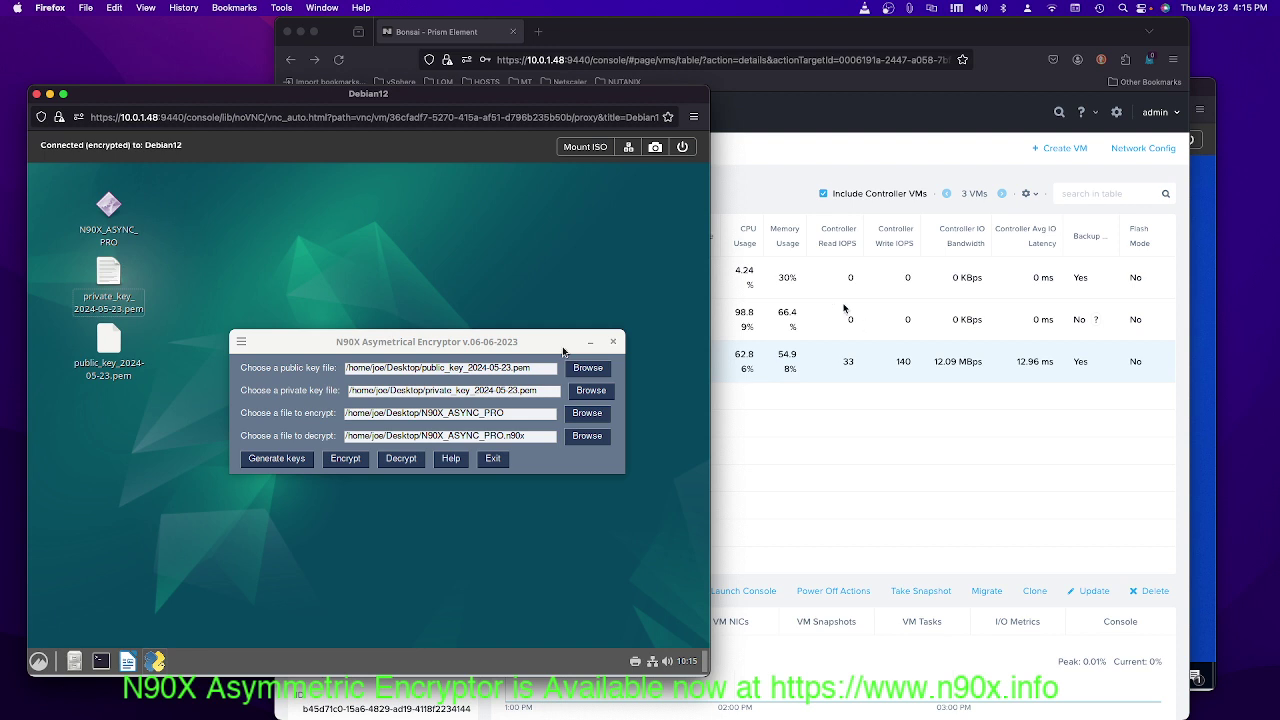
- Bring Prism Element forward and open the Home dashboard, showing Critical health and 81.77% cluster CPU
left_click(924, 368)
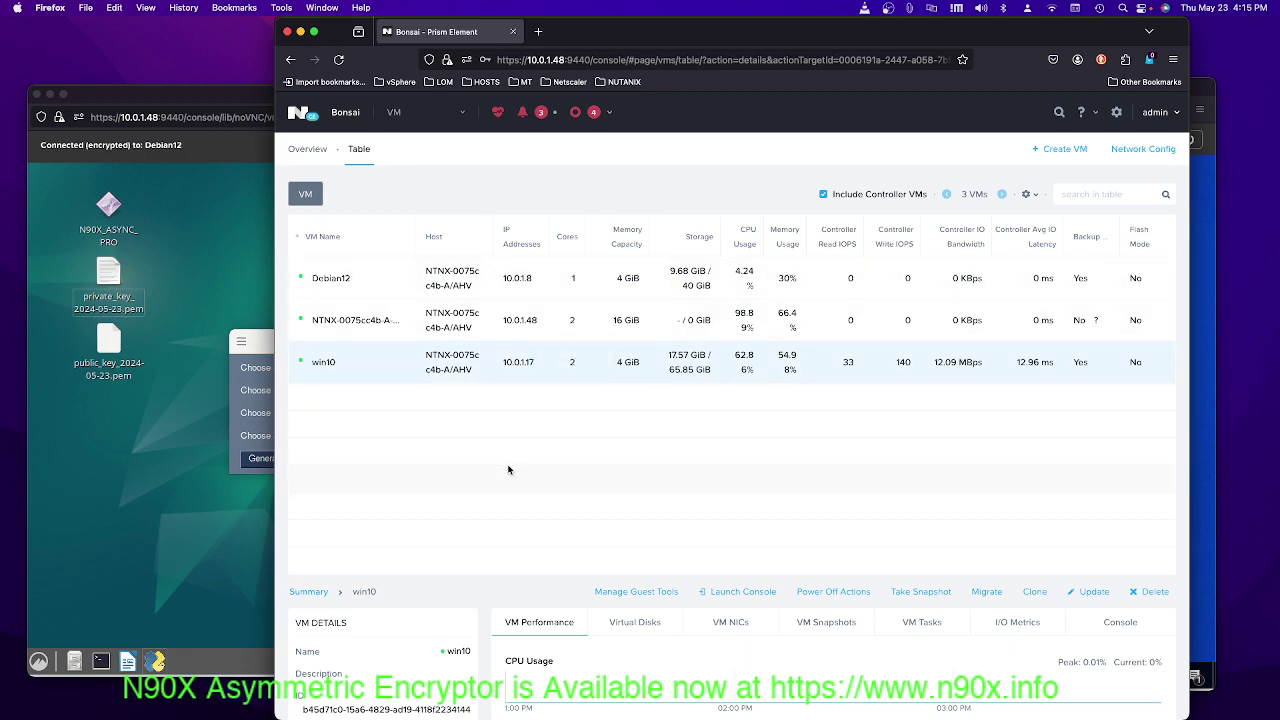
scroll(508, 466, "down", 3)
scroll(471, 340, "up", 5)
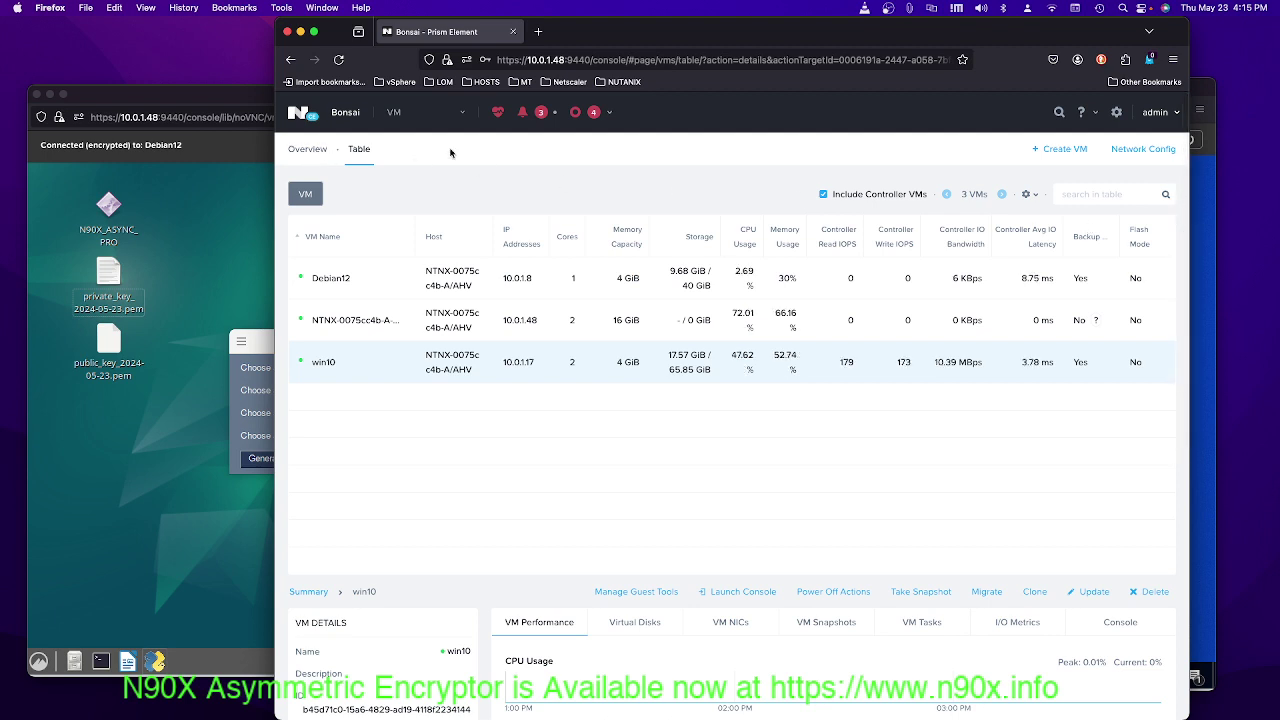
left_click(300, 116)
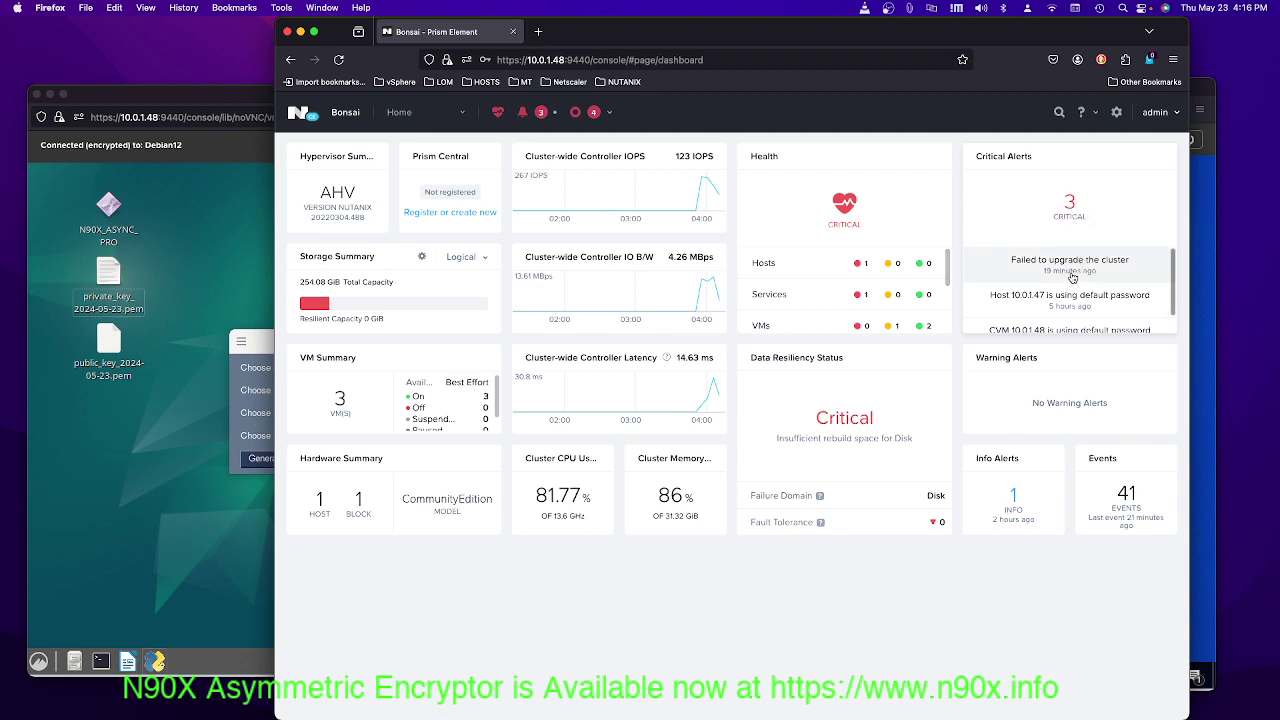
- Scroll the Critical Alerts list, nudge the Debian12 console window higher, and open Prism's section list
scroll(1066, 280, "down", 1)
scroll(1066, 280, "up", 1)
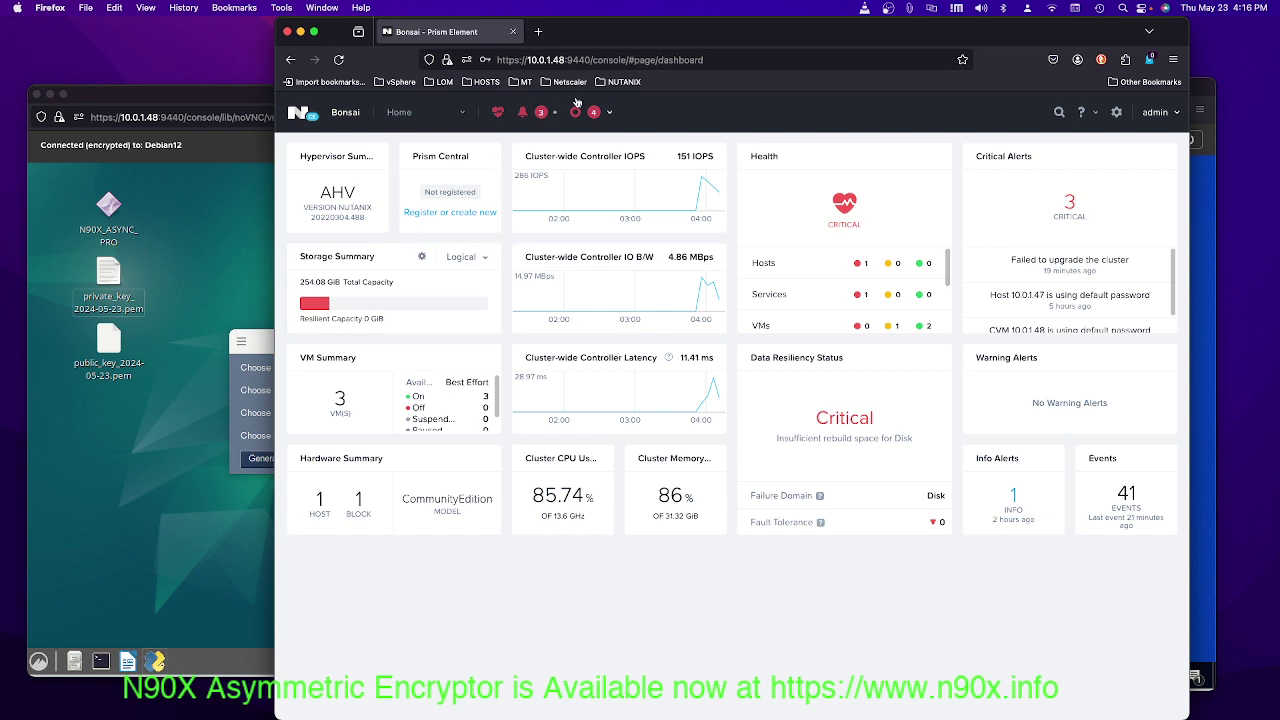
left_click(99, 231)
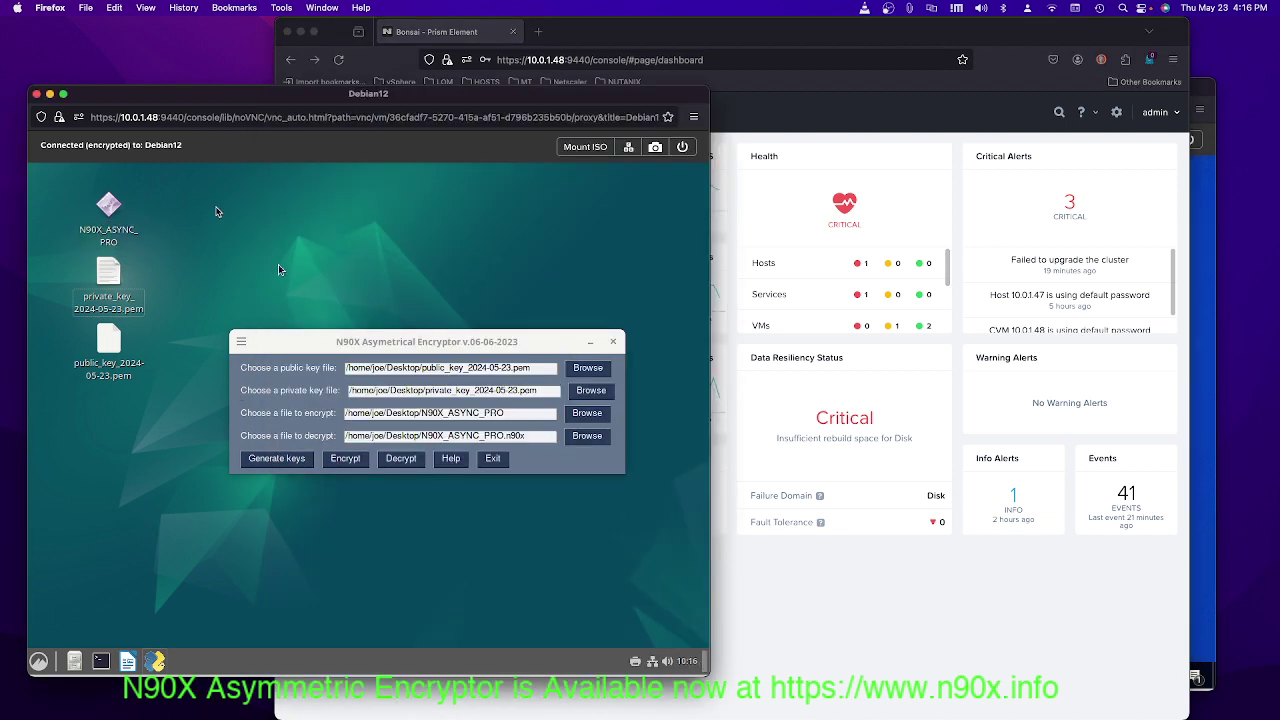
left_click_drag(247, 101, 253, 89)
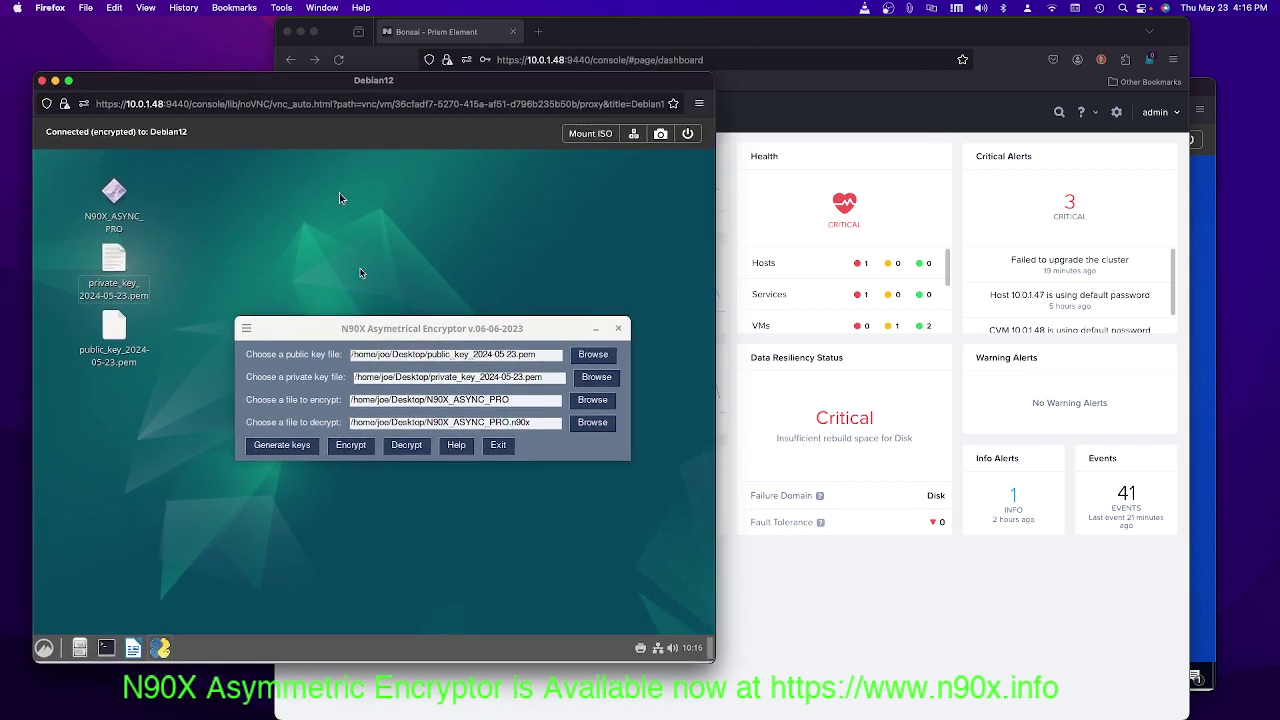
left_click(952, 600)
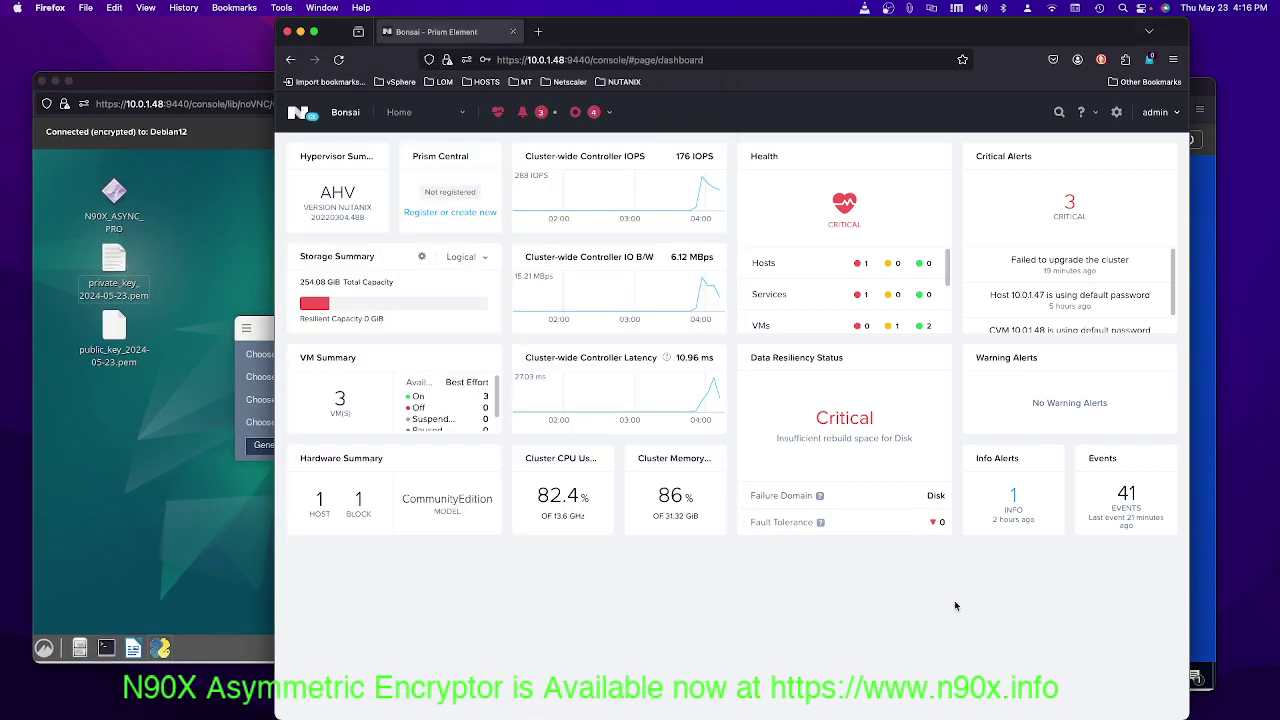
left_click(405, 114)
- Open the VM table and toggle the Include Controller VMs option off and back on
left_click(395, 187)
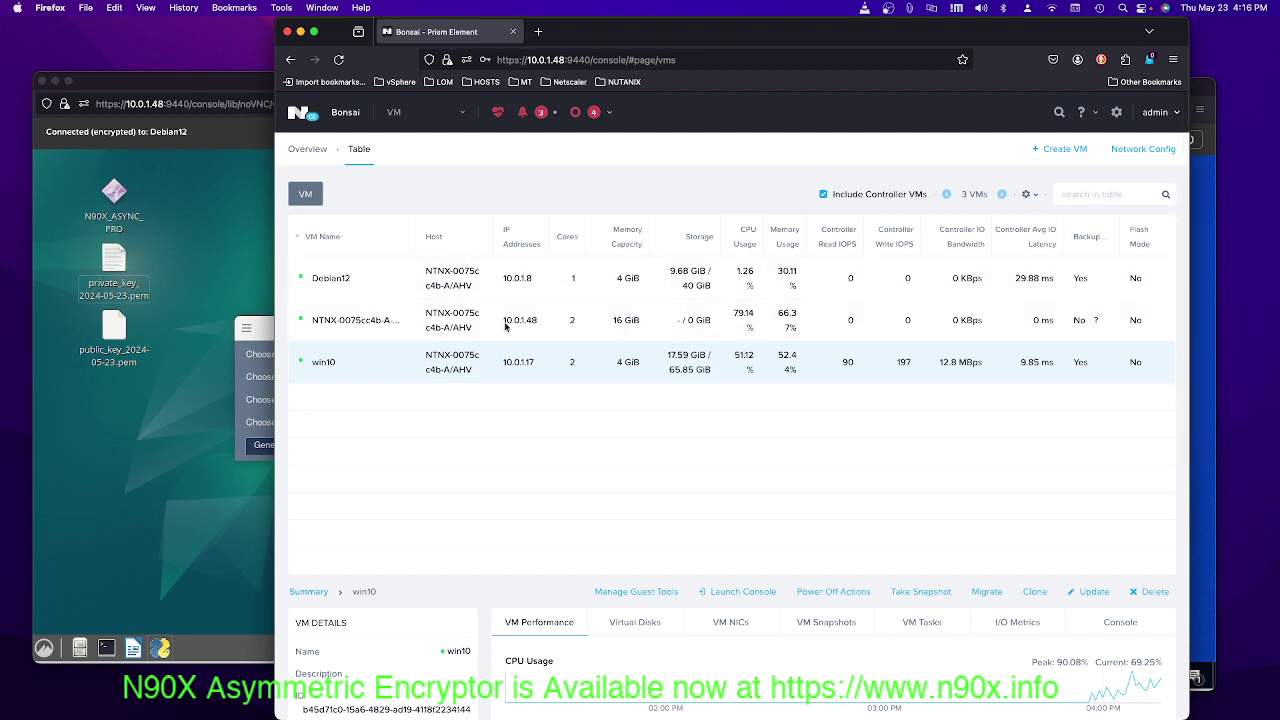
left_click(825, 195)
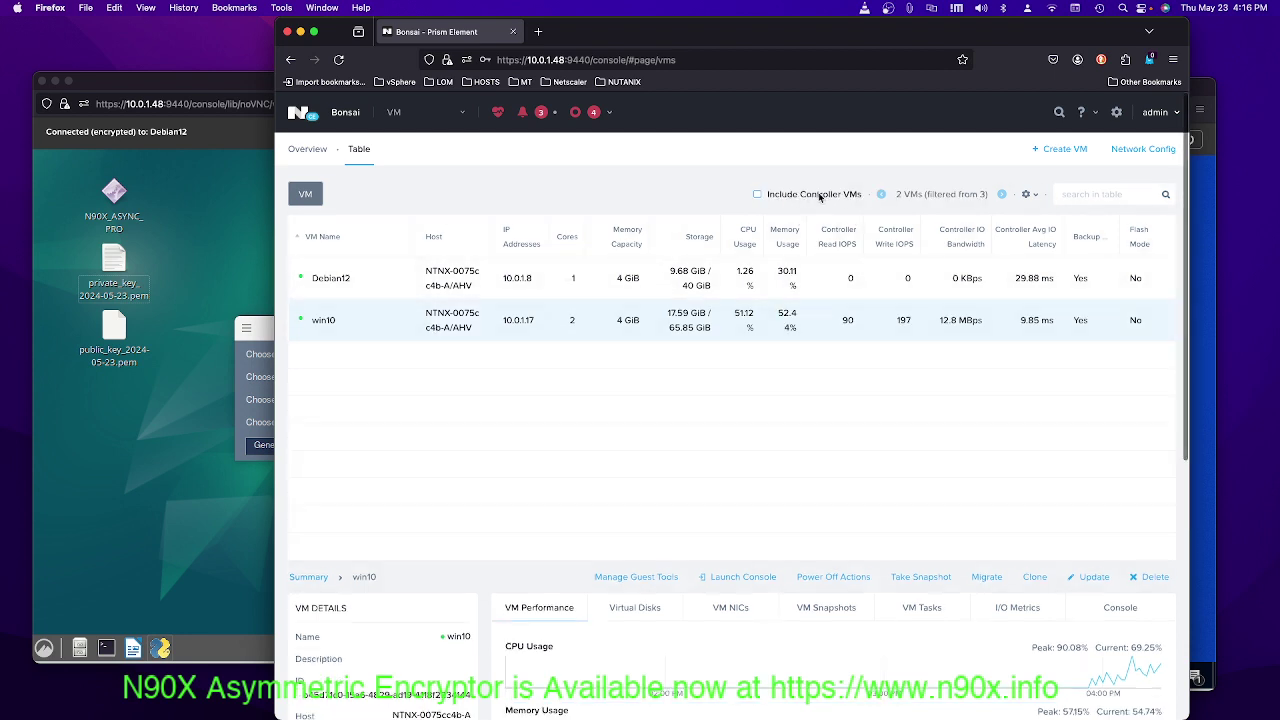
left_click(760, 195)
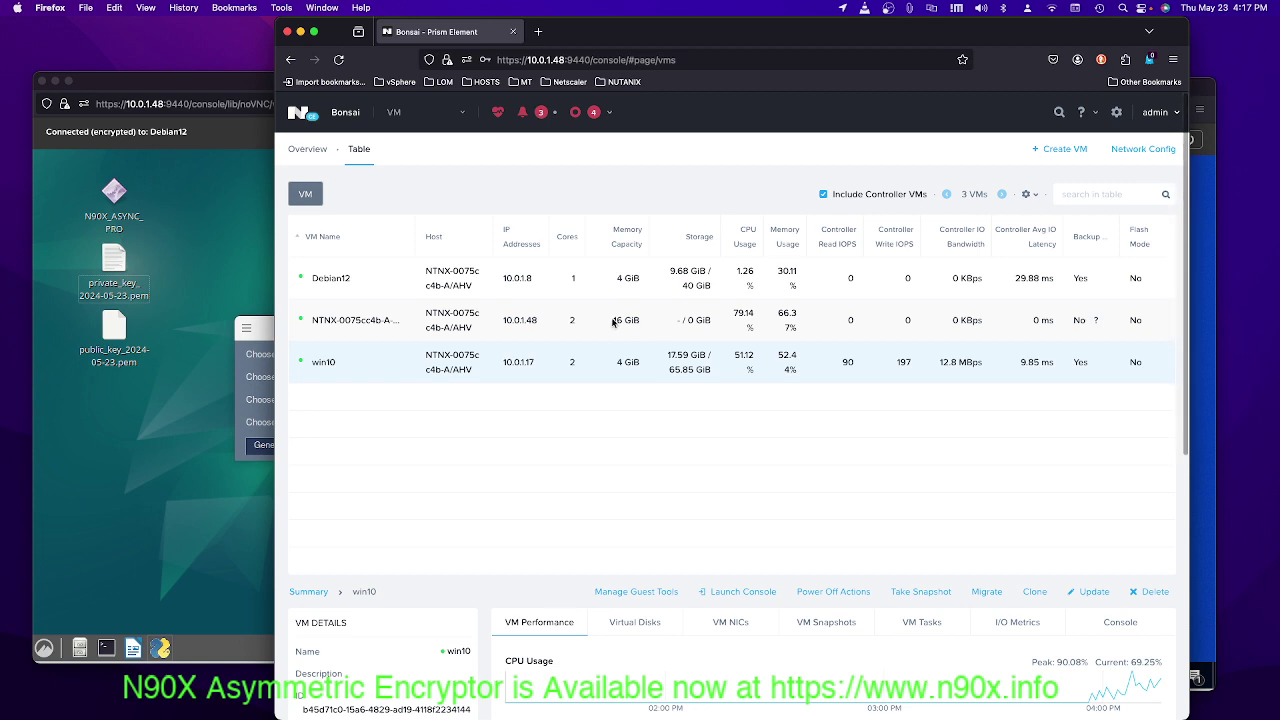
- Widen the Memory Usage and CPU Usage columns, then hide the controller VM
scroll(612, 322, "down", 1)
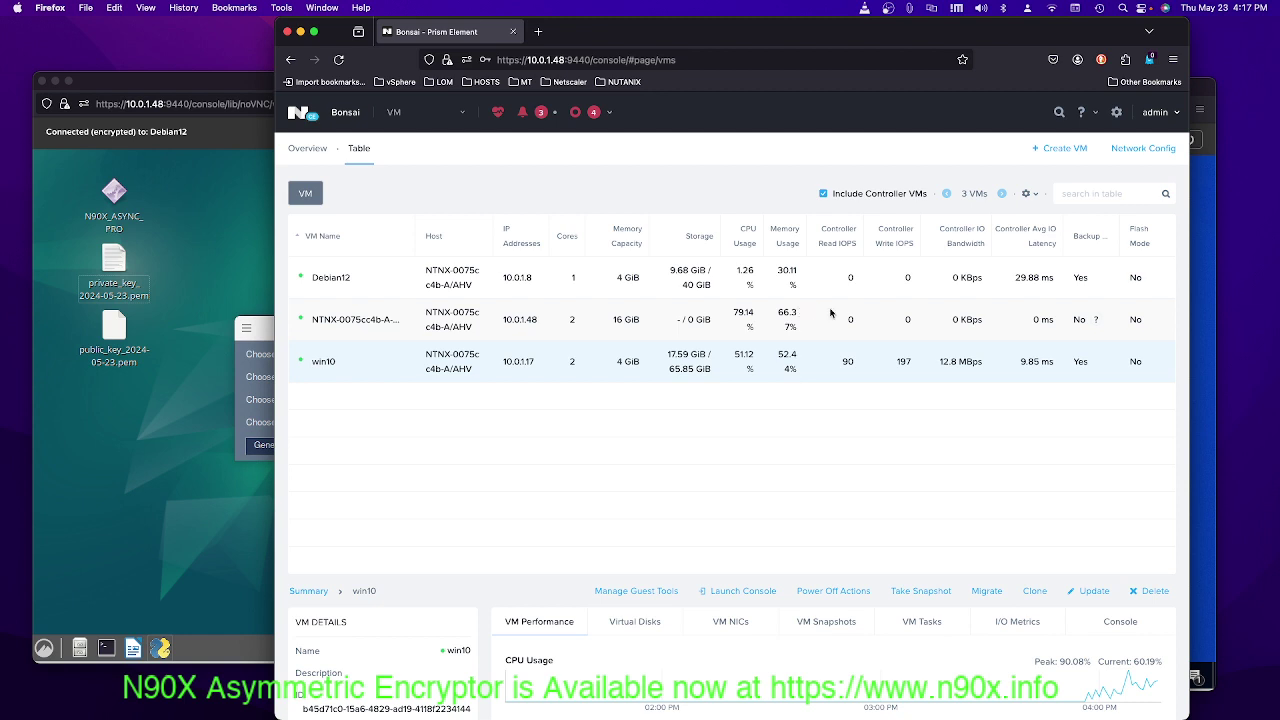
left_click_drag(806, 229, 826, 230)
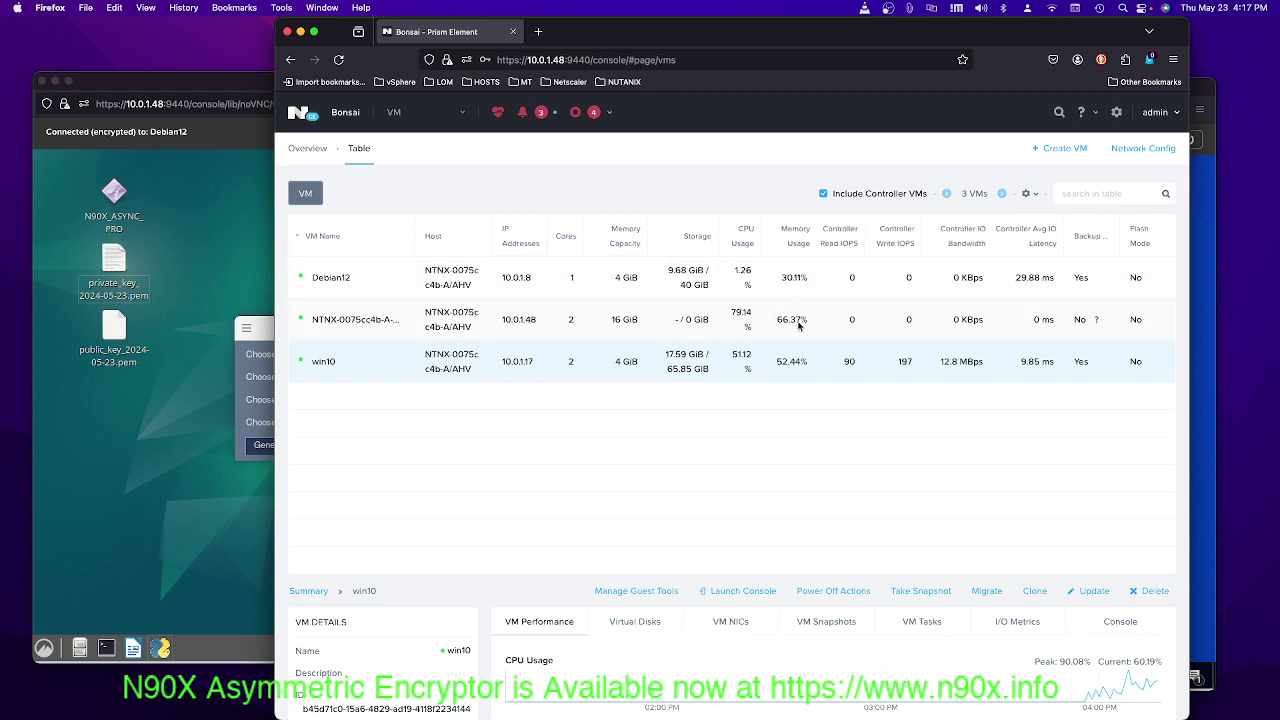
left_click_drag(762, 231, 780, 231)
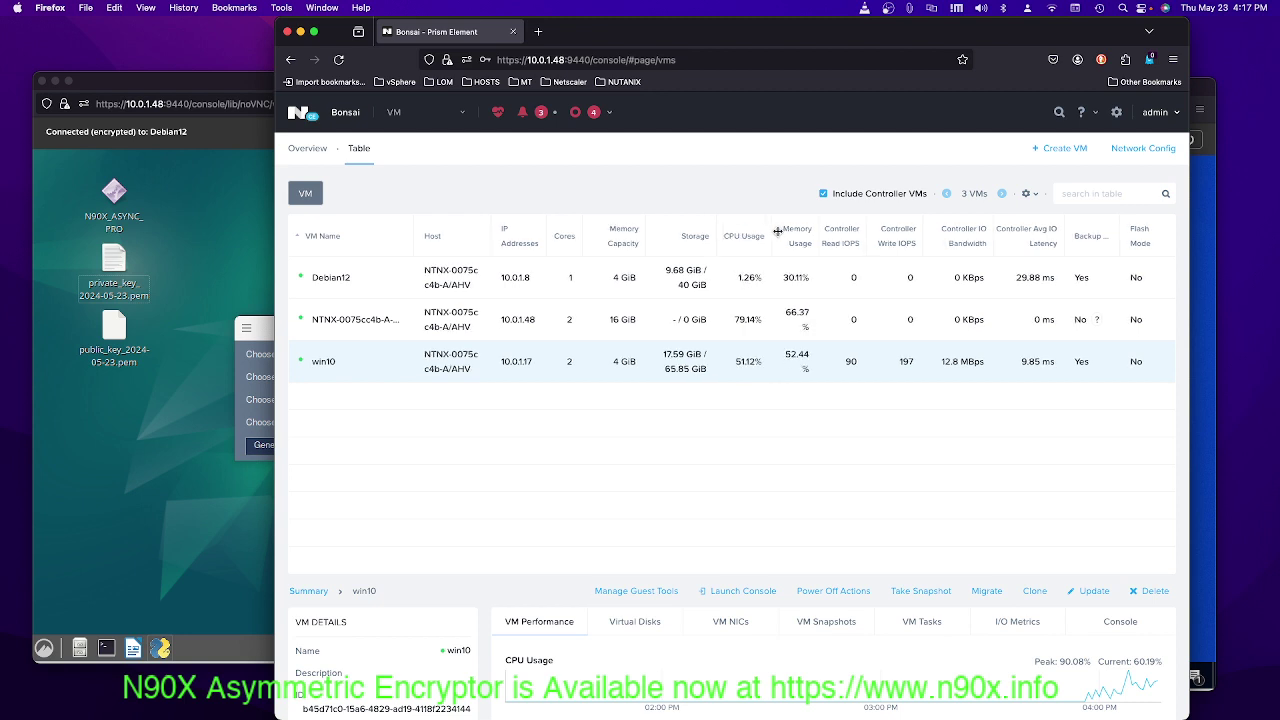
mouse_move(505, 329)
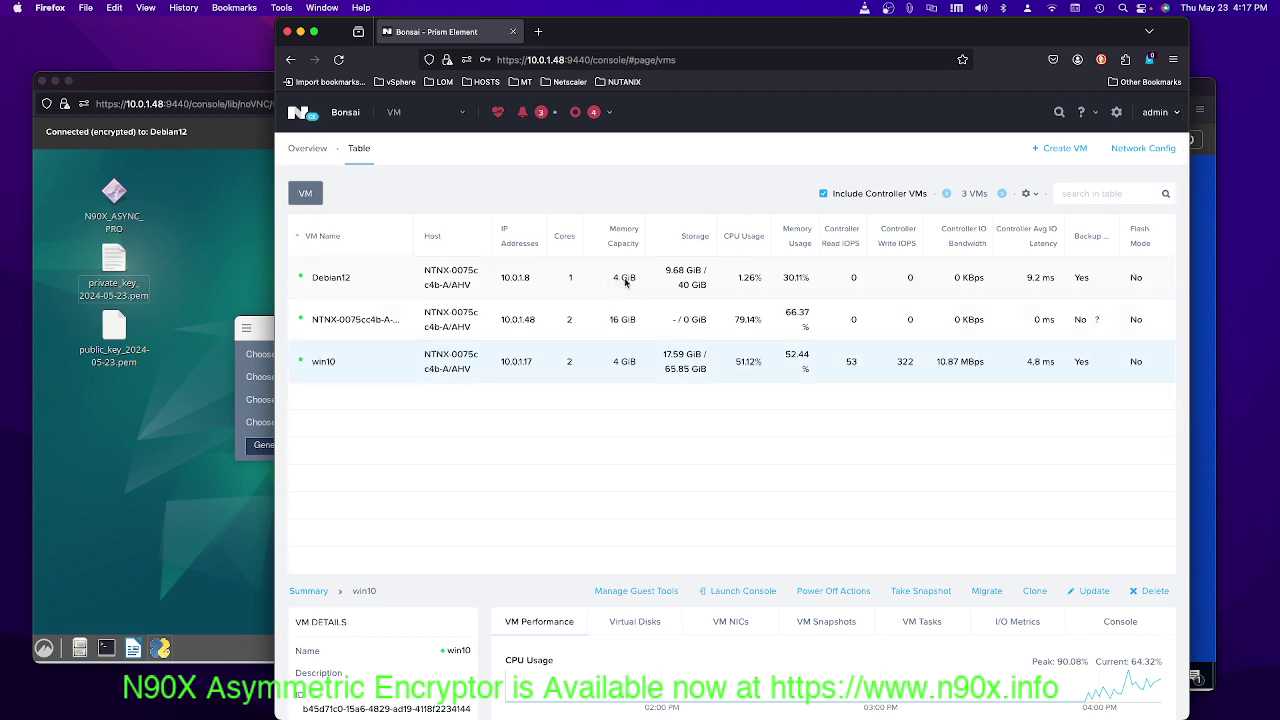
left_click(823, 193)
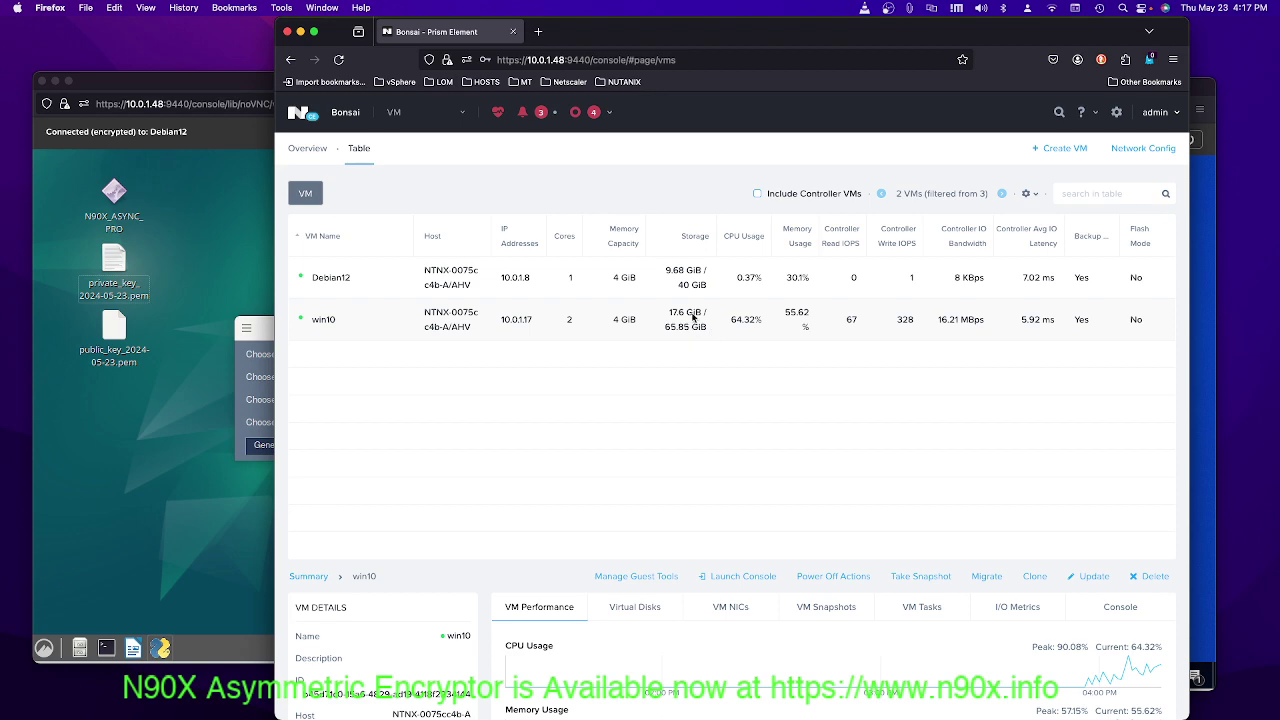
scroll(802, 452, "down", 5)
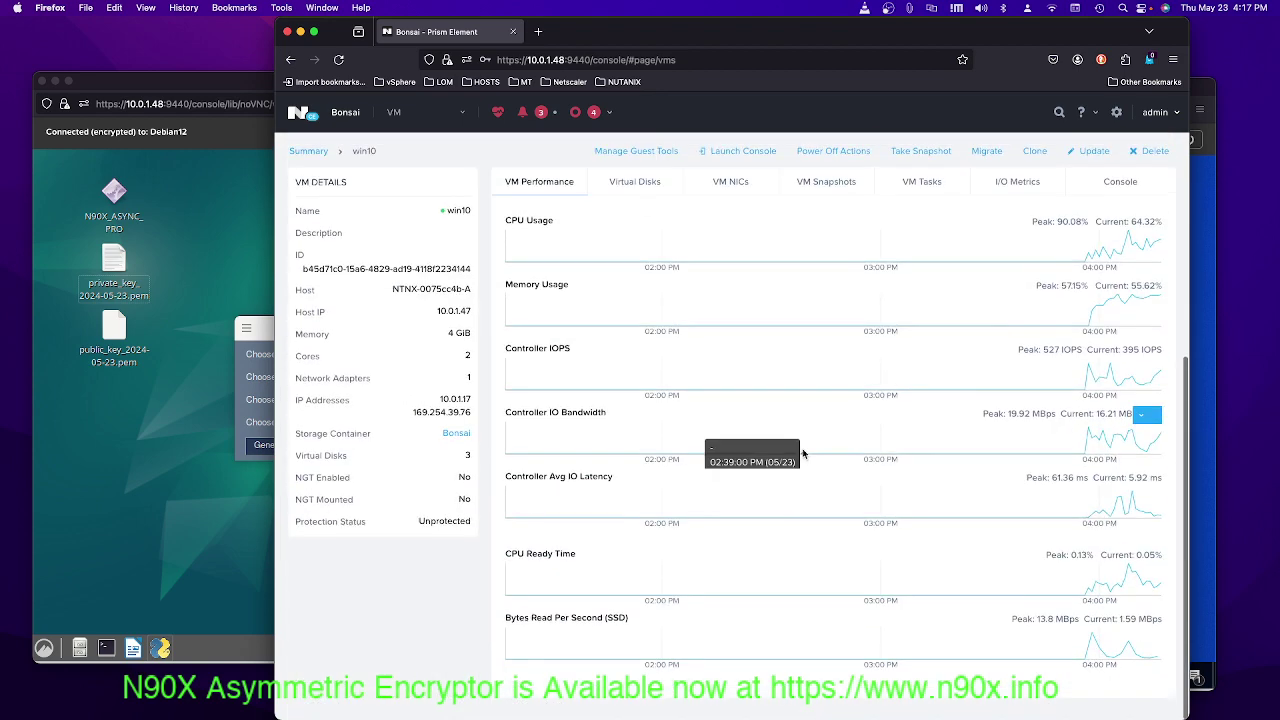
scroll(802, 452, "up", 5)
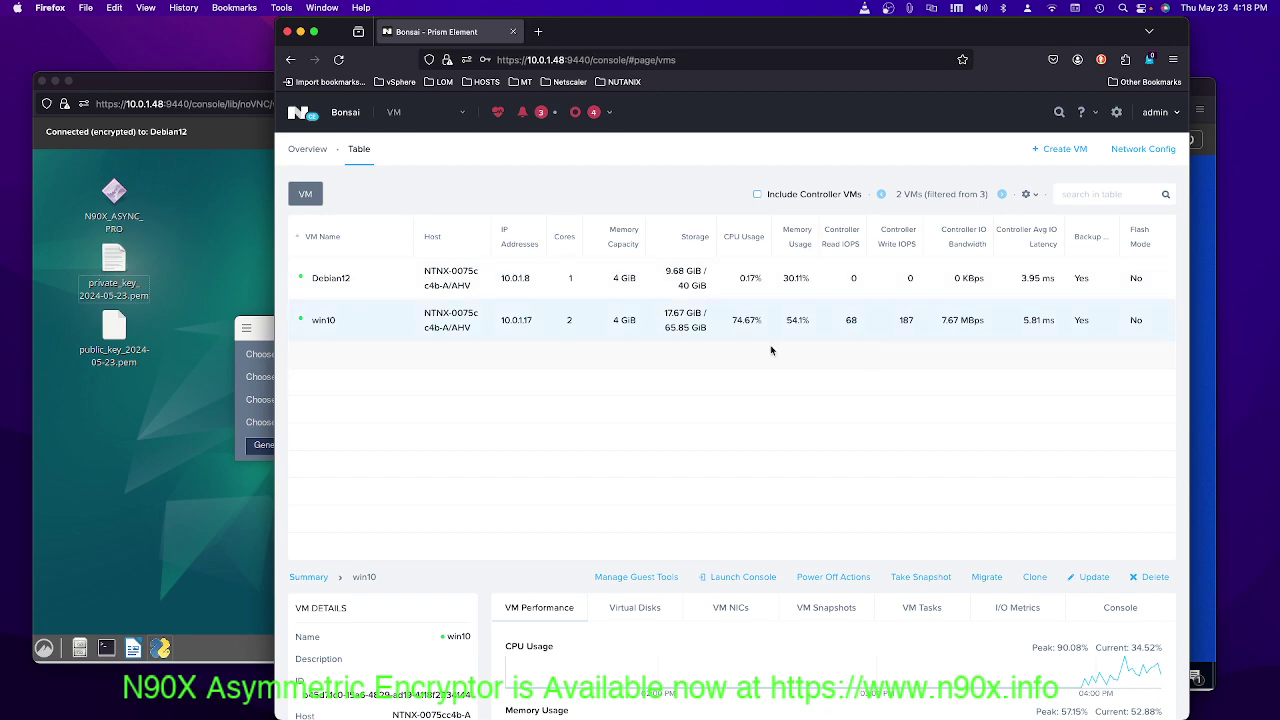
scroll(713, 355, "down", 3)
scroll(528, 334, "down", 1)
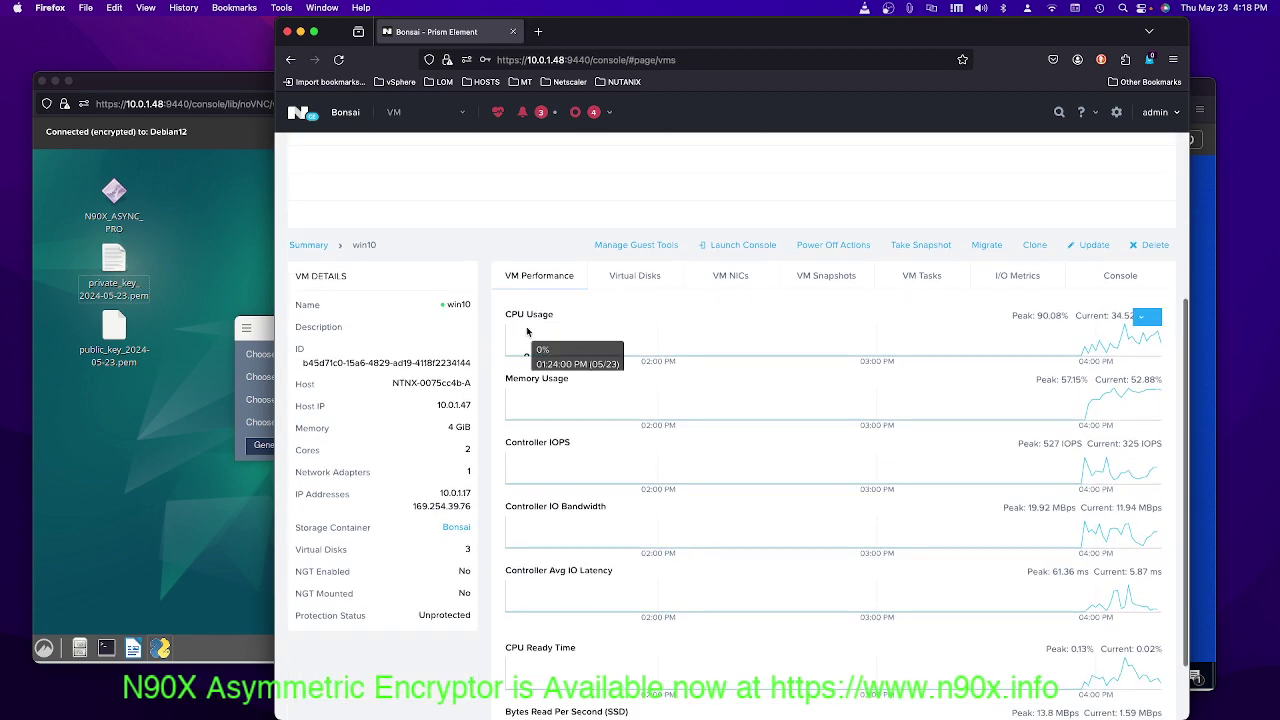
scroll(613, 345, "up", 4)
scroll(613, 345, "down", 5)
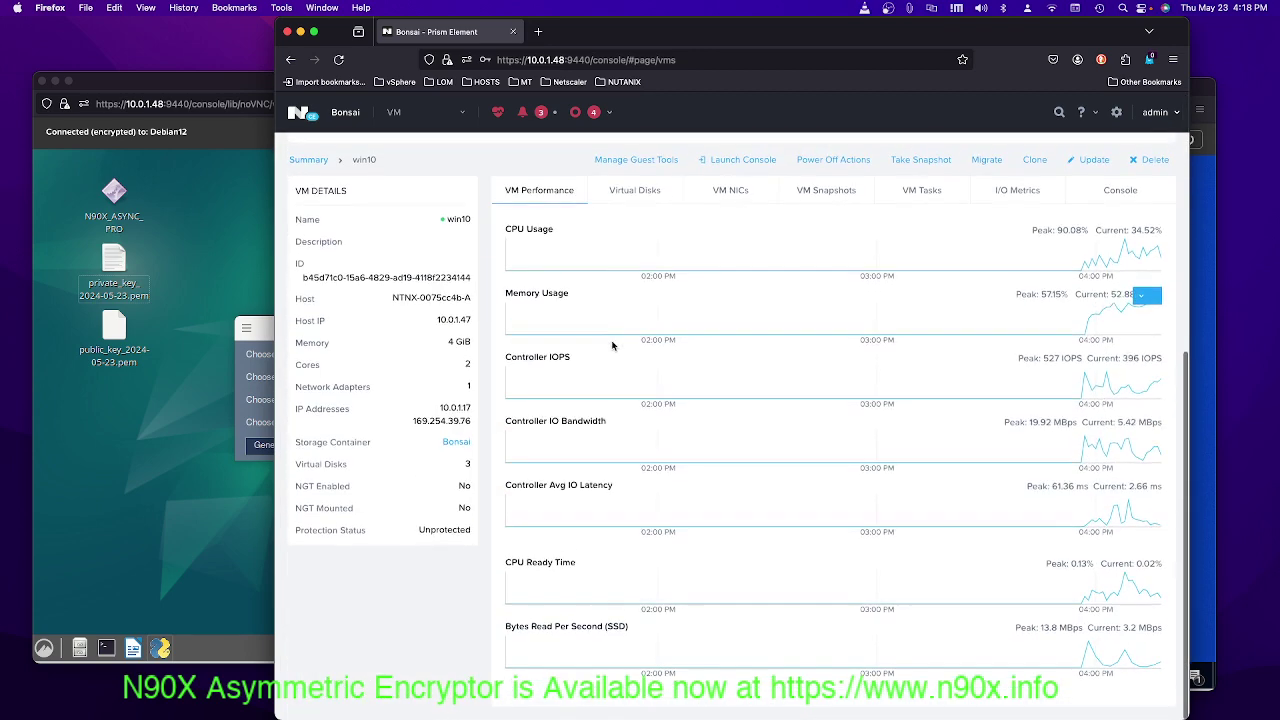
scroll(628, 360, "up", 5)
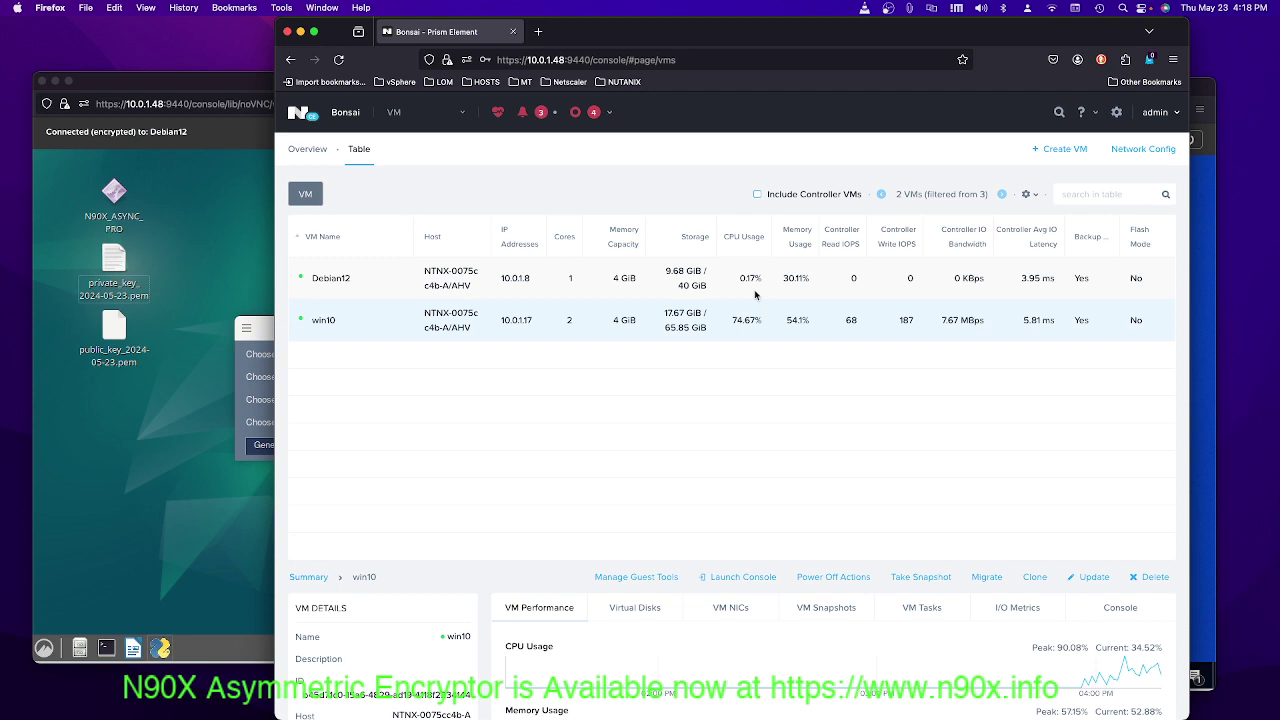
- Narrow the Prism Element browser window from its left edge to reveal the Debian12 console's encryptor window
left_click_drag(272, 230, 417, 230)
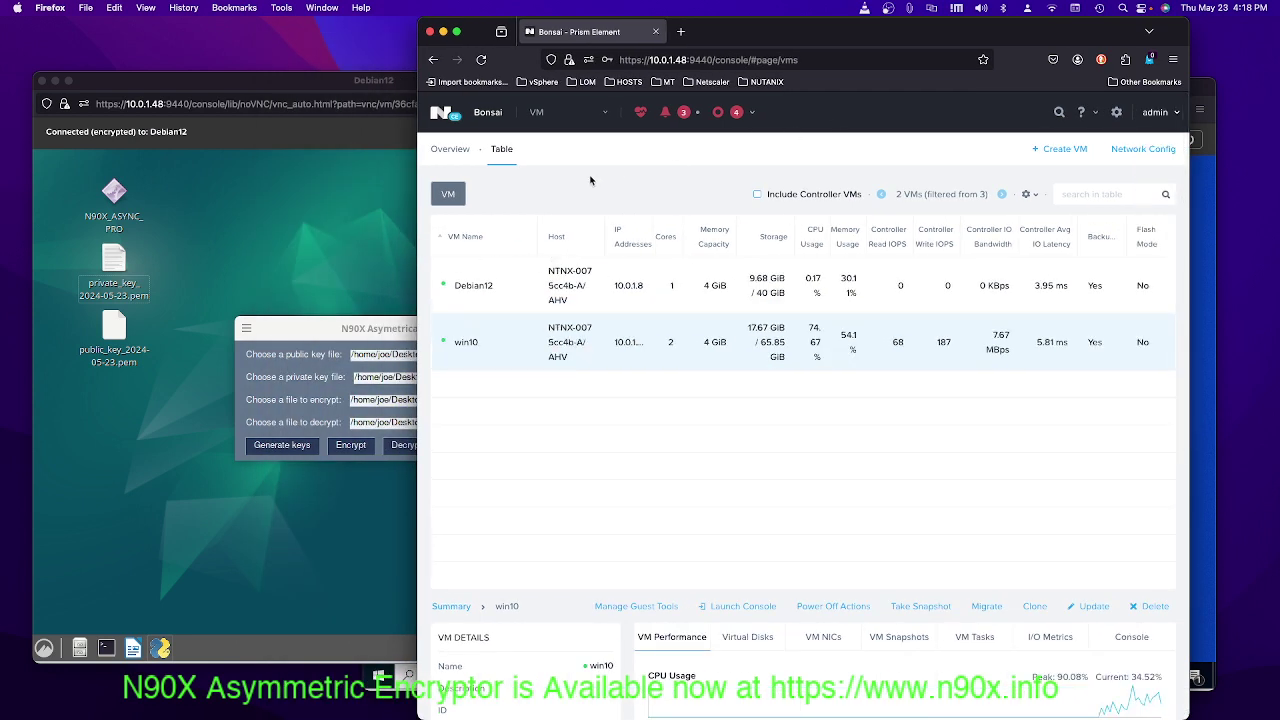